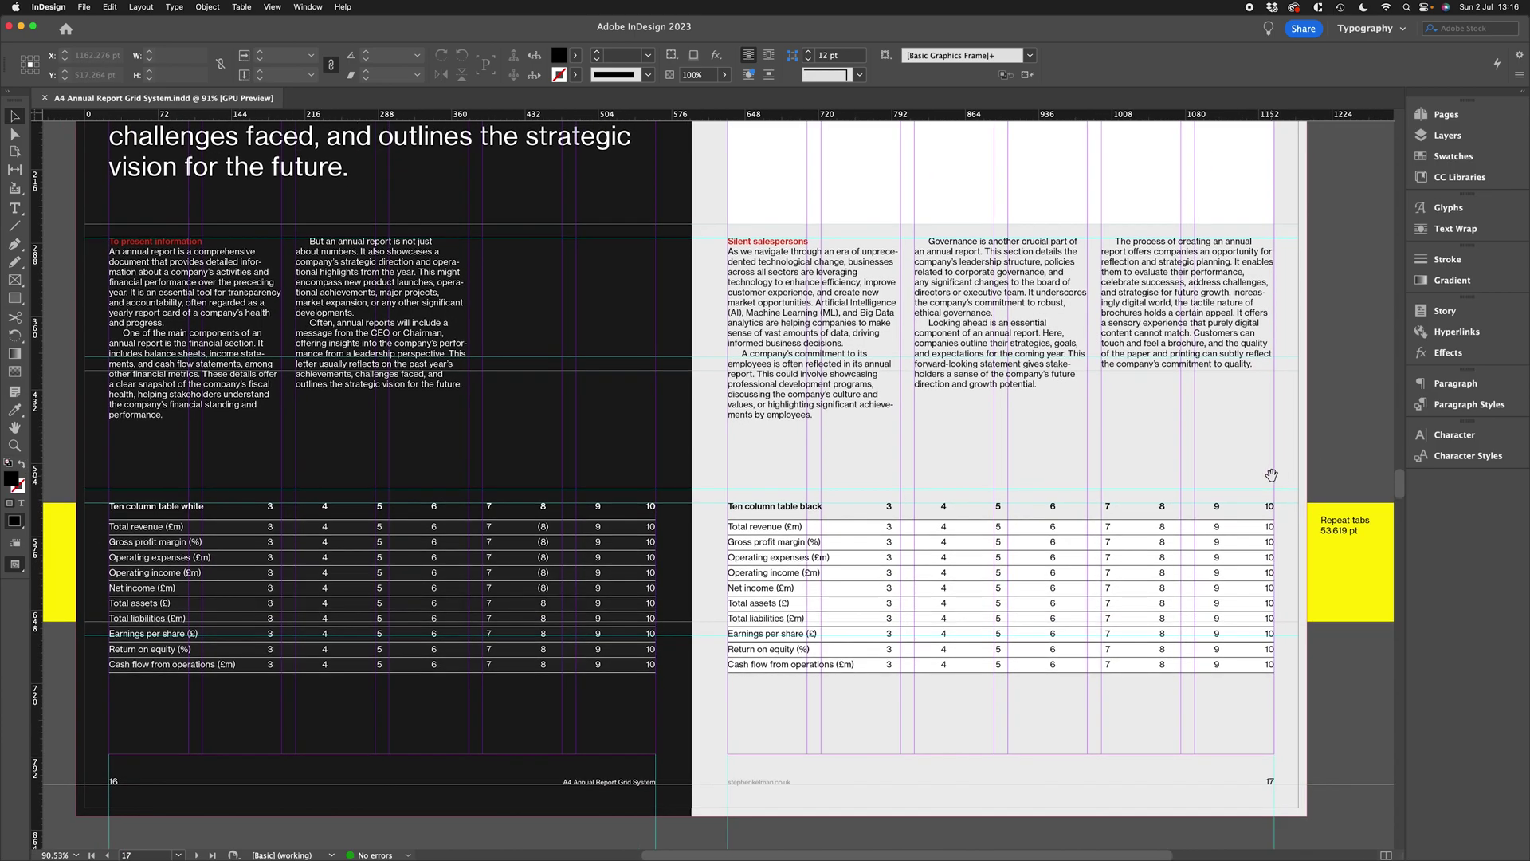
Step: Select all the black table's text, briefly check its tab settings, and drag a vertical guide onto the spread
scroll(1208, 483, "left", 2)
scroll(1208, 484, "down", 1)
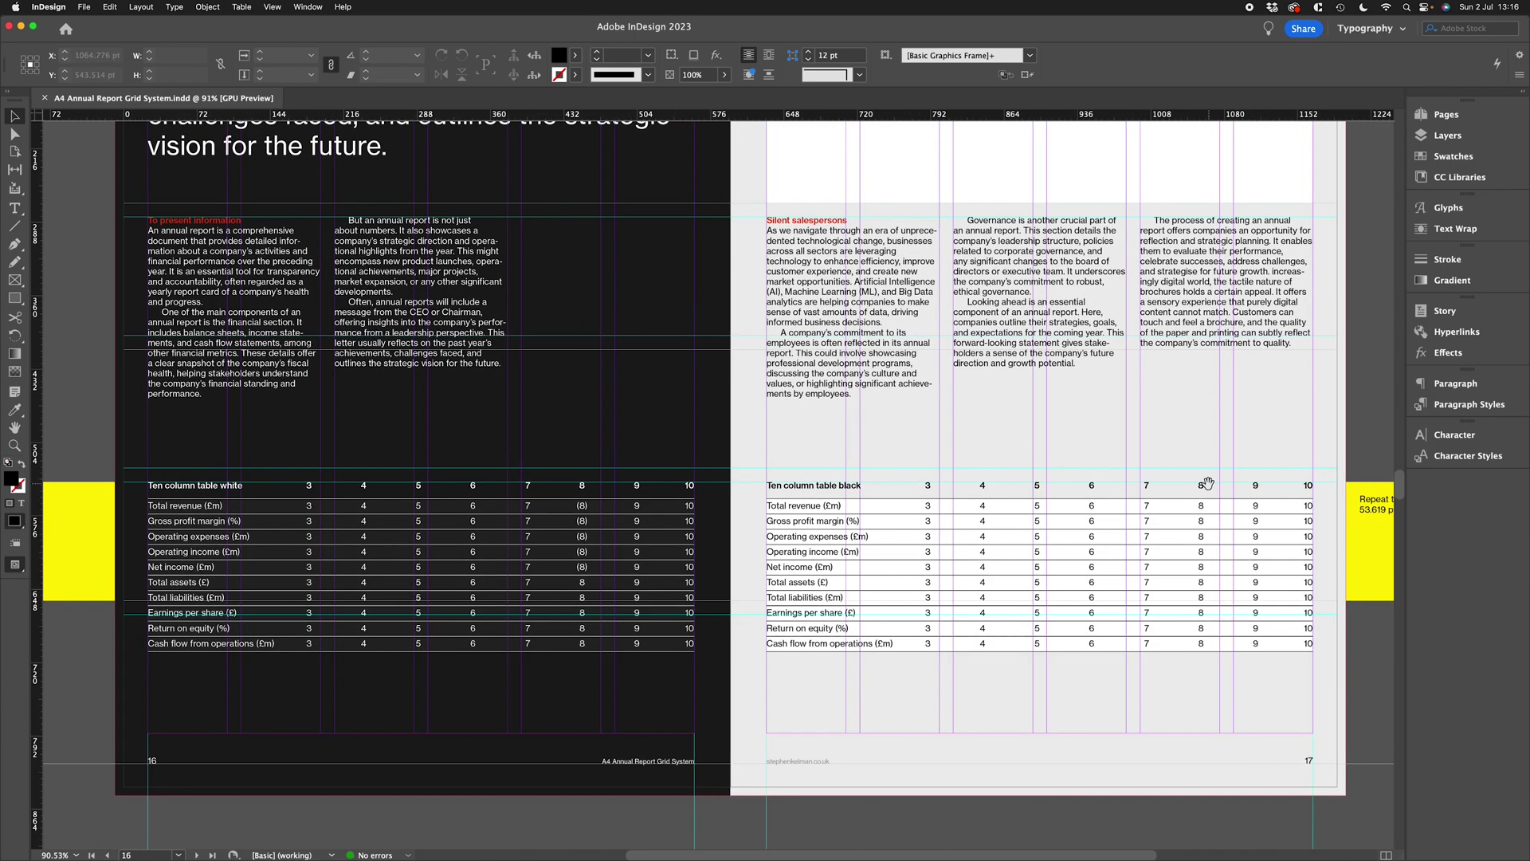
double_click(1078, 564)
key("super+a")
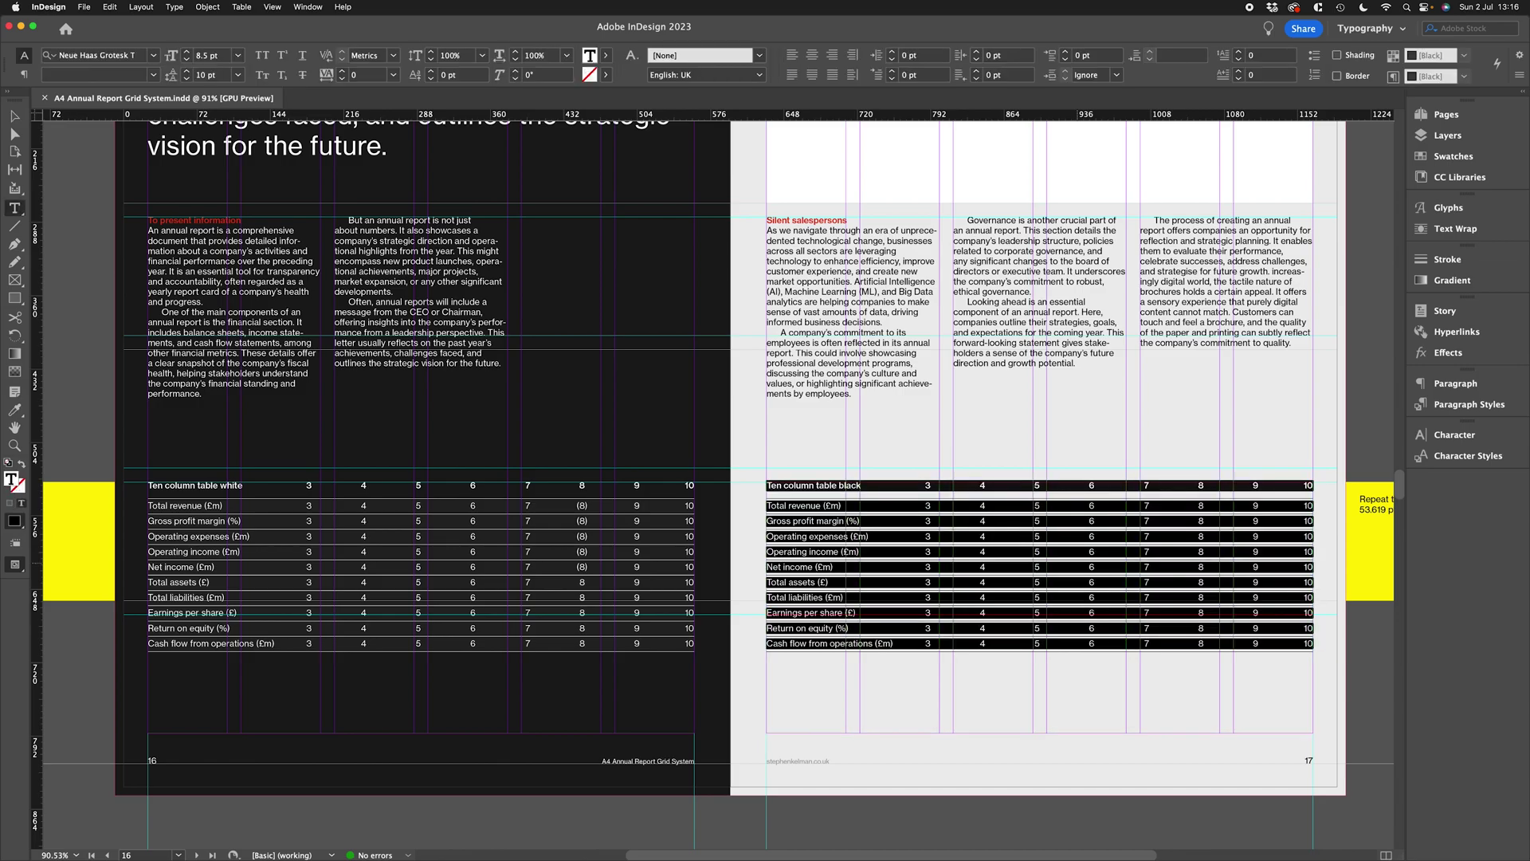
key("super+shift+t")
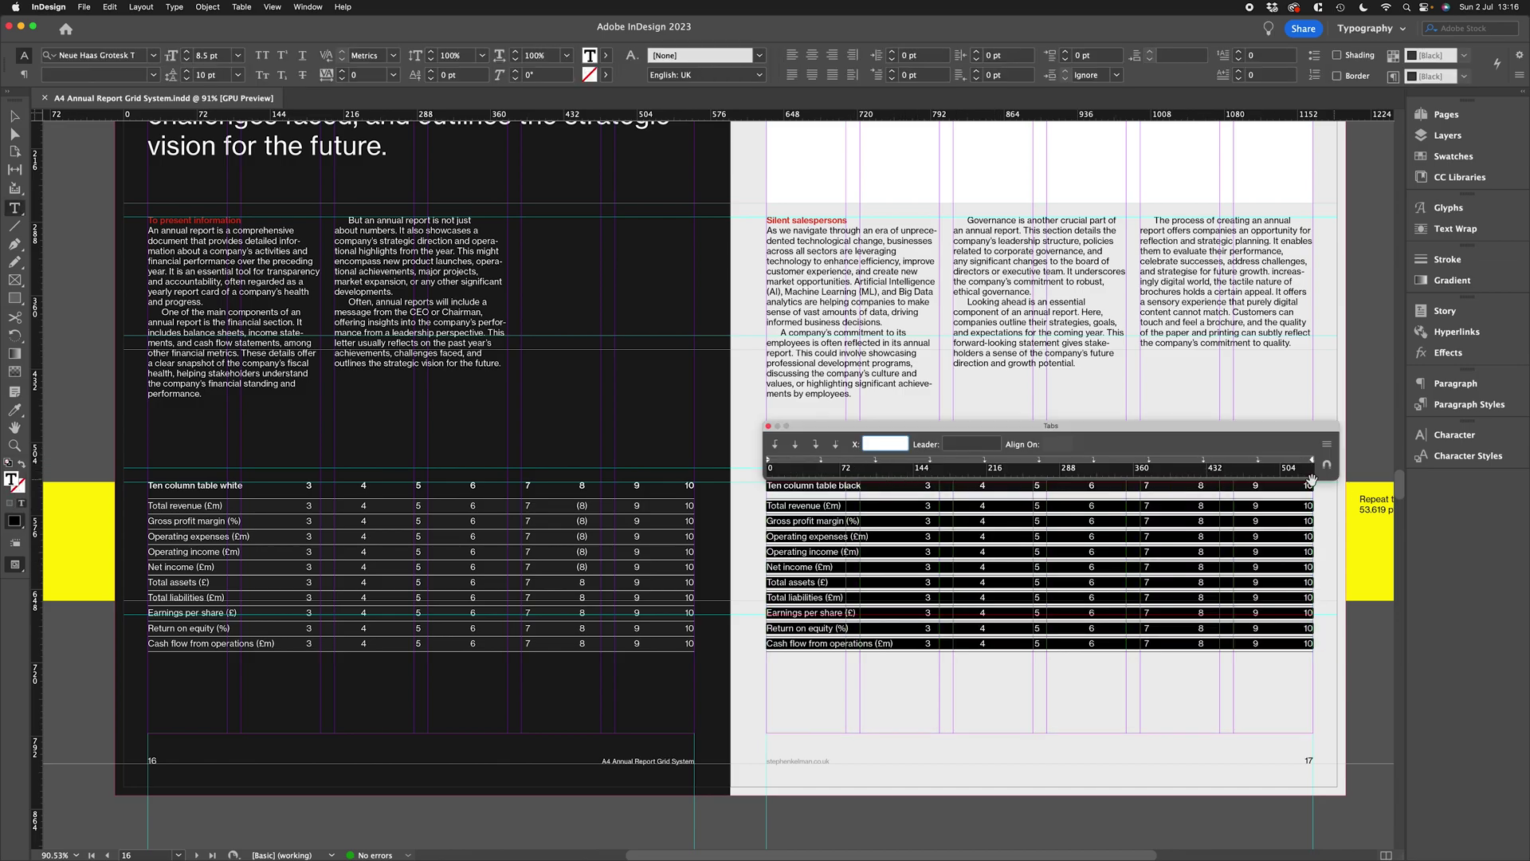
left_click(766, 427)
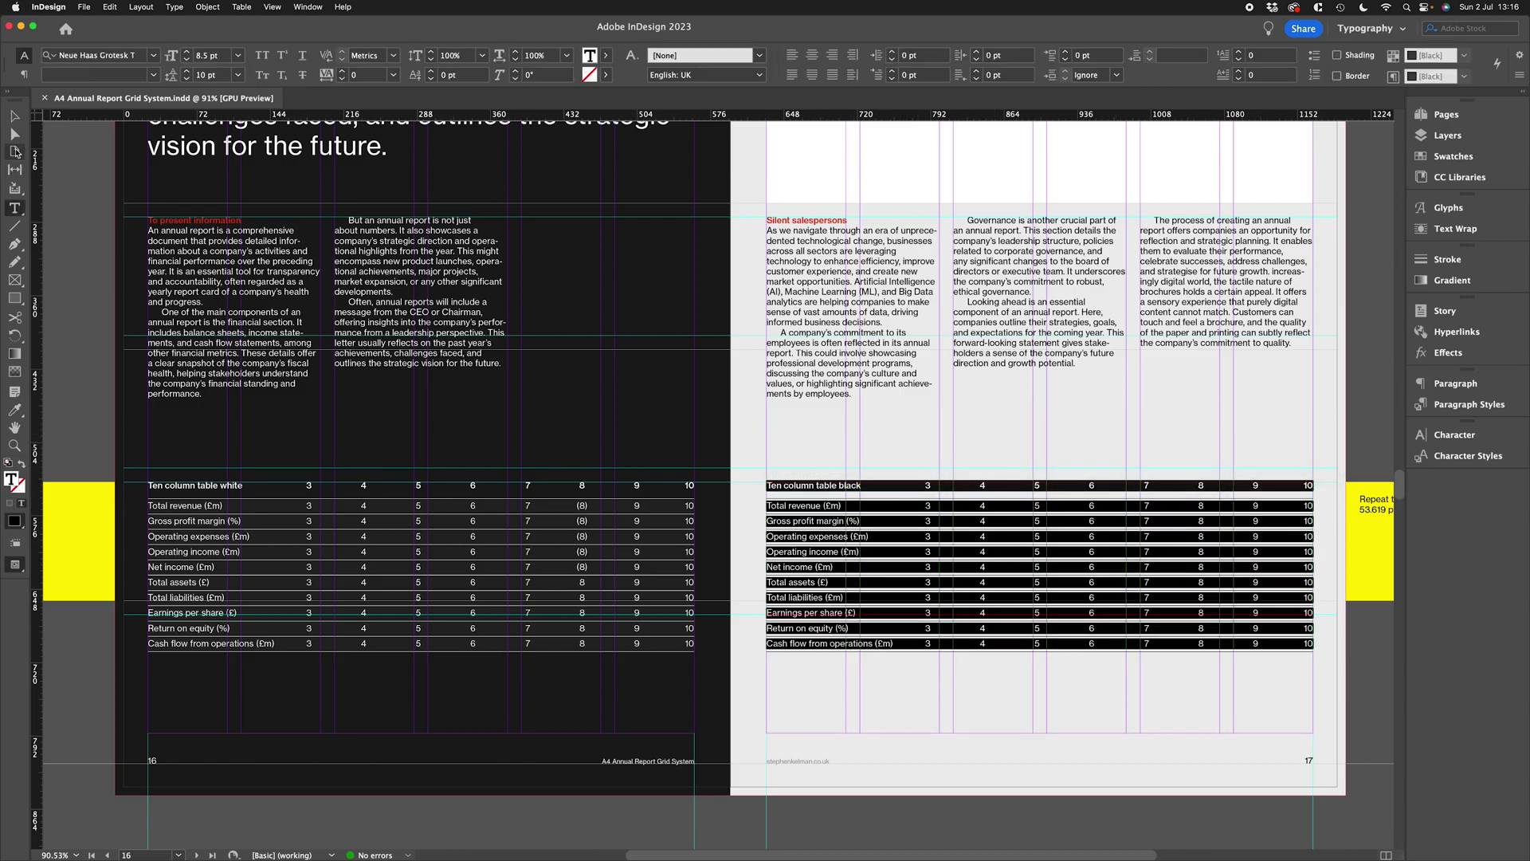
left_click(15, 117)
left_click(70, 204)
left_click_drag(35, 327, 32, 435)
Step: Scroll up, then zoom out and pan across the contents spread
scroll(589, 348, "up", 10)
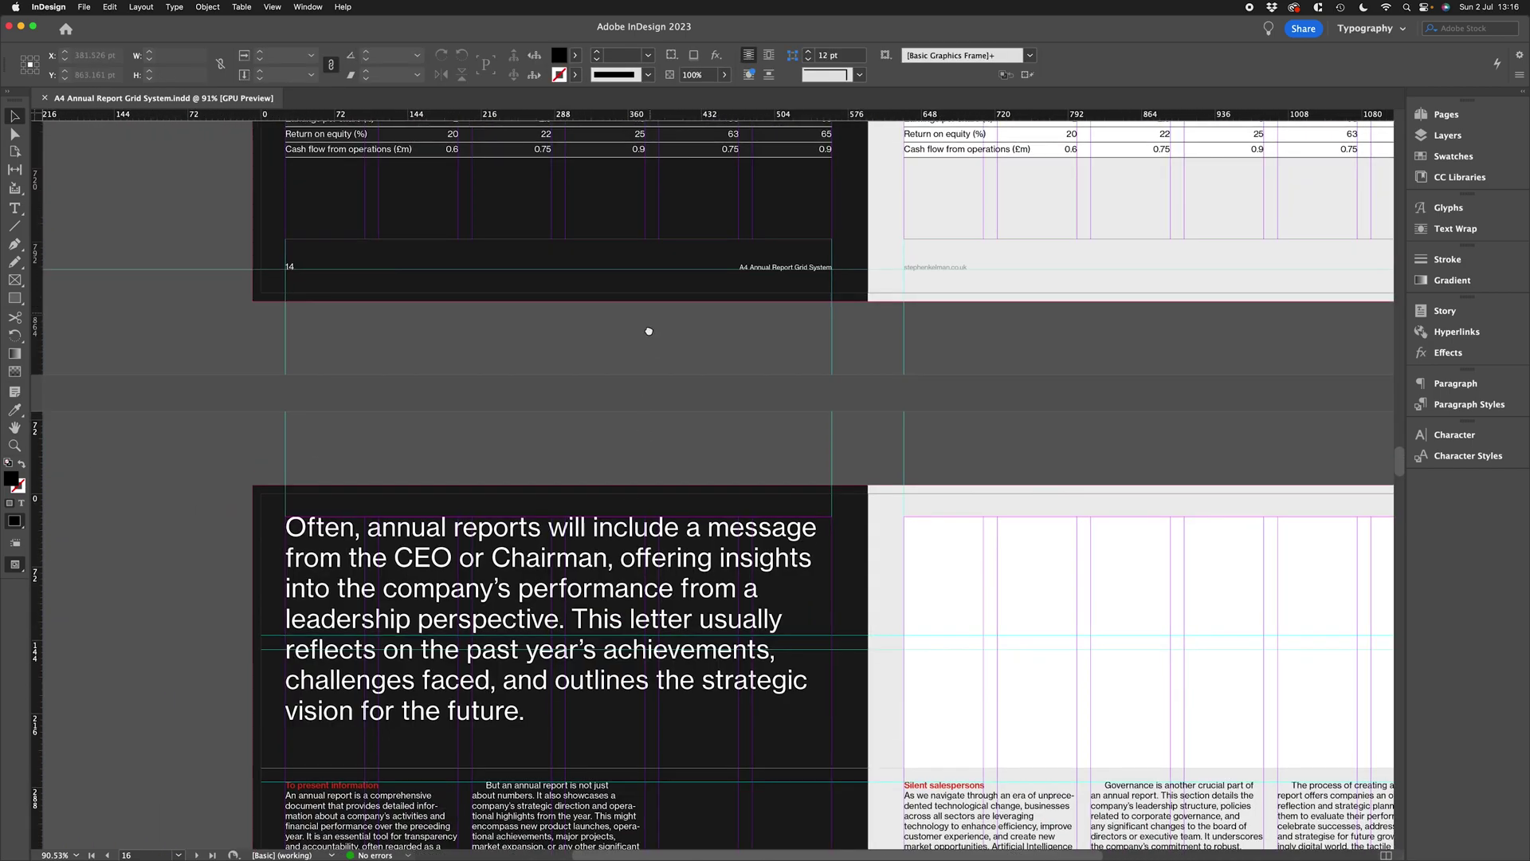
scroll(537, 199, "up", 10)
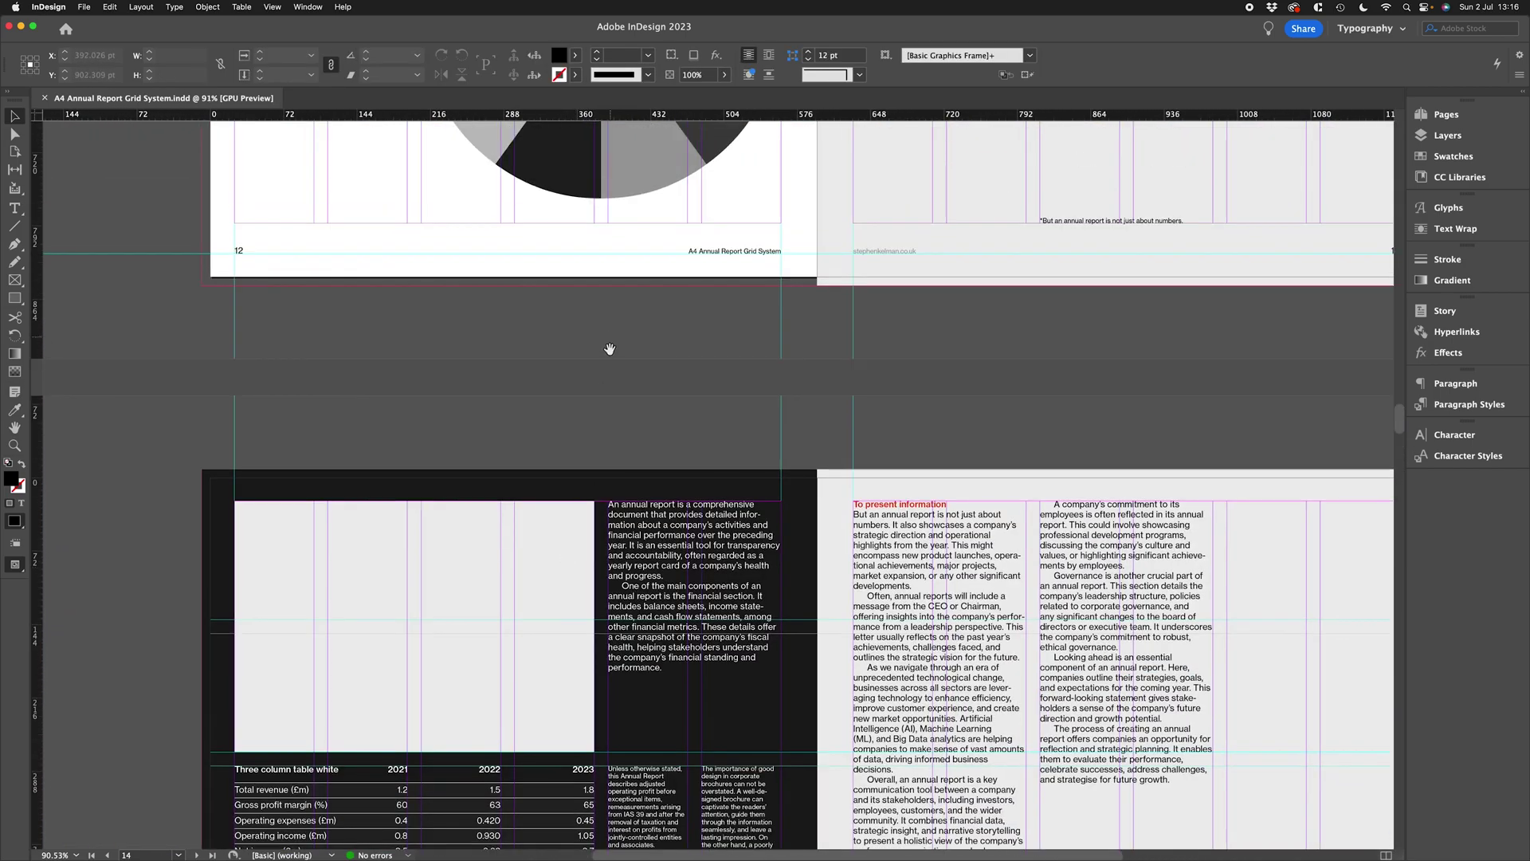
scroll(571, 303, "up", 15)
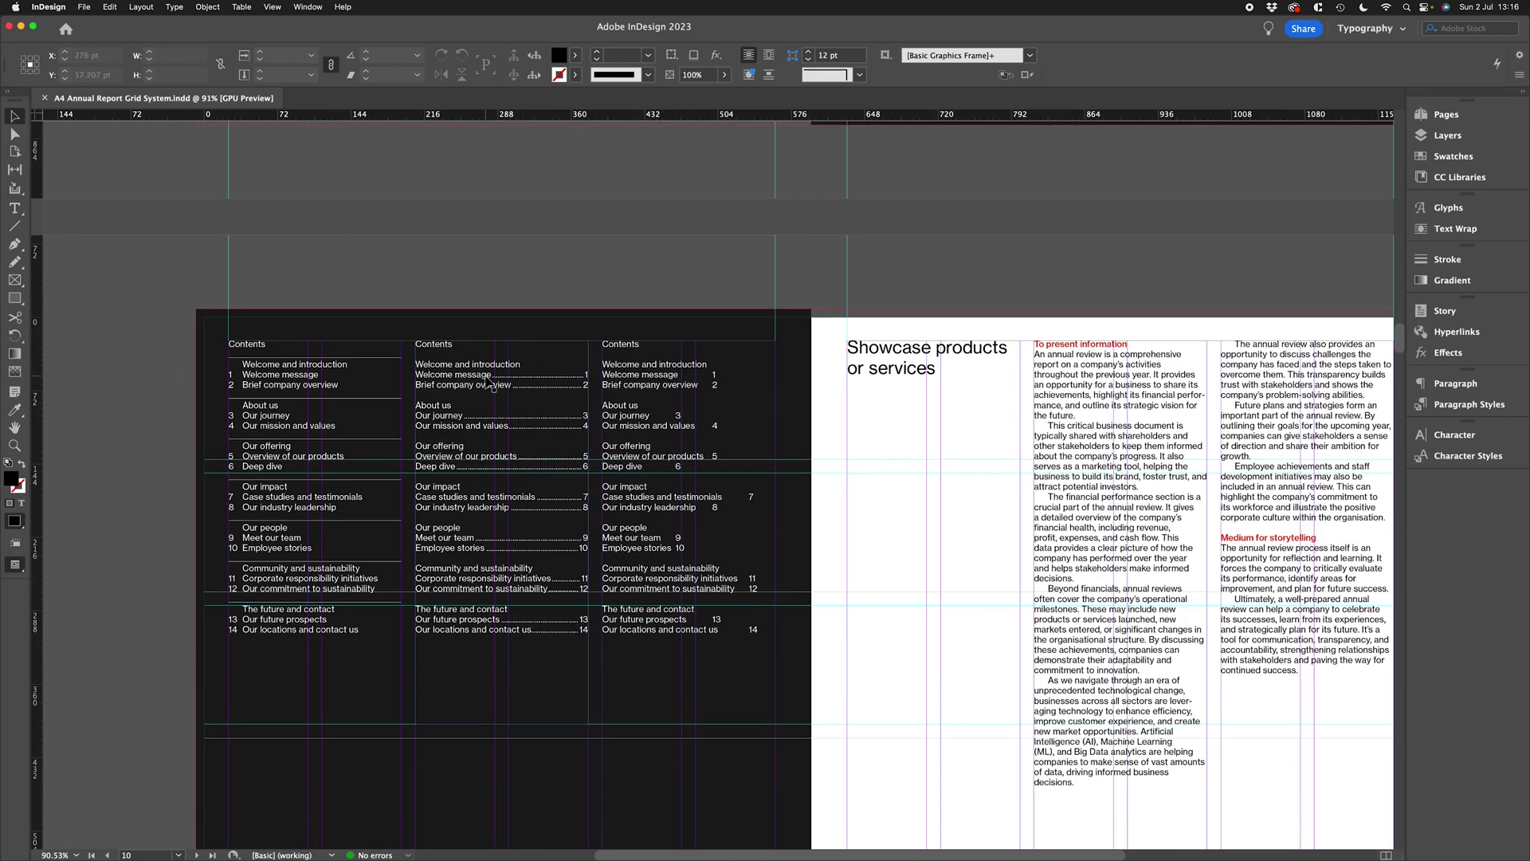
key("w")
key("w")
key("z")
left_click_drag(947, 510, 908, 522)
left_click_drag(977, 570, 982, 448)
key("v")
Step: Navigate back to the page 16–17 spread and zoom in on its two tables
scroll(961, 631, "down", 15)
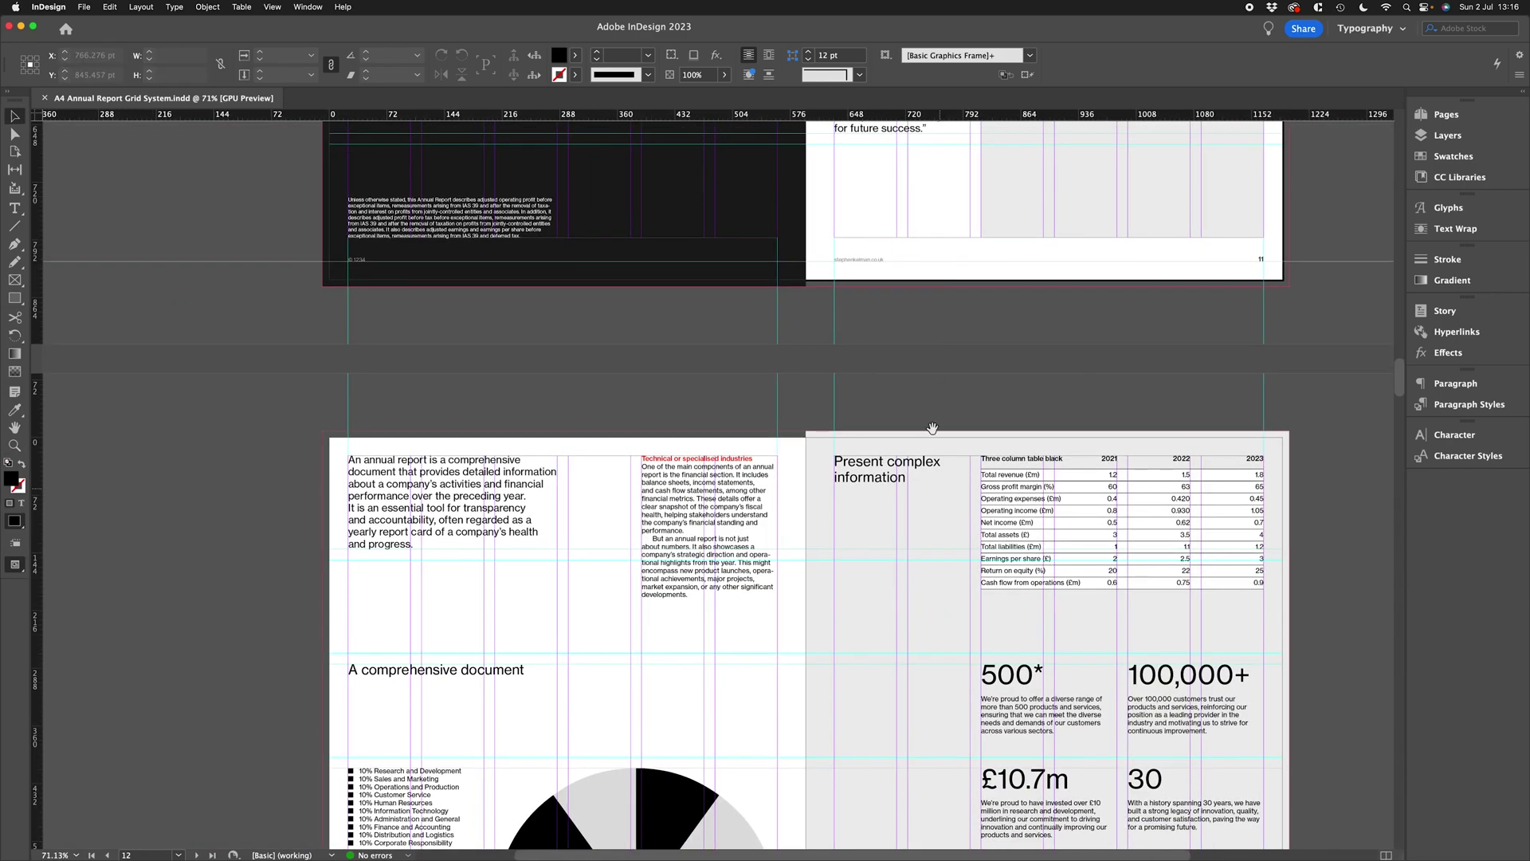
scroll(924, 273, "down", 10)
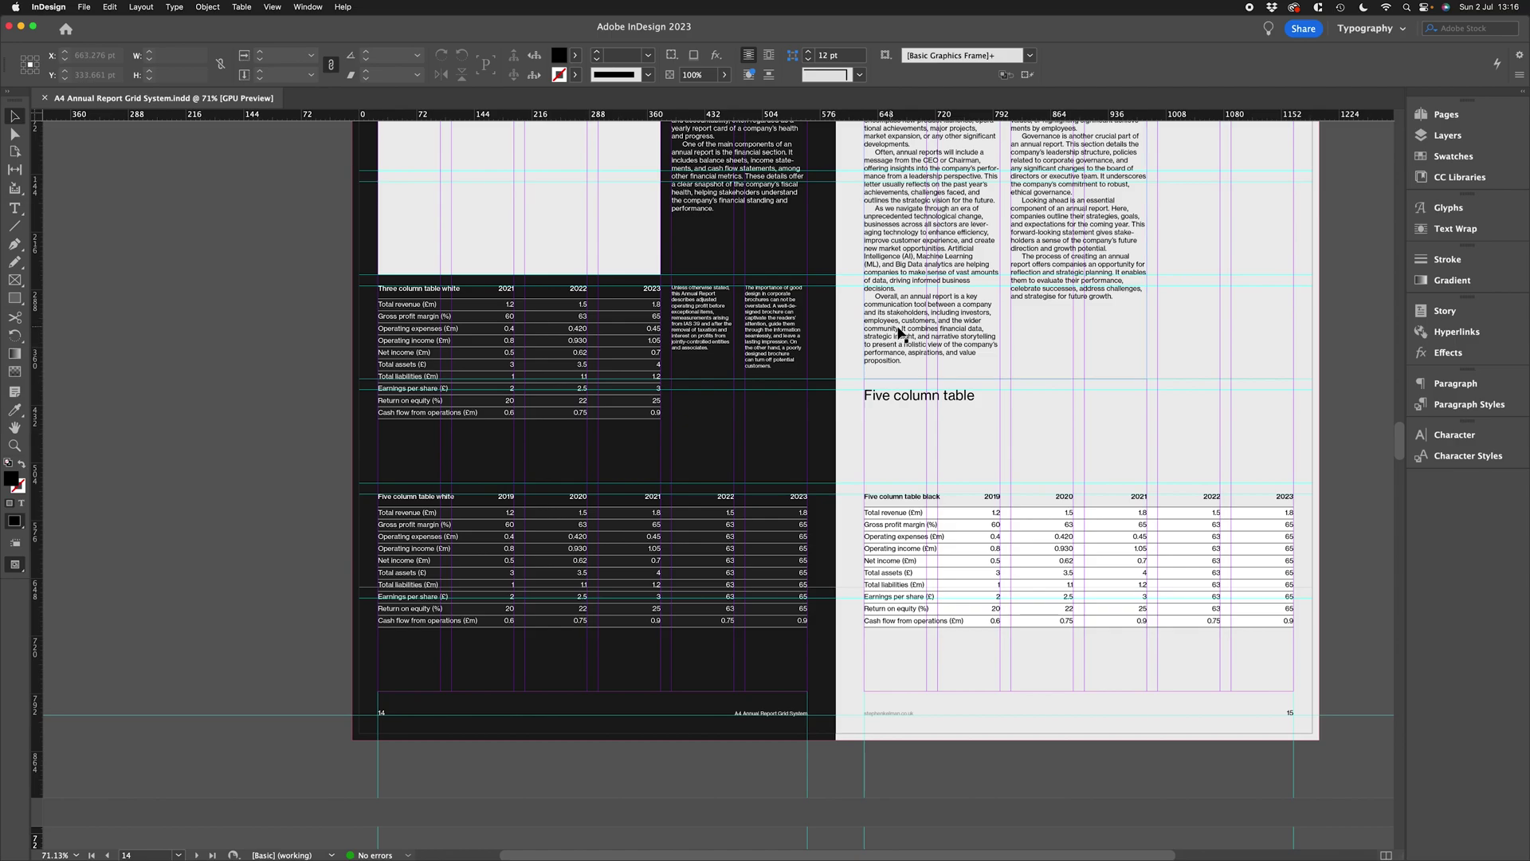
scroll(933, 514, "down", 10)
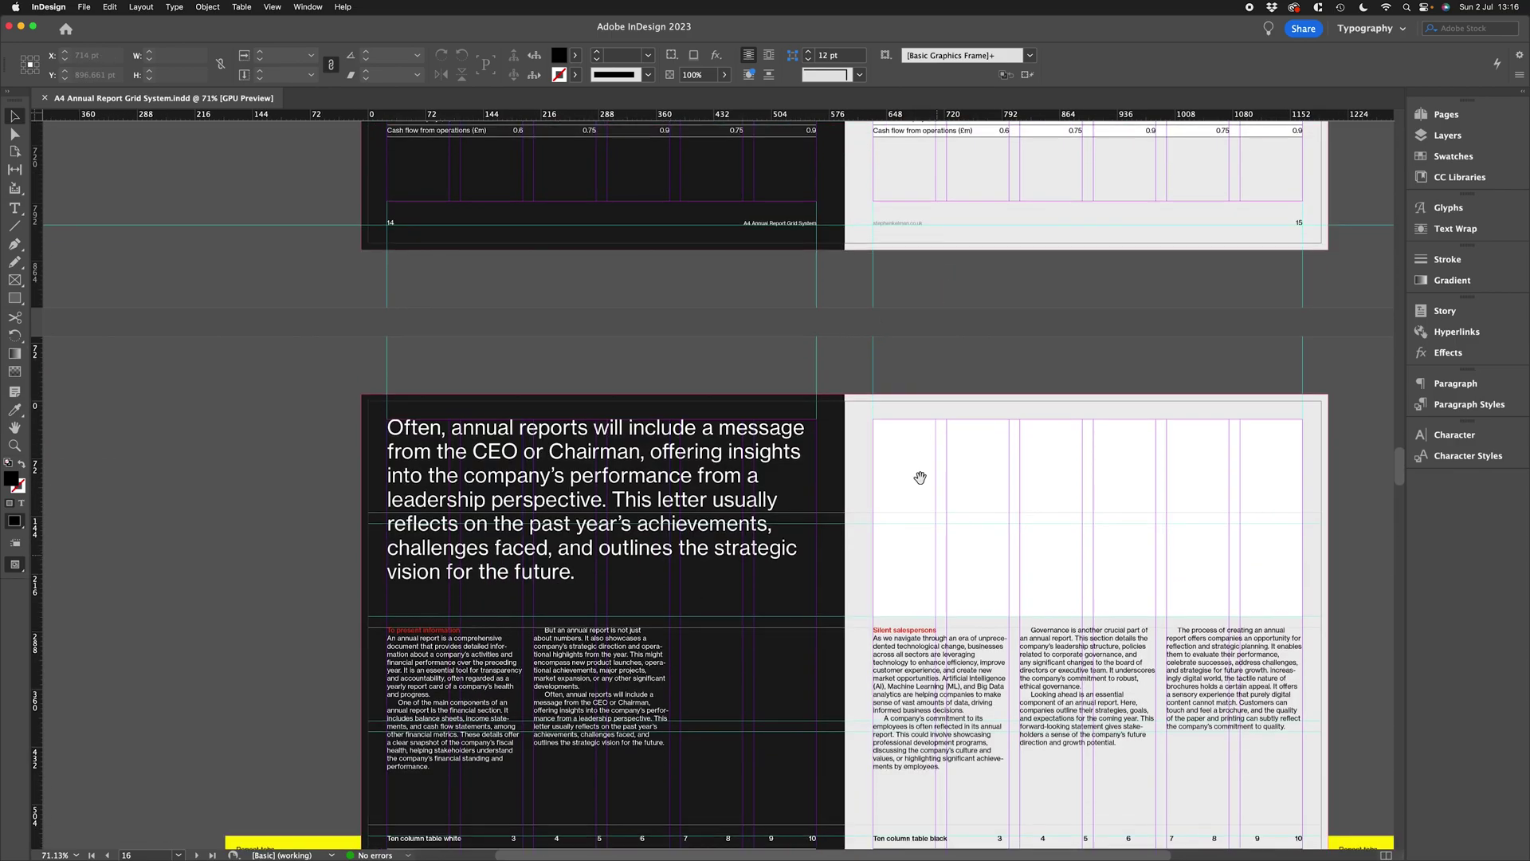
scroll(879, 475, "down", 15)
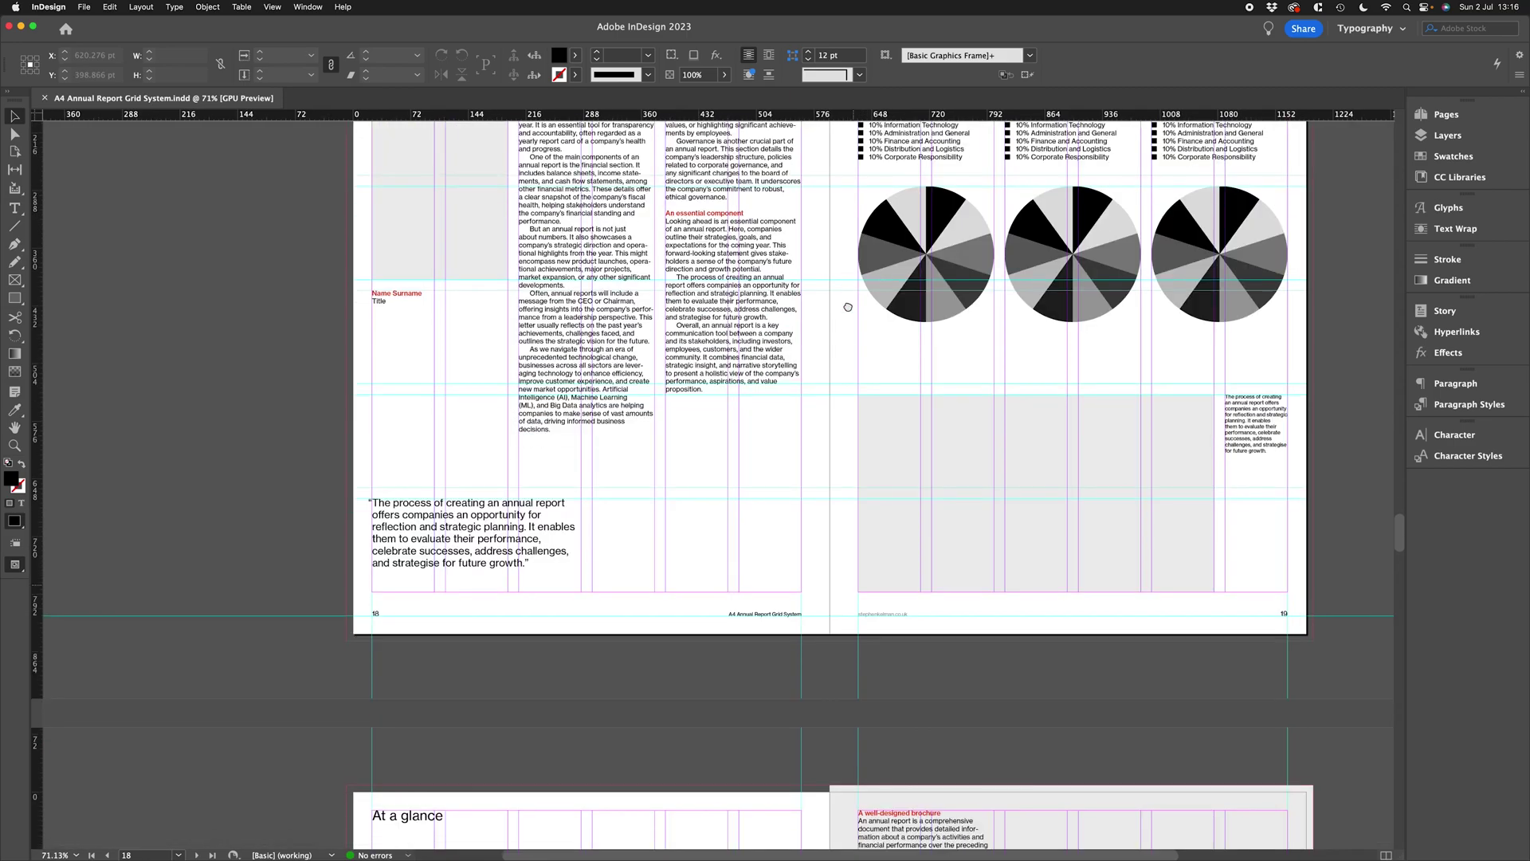
scroll(823, 398, "down", 5)
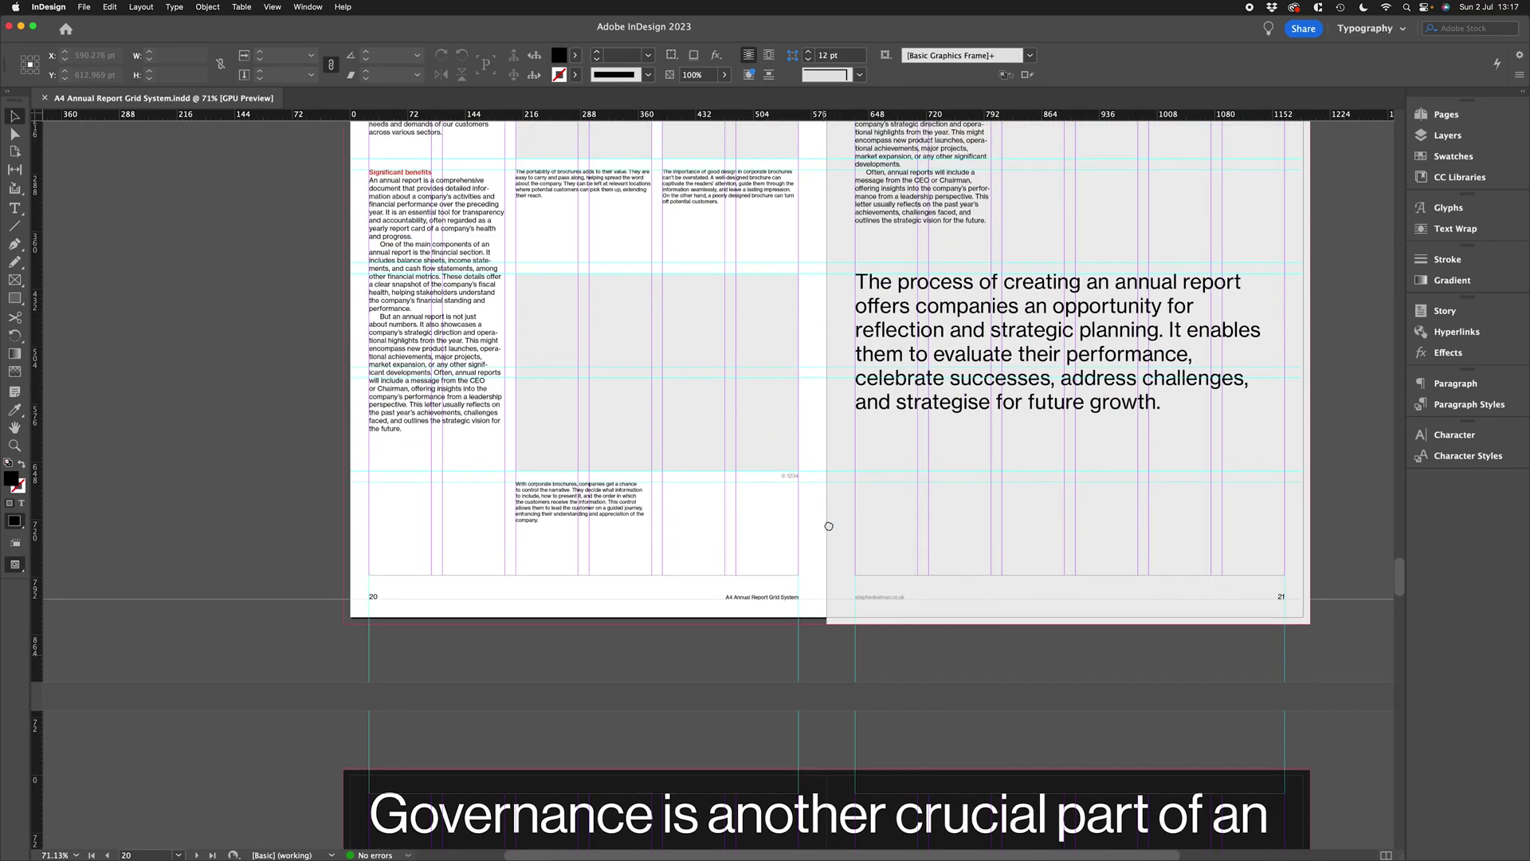
scroll(826, 362, "up", 3)
scroll(828, 450, "up", 10)
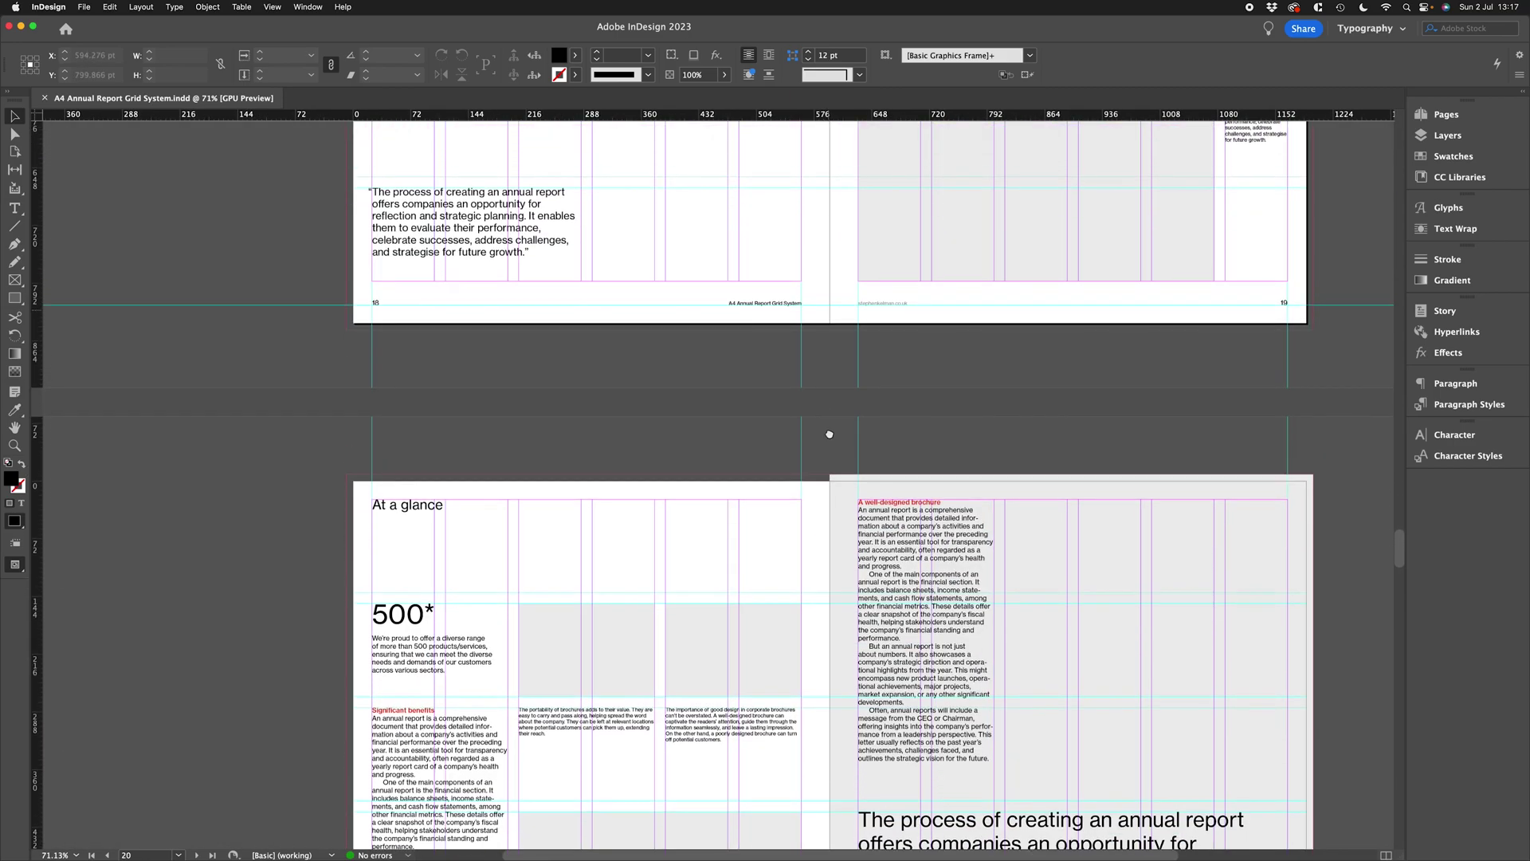
scroll(861, 339, "up", 10)
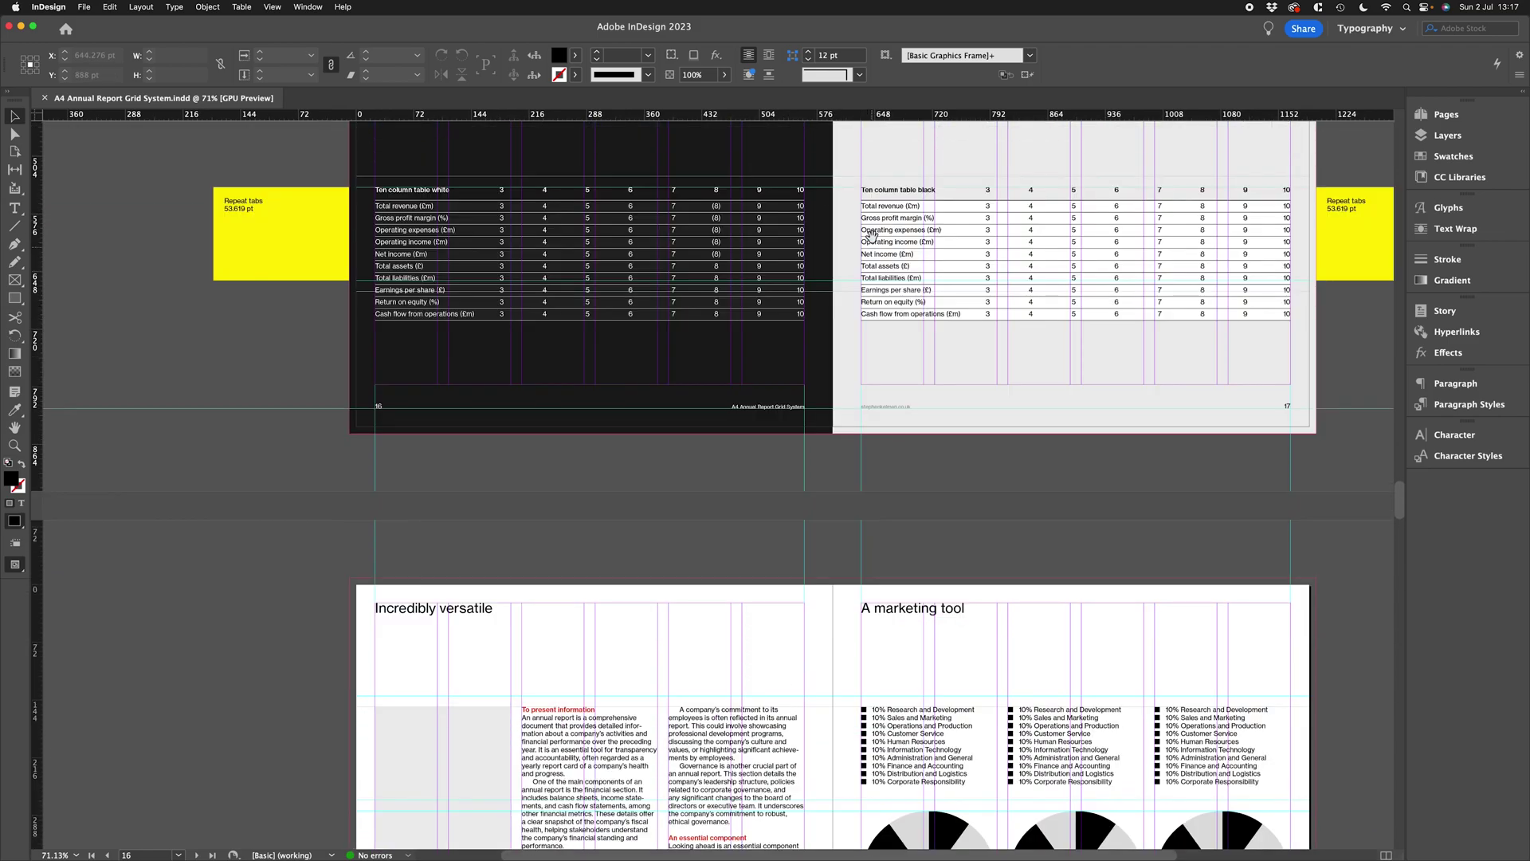
scroll(881, 401, "up", 1)
scroll(880, 401, "right", 1)
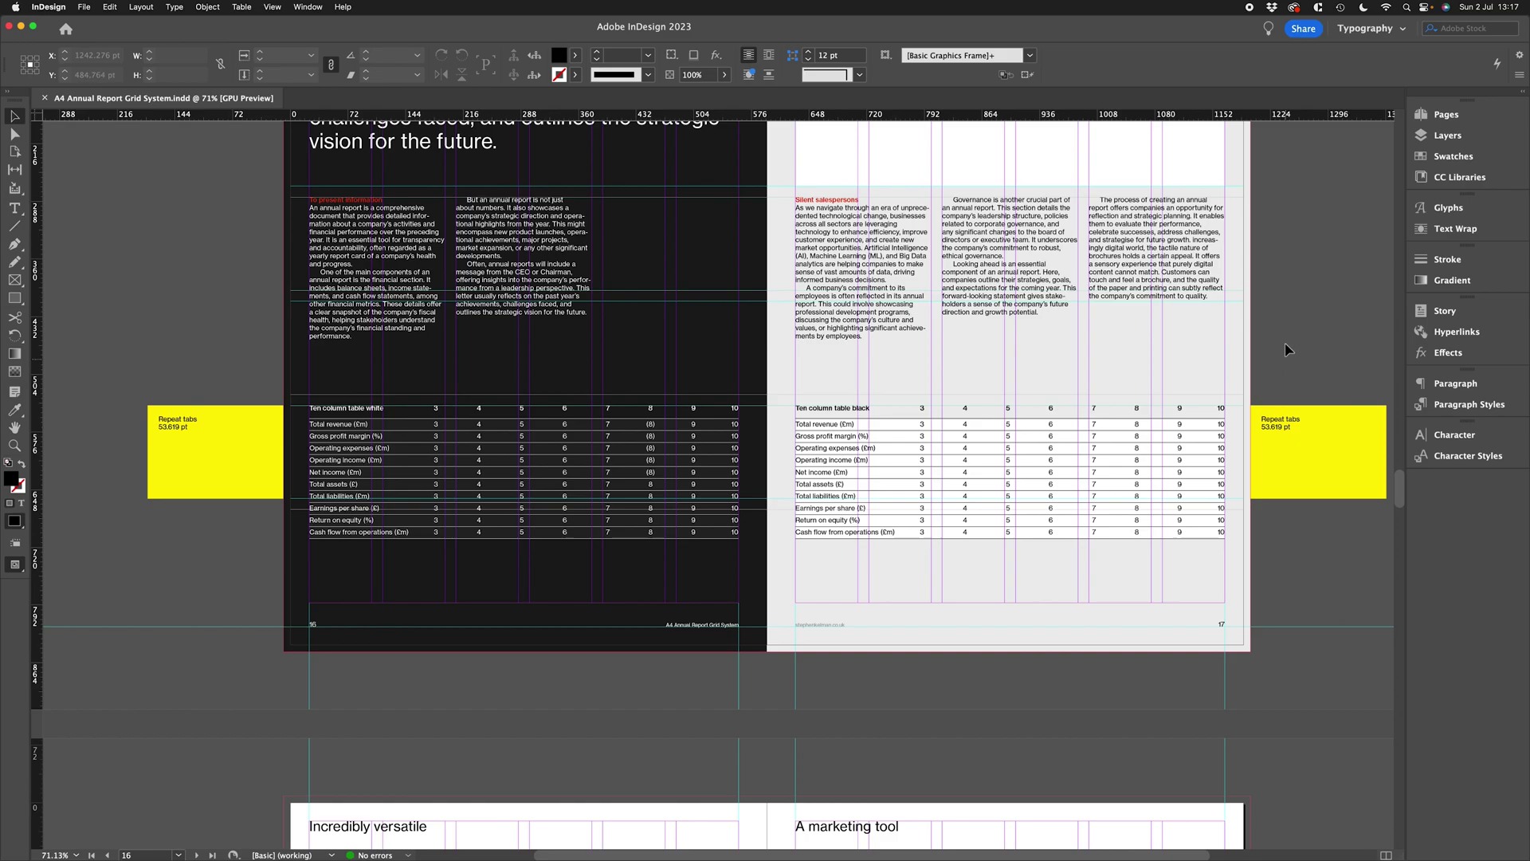
left_click_drag(1281, 329, 1275, 346)
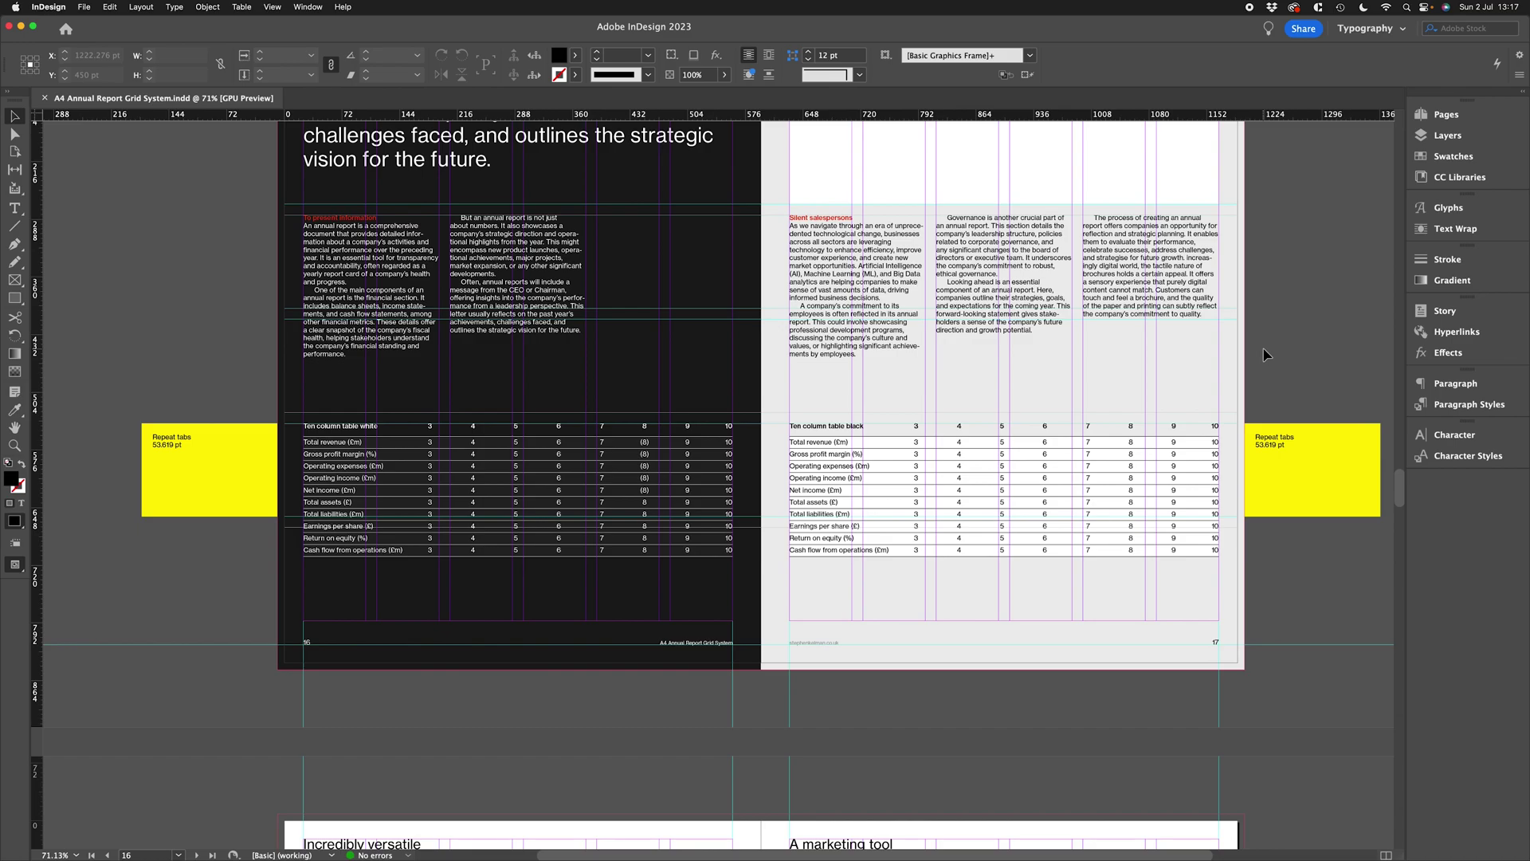
scroll(1195, 370, "right", 2)
scroll(1195, 370, "down", 1)
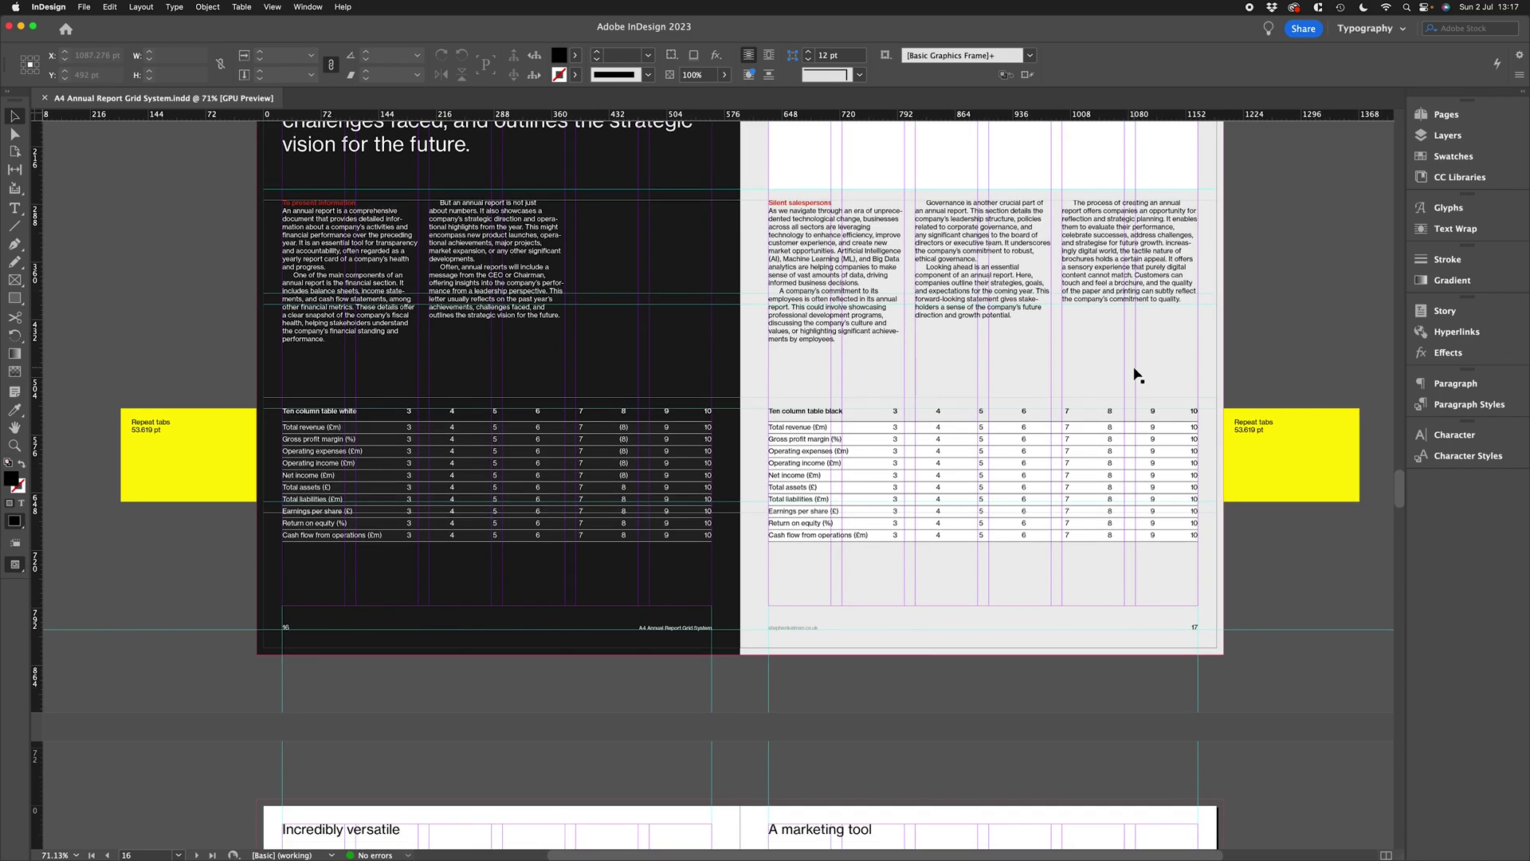
key("z")
mouse_move(1103, 376)
left_mouse_down()
mouse_move(1179, 380)
mouse_move(1133, 380)
left_mouse_up()
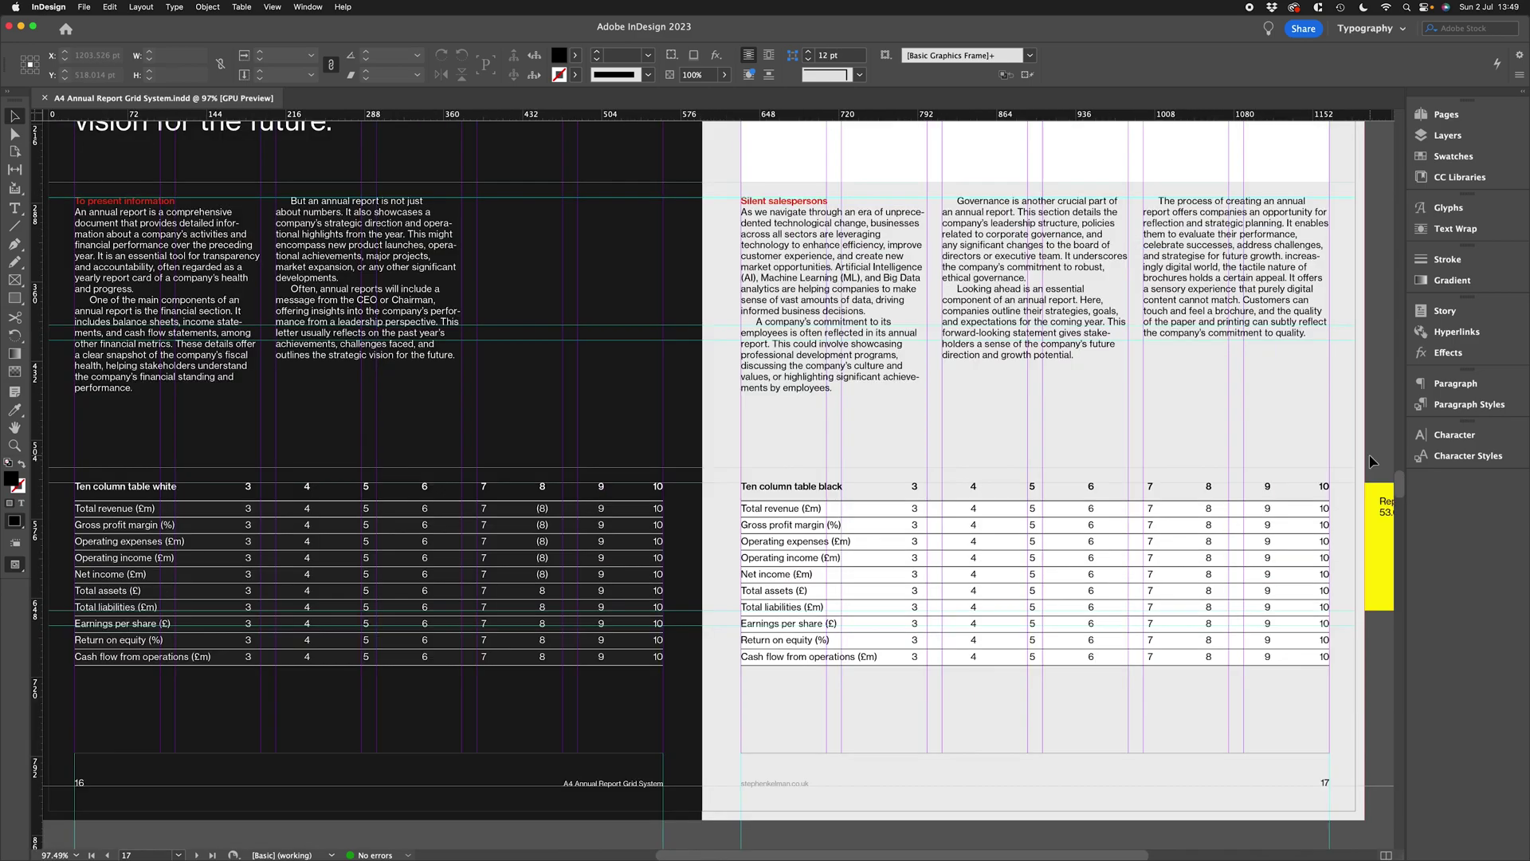
scroll(1287, 456, "right", 1)
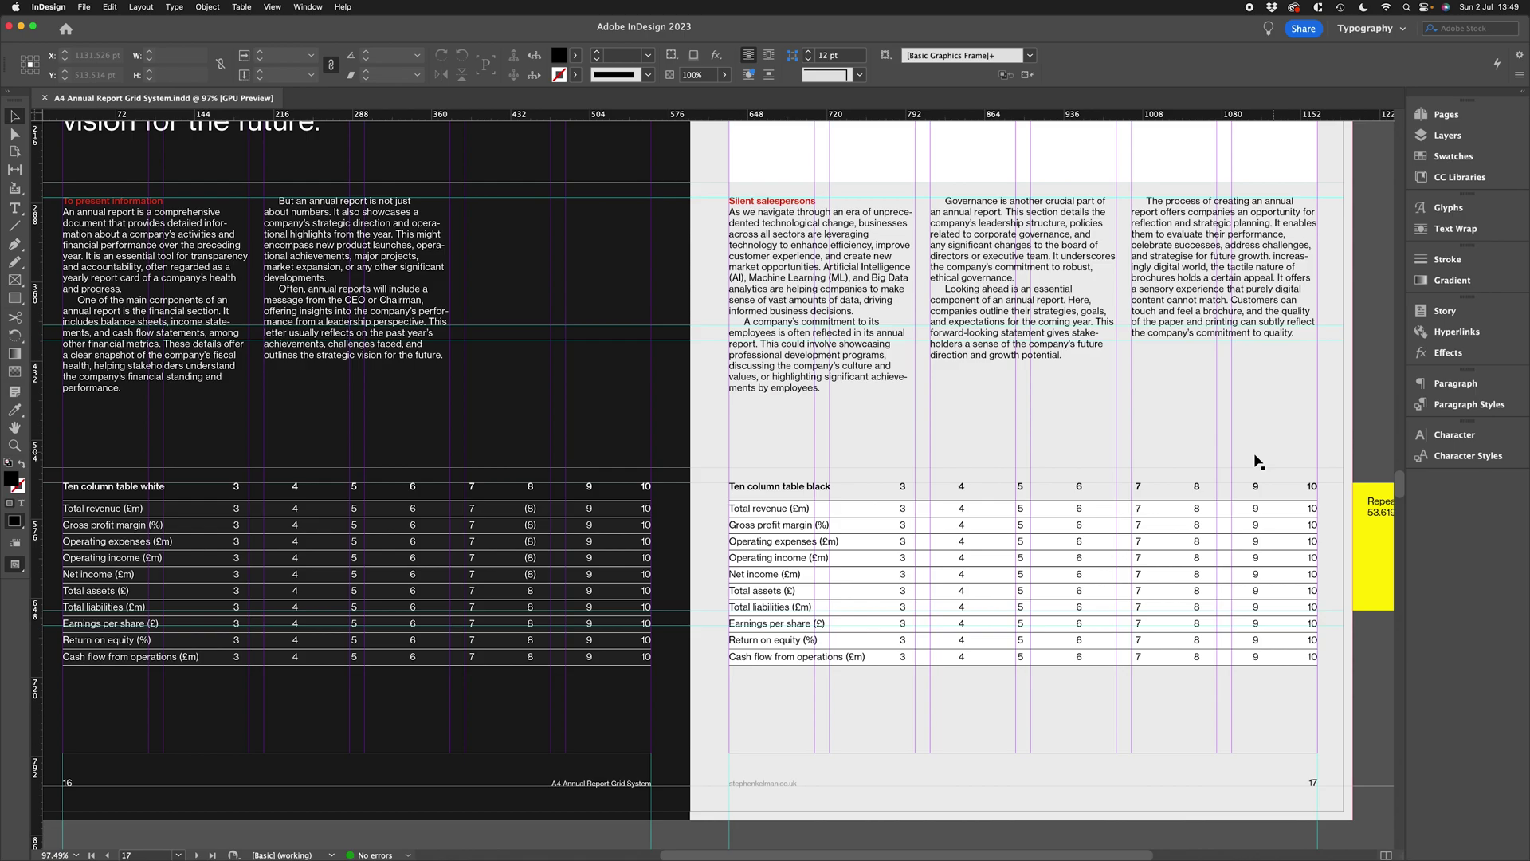
Step: Turn on Show Hidden Characters so tab and paragraph marks are visible
left_click(169, 6)
left_click(318, 449)
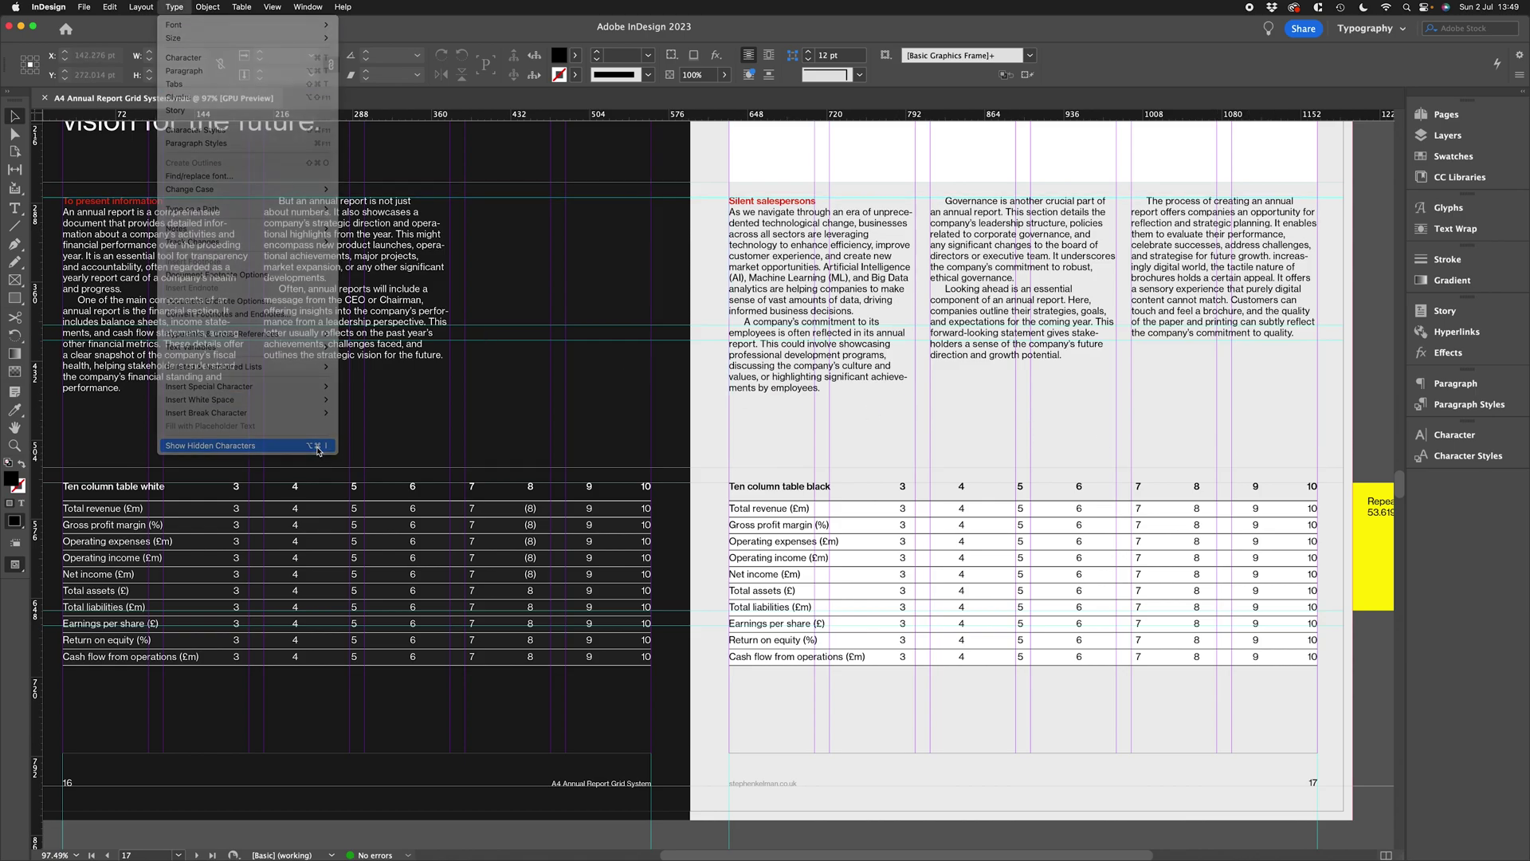
key("super+alt+i")
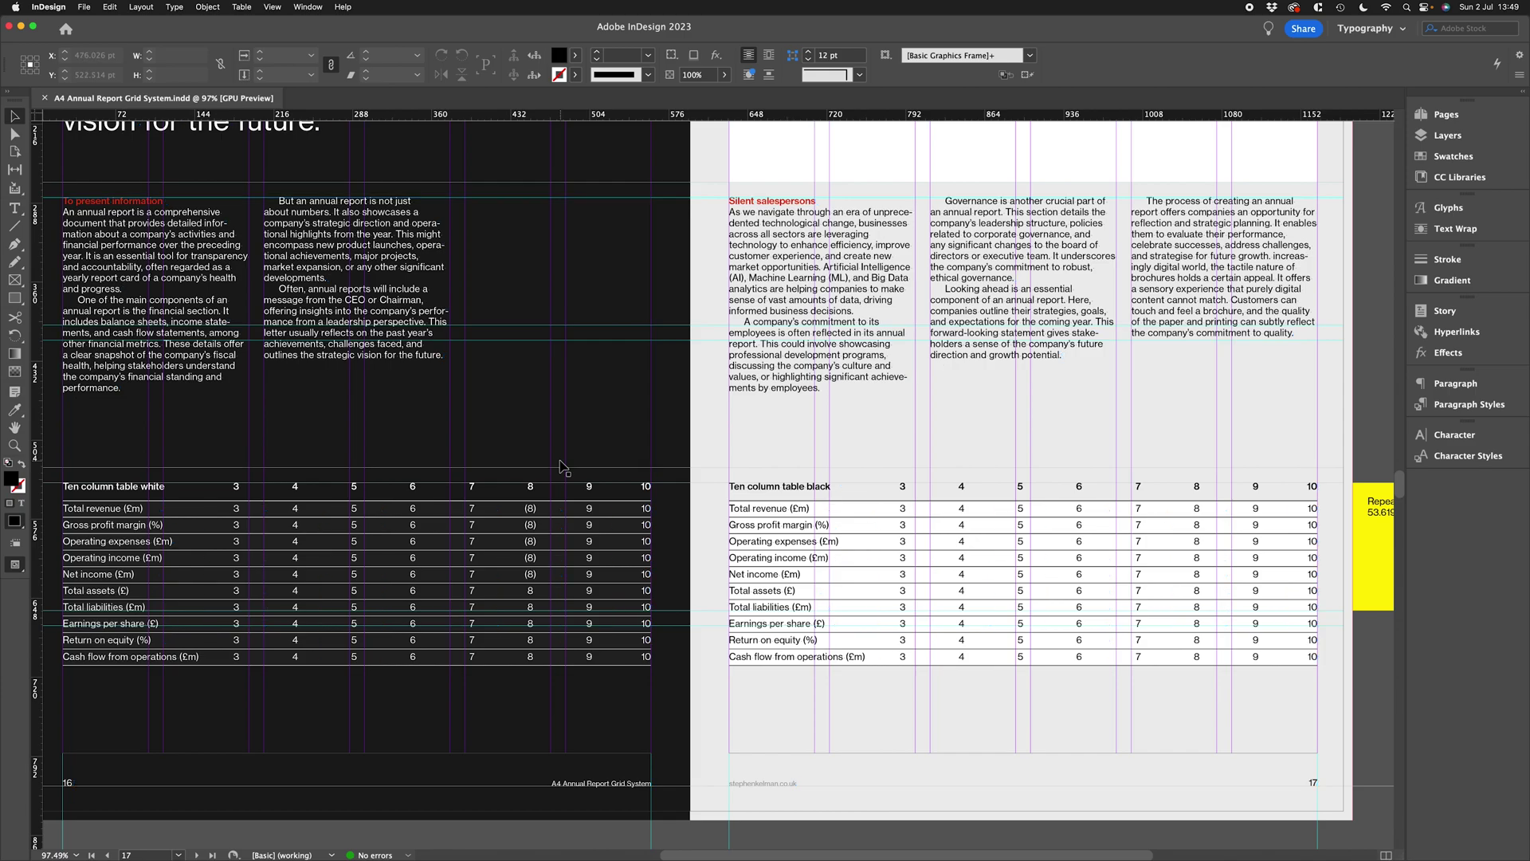
Step: Select the black table's text frame on page 17 and open its Tabs panel
left_click(910, 618)
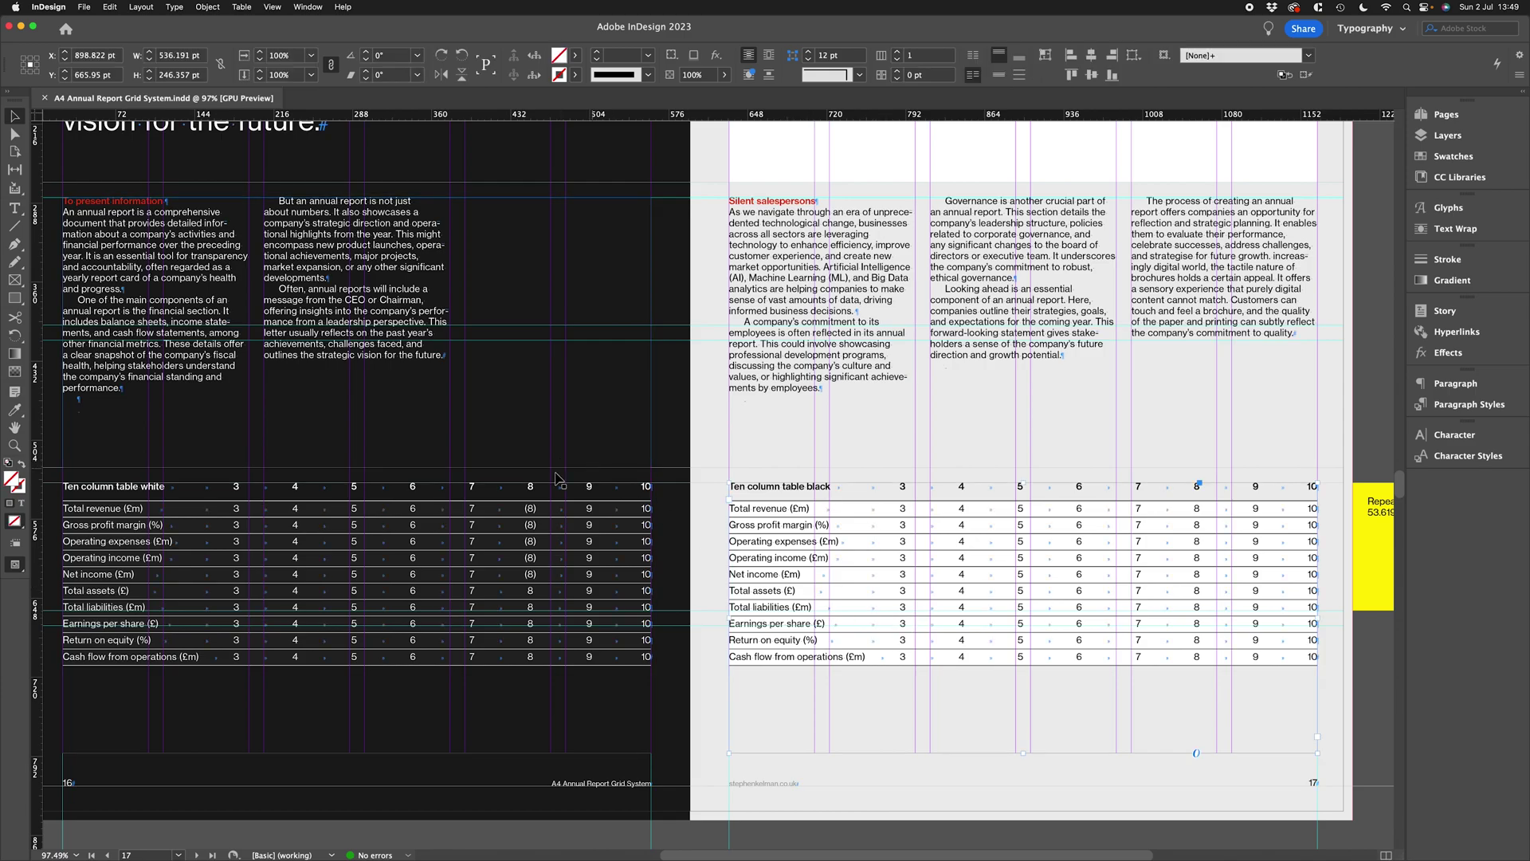
left_click(175, 6)
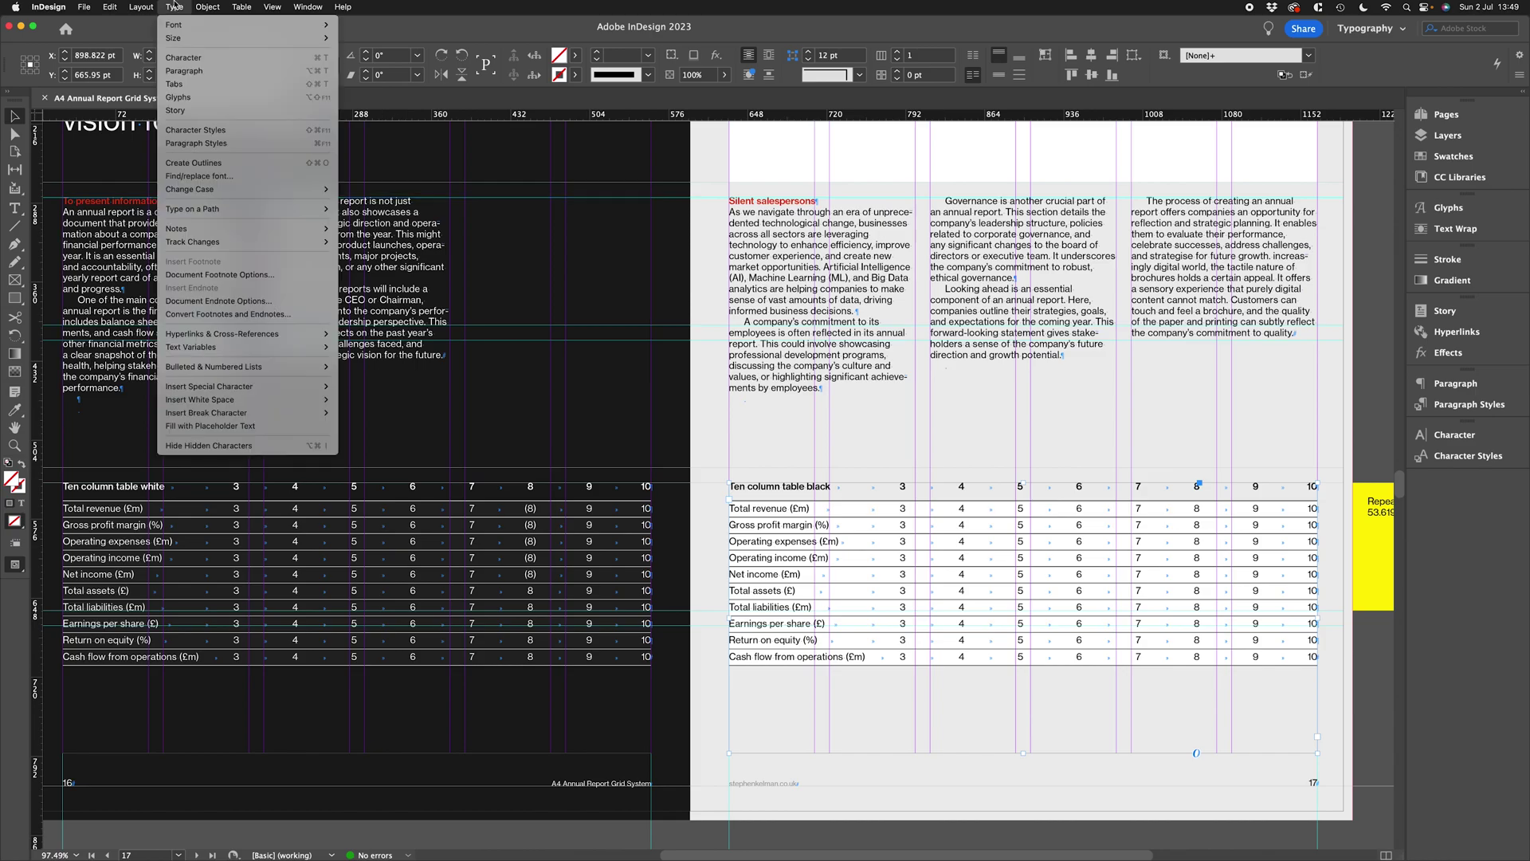
left_click(209, 6)
key("shift+super+t")
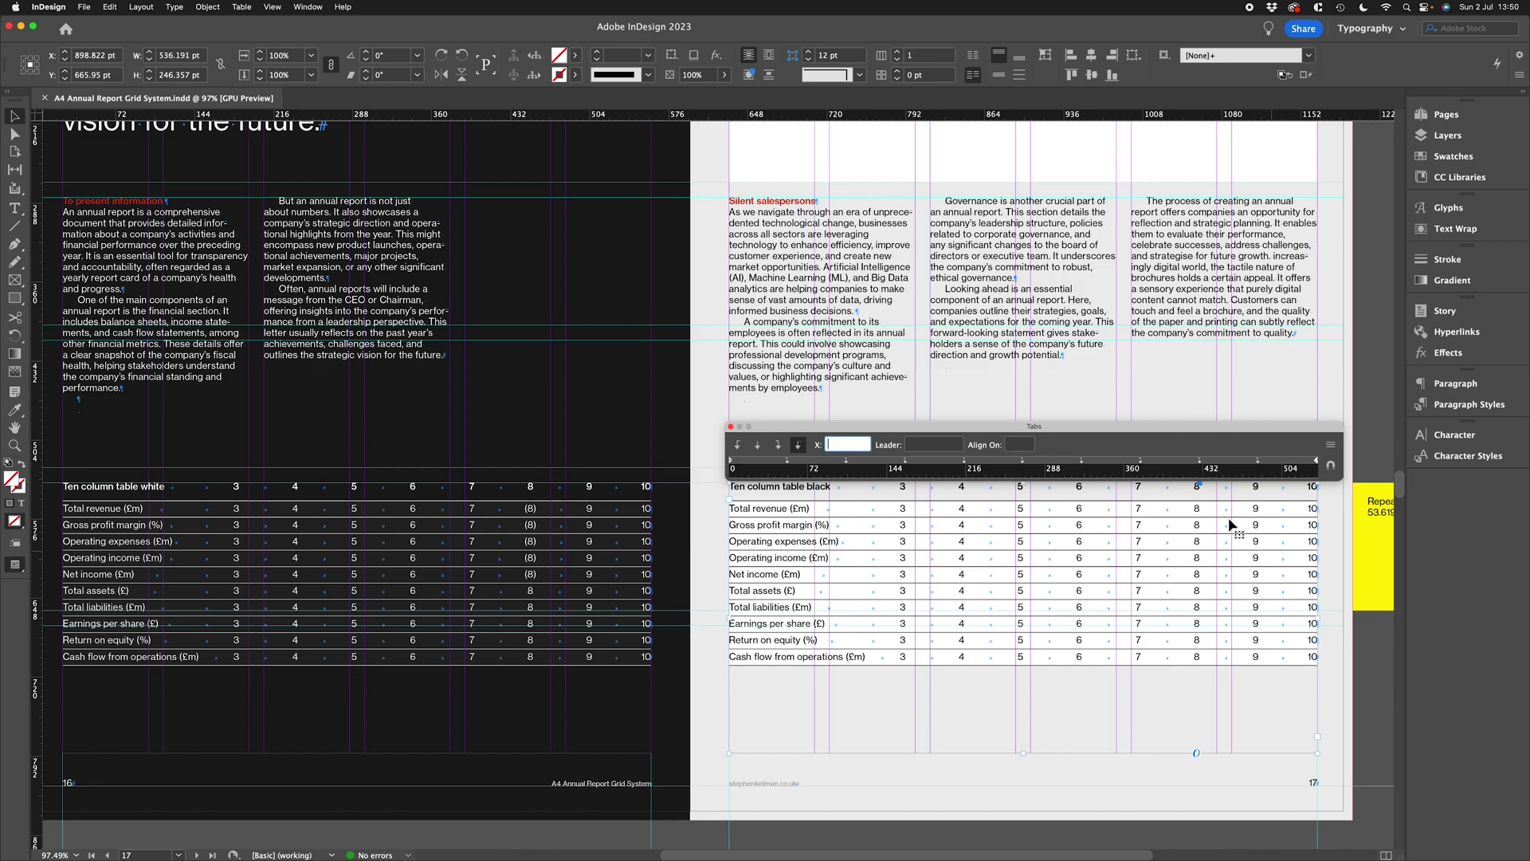
Step: Clear all existing tab stops from the black table and close the Tabs panel
left_click(1330, 443)
left_click(1352, 451)
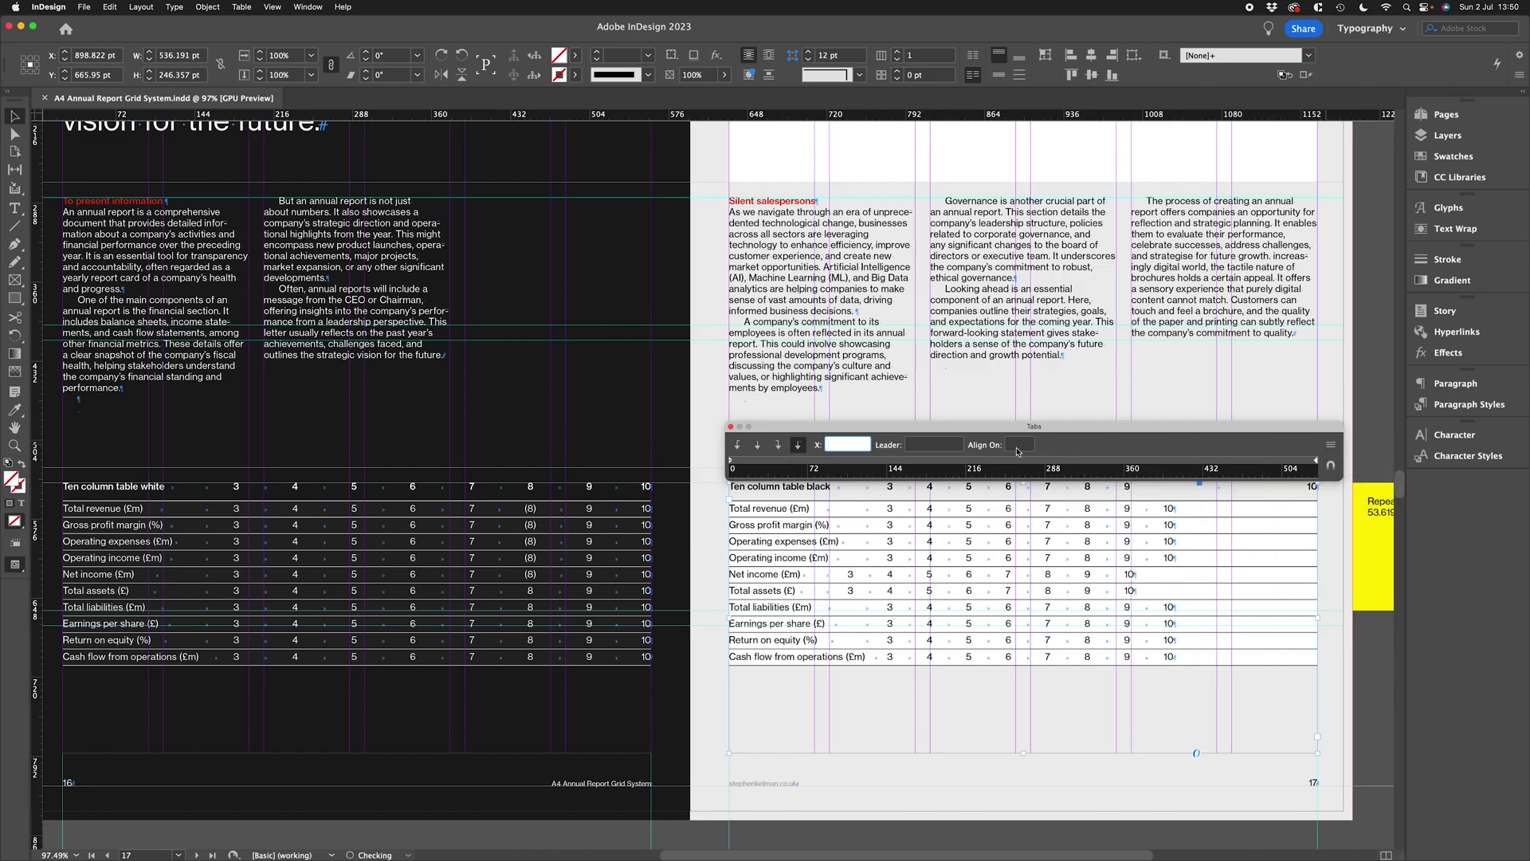
left_click(732, 428)
Step: Select the black table's text frame with the Selection tool
scroll(1143, 426, "right", 2)
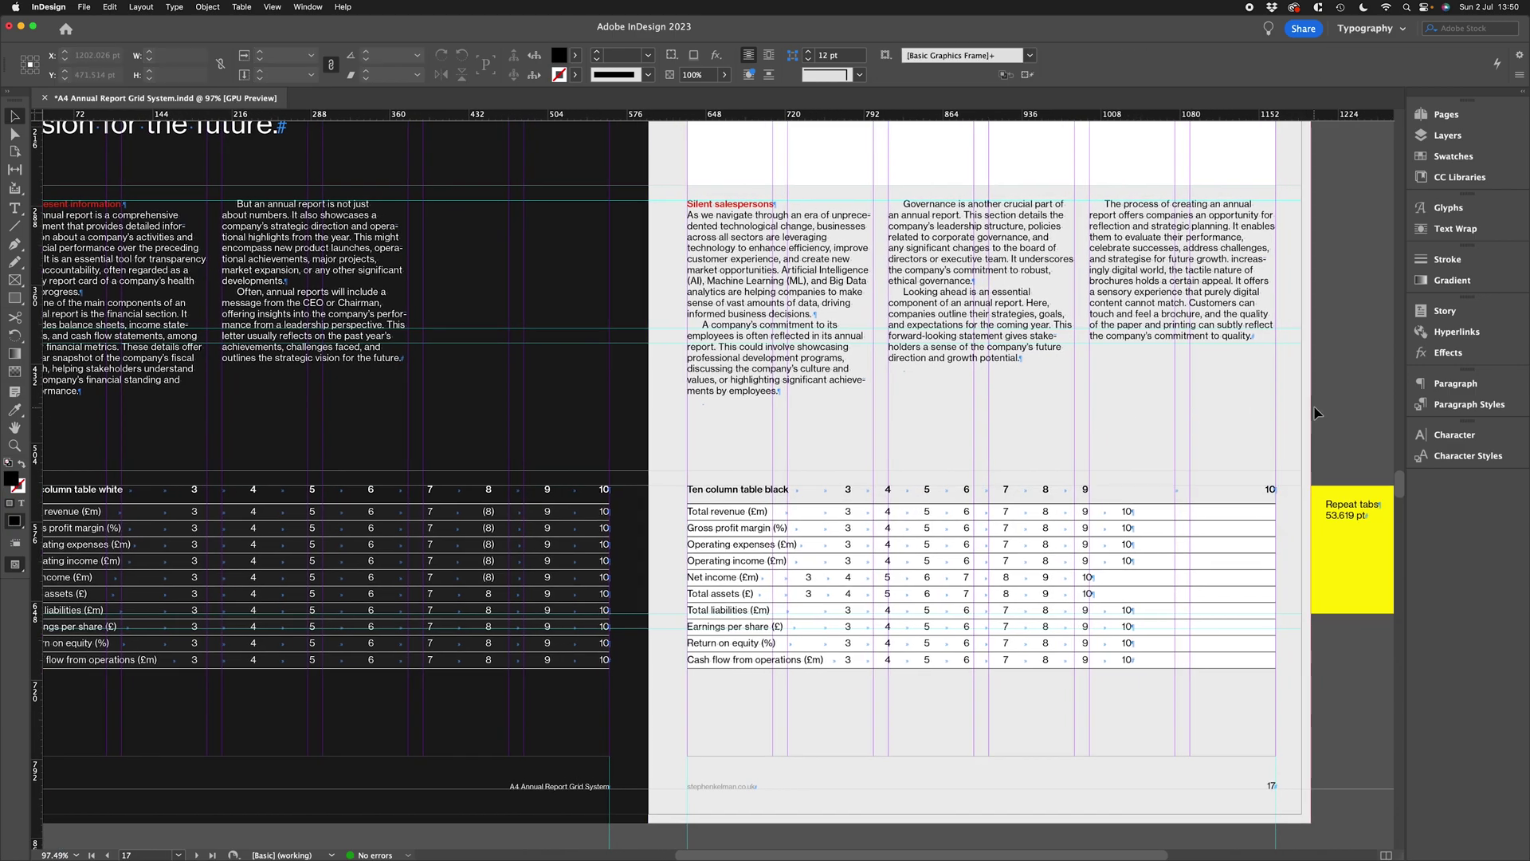
left_click(976, 482)
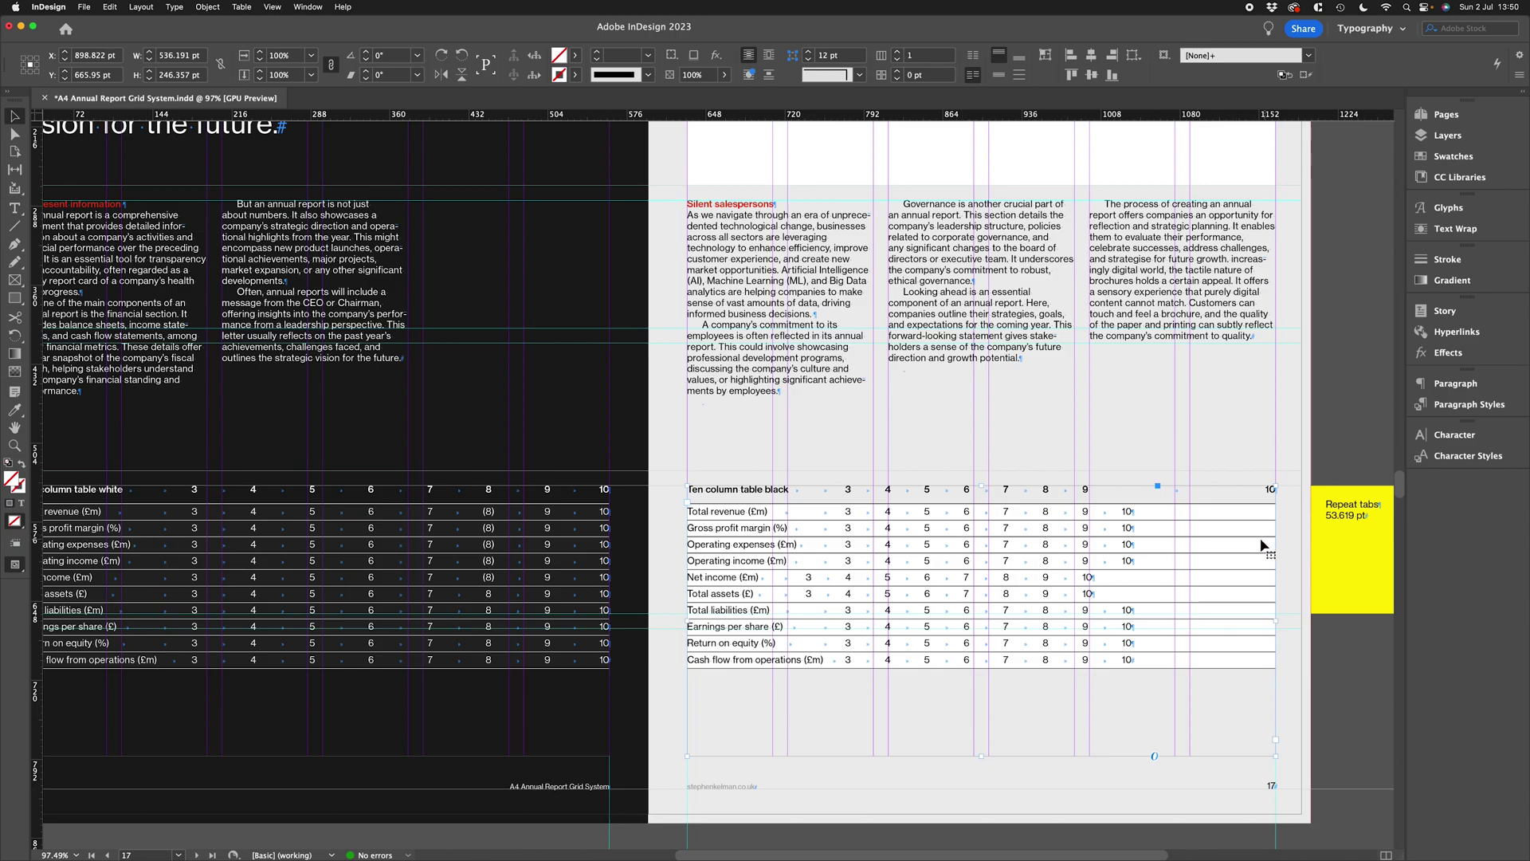
left_click(1346, 647)
left_click(1183, 538)
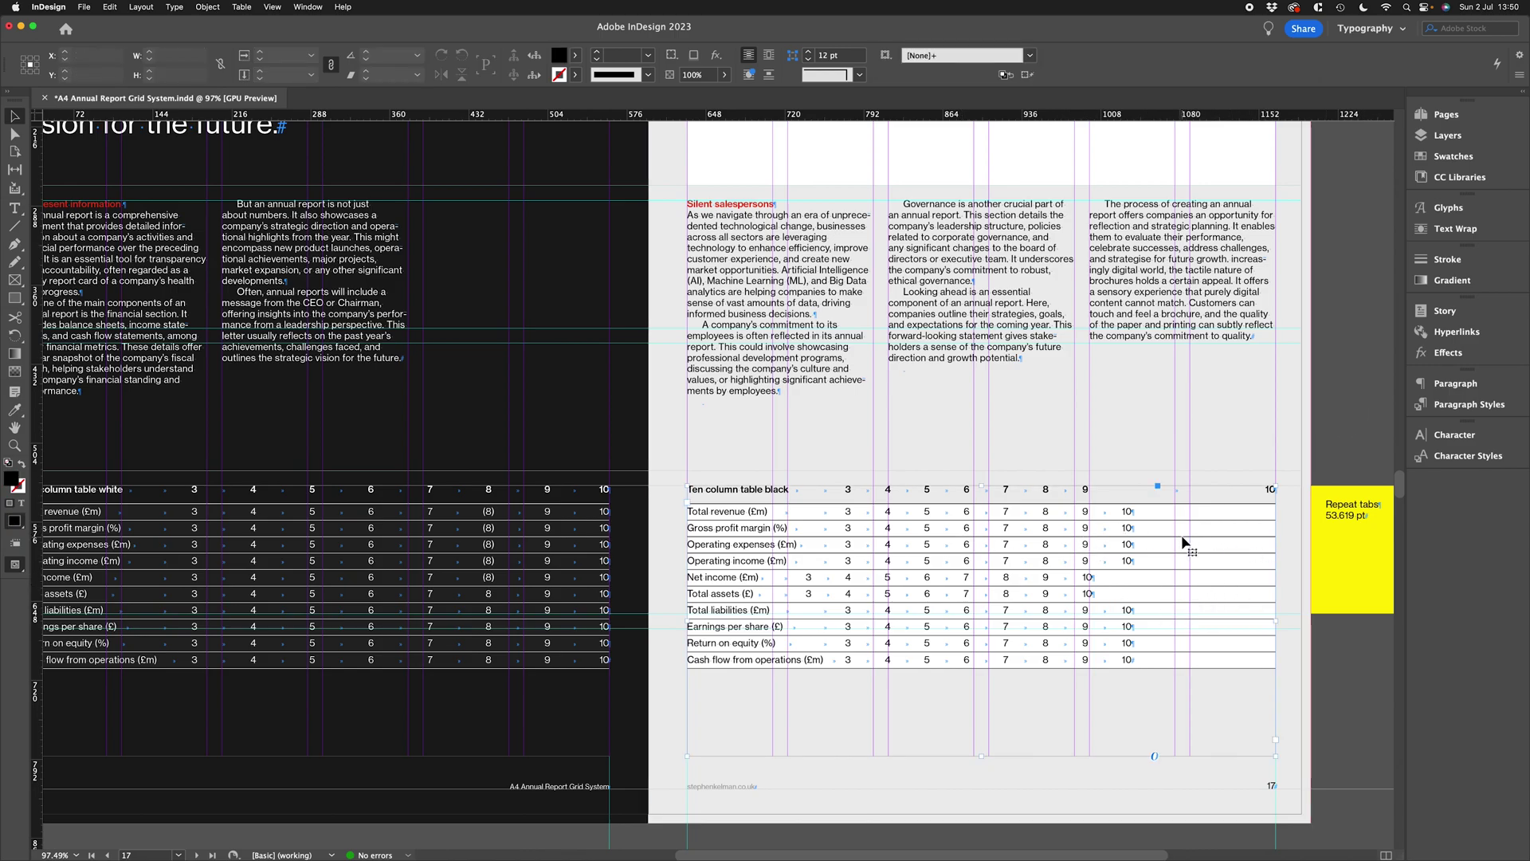
left_click(1185, 544)
Step: Copy the 536.191 pt frame width and add a right-justified tab at 536.191/10, giving 53.619 pt
double_click(169, 56)
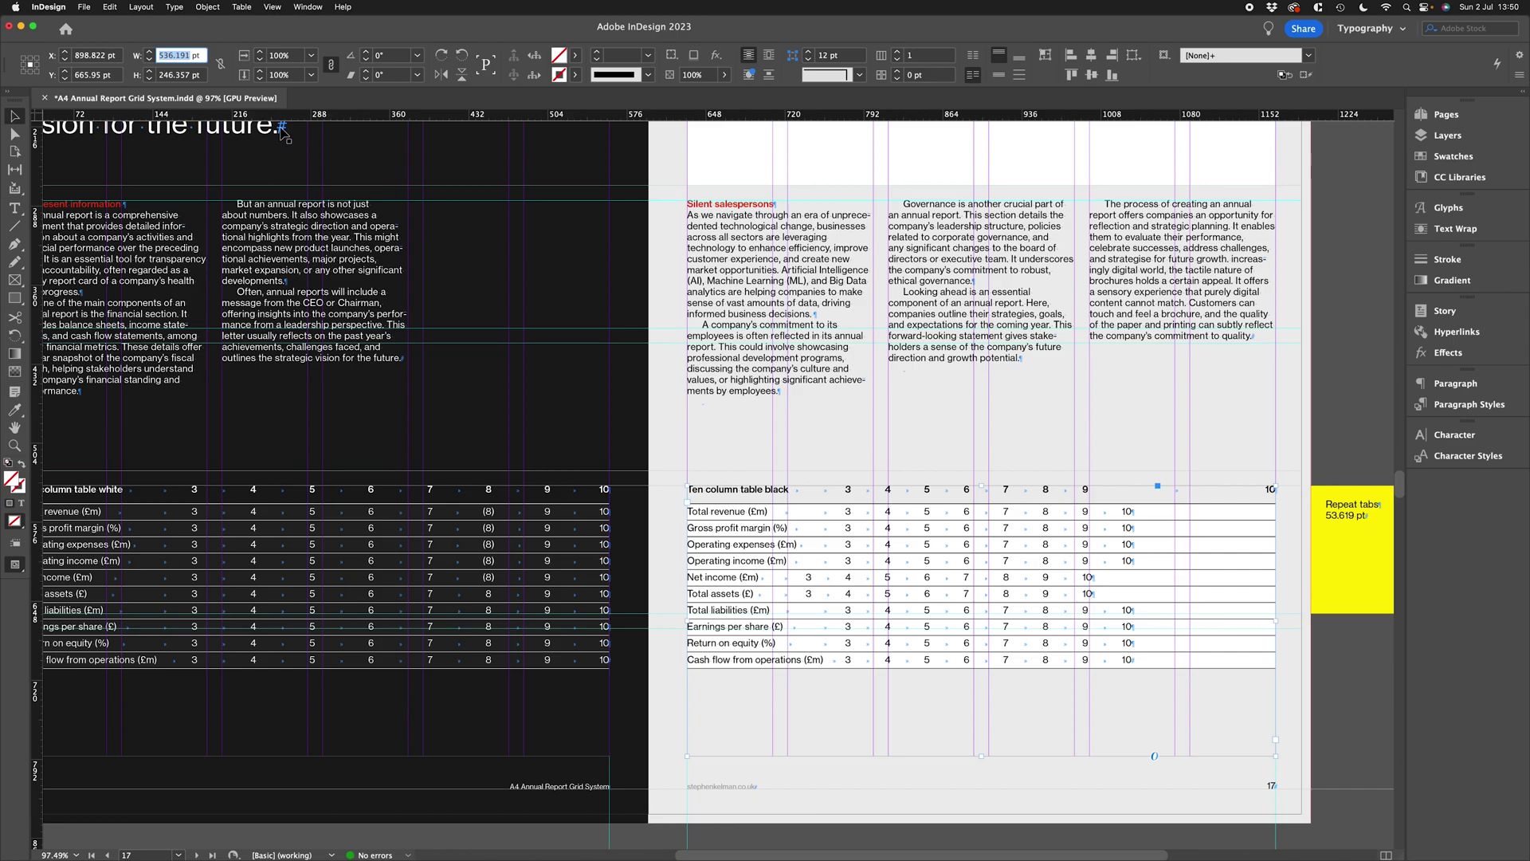
key("Escape")
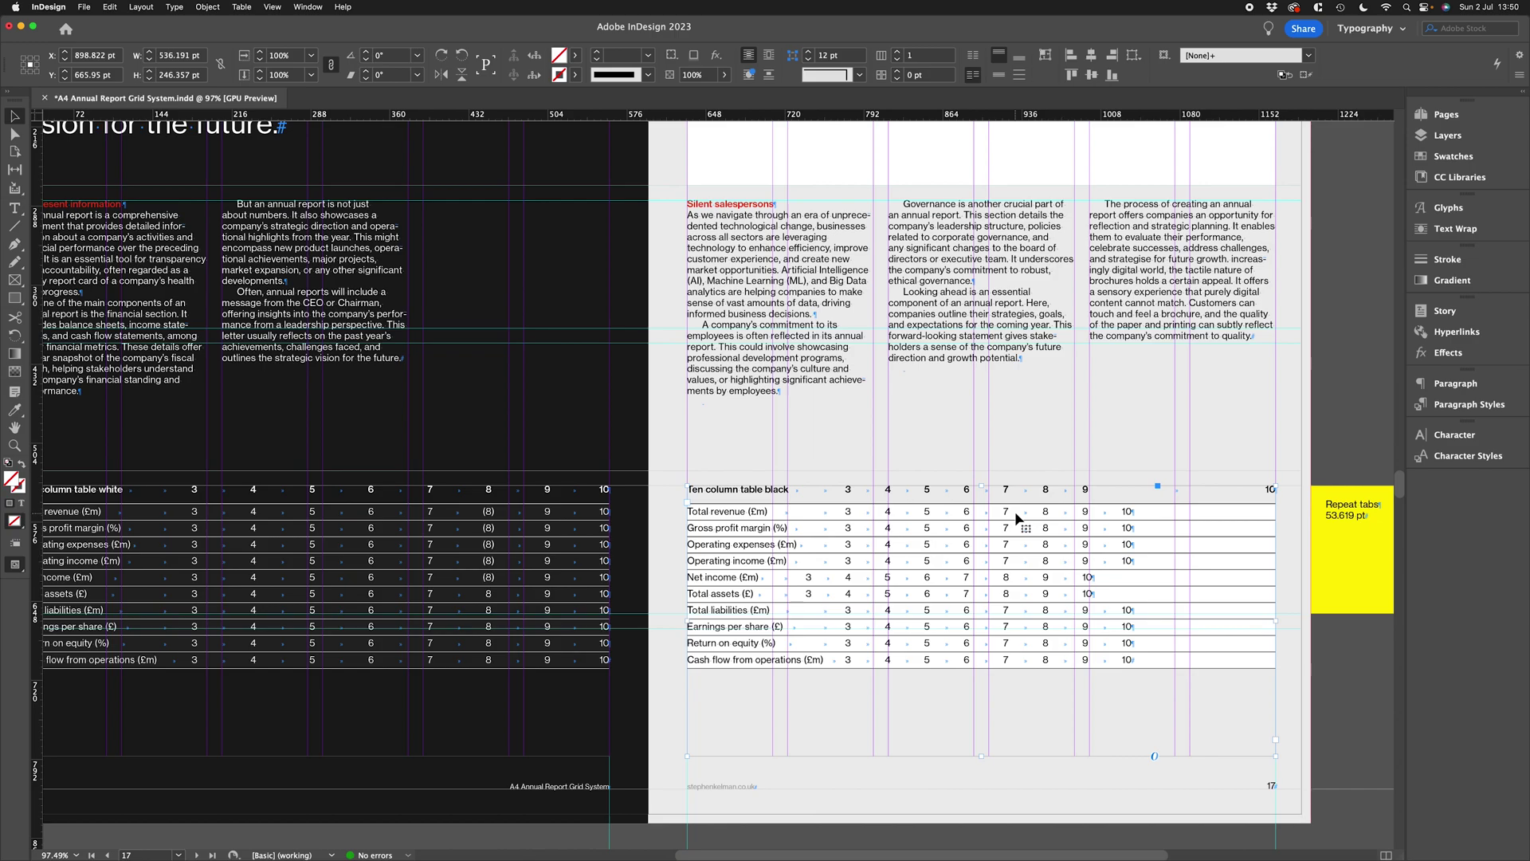
key("super+shift+t")
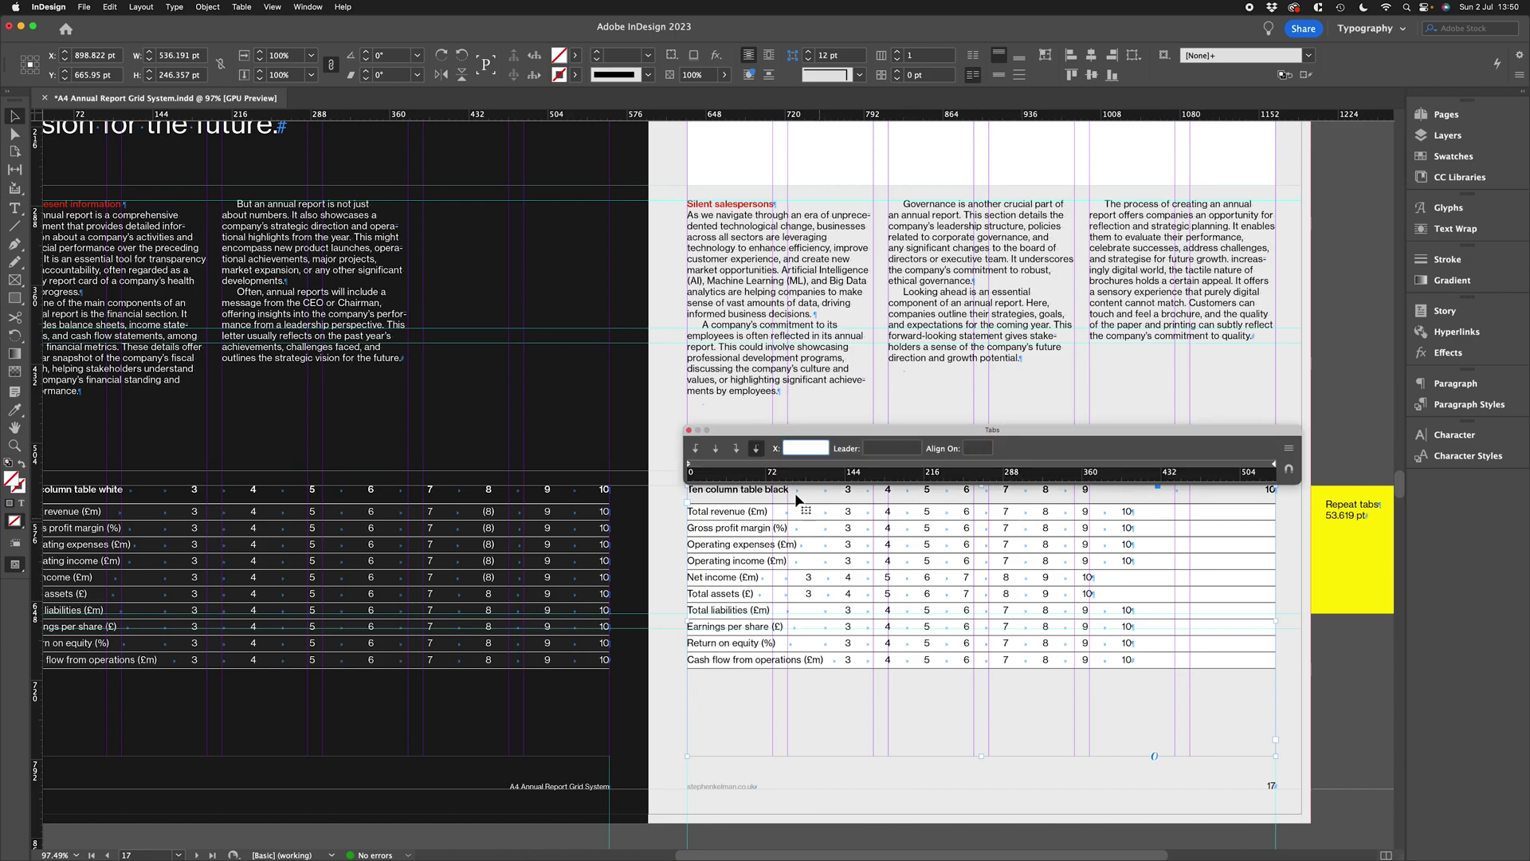
left_click(737, 450)
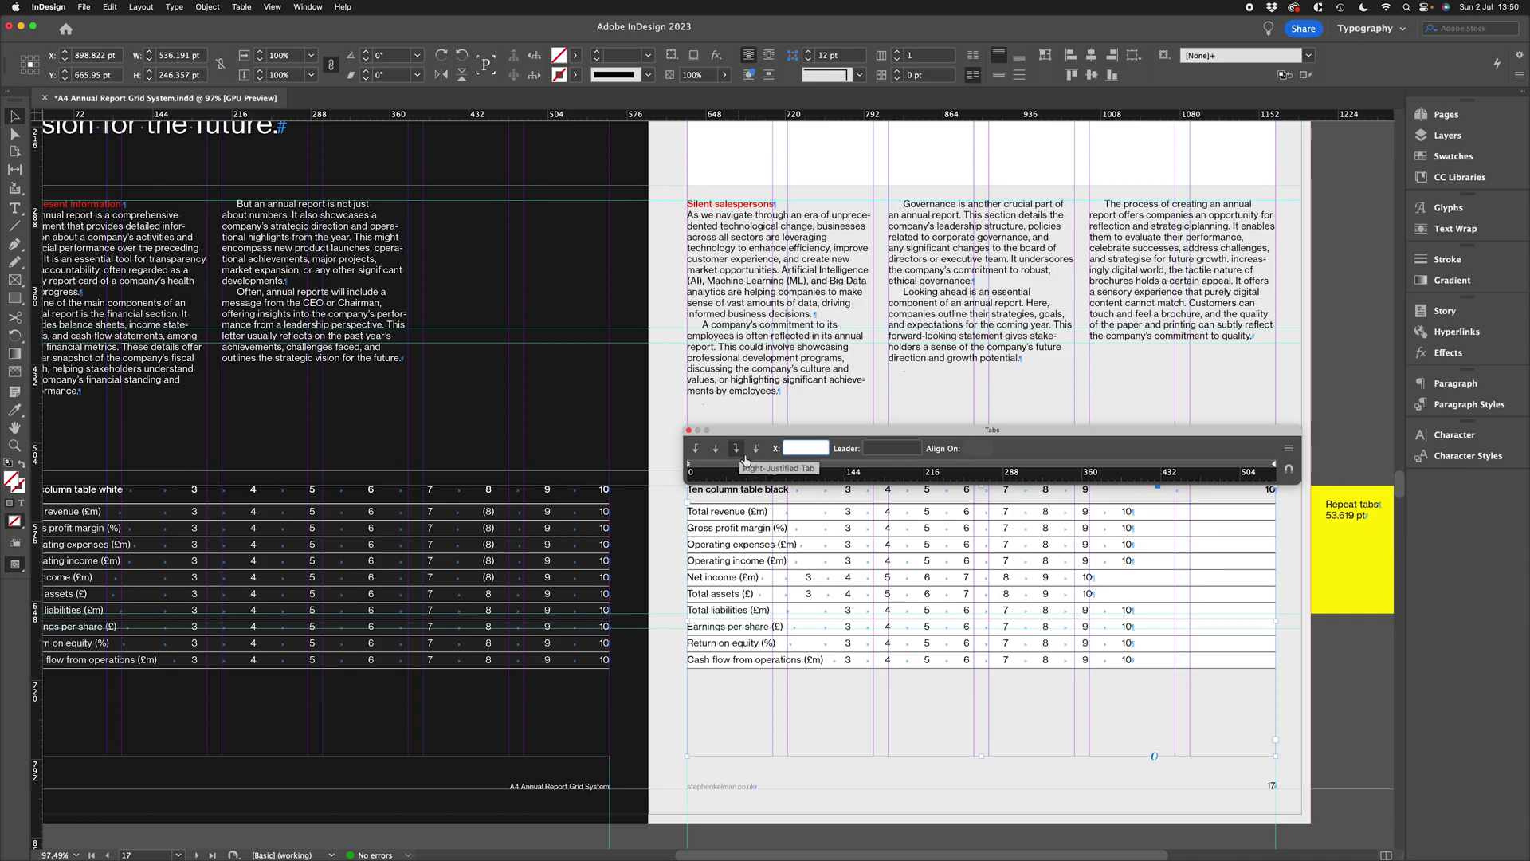
left_click(758, 465)
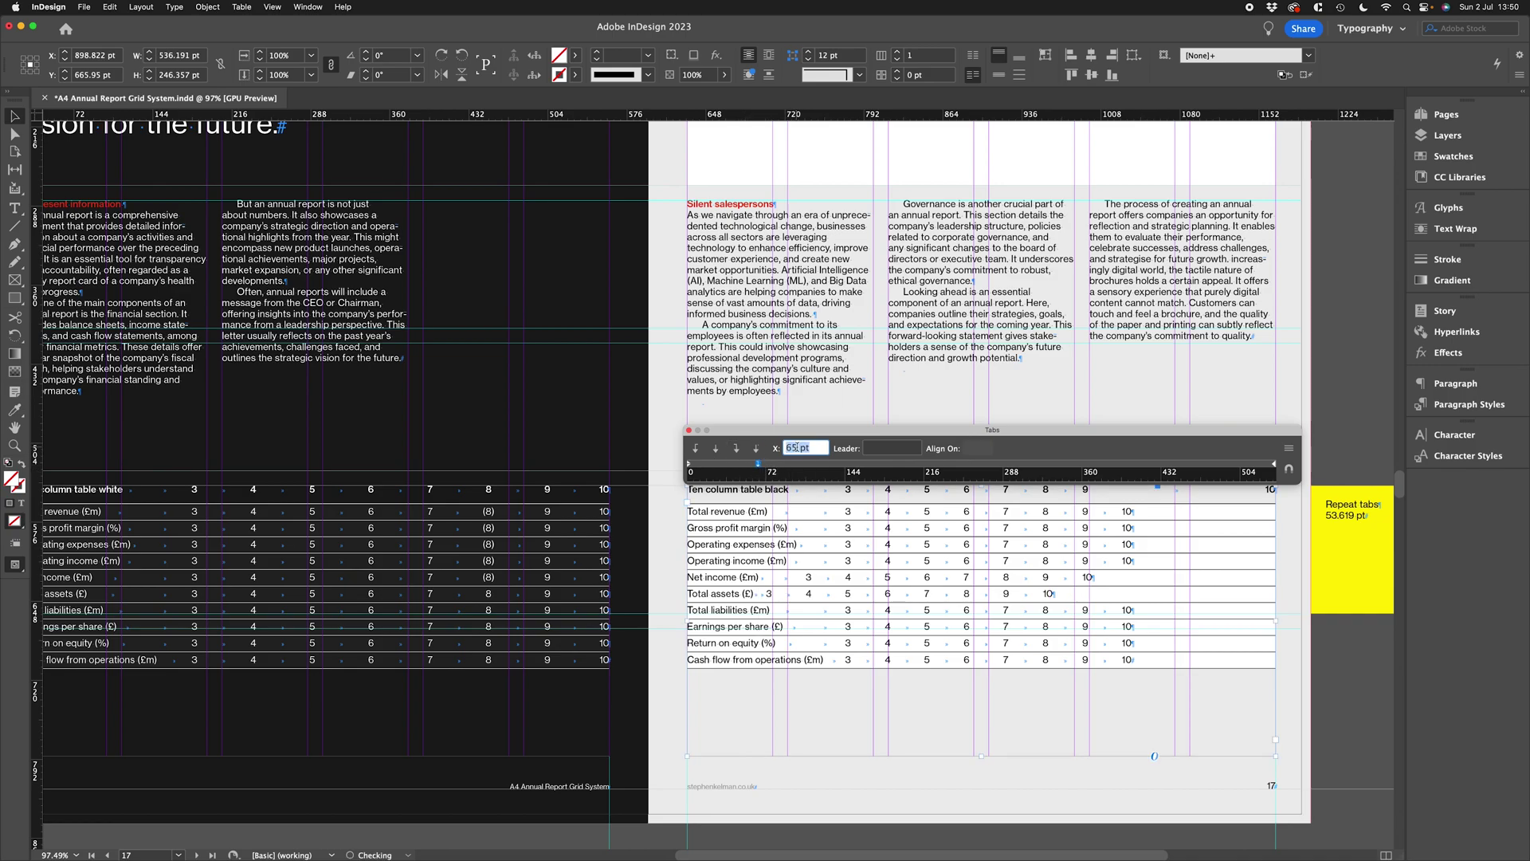
type("536.191")
key("Tab")
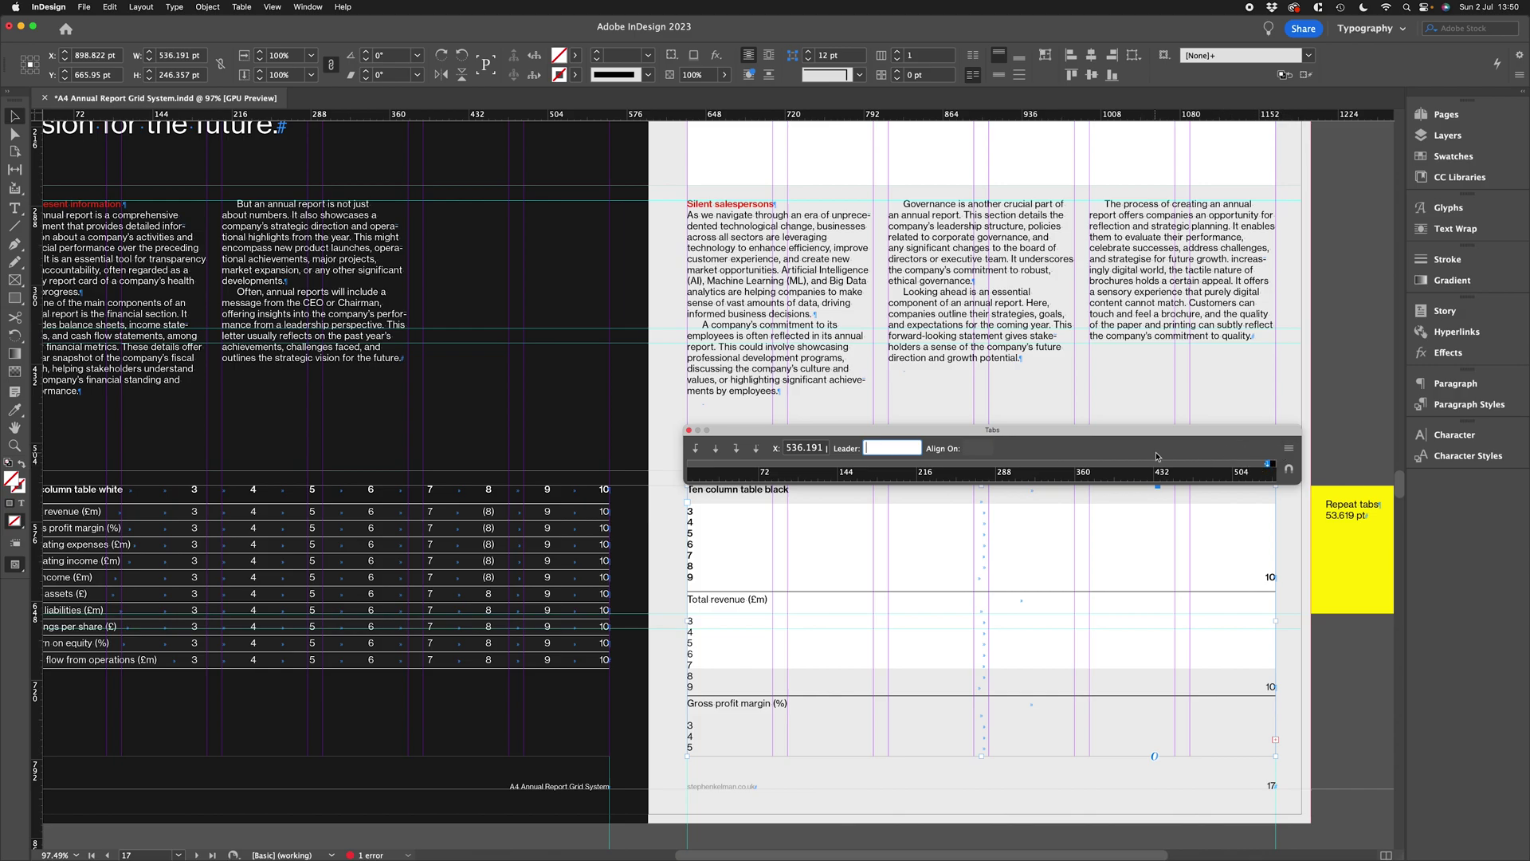
left_click(830, 449)
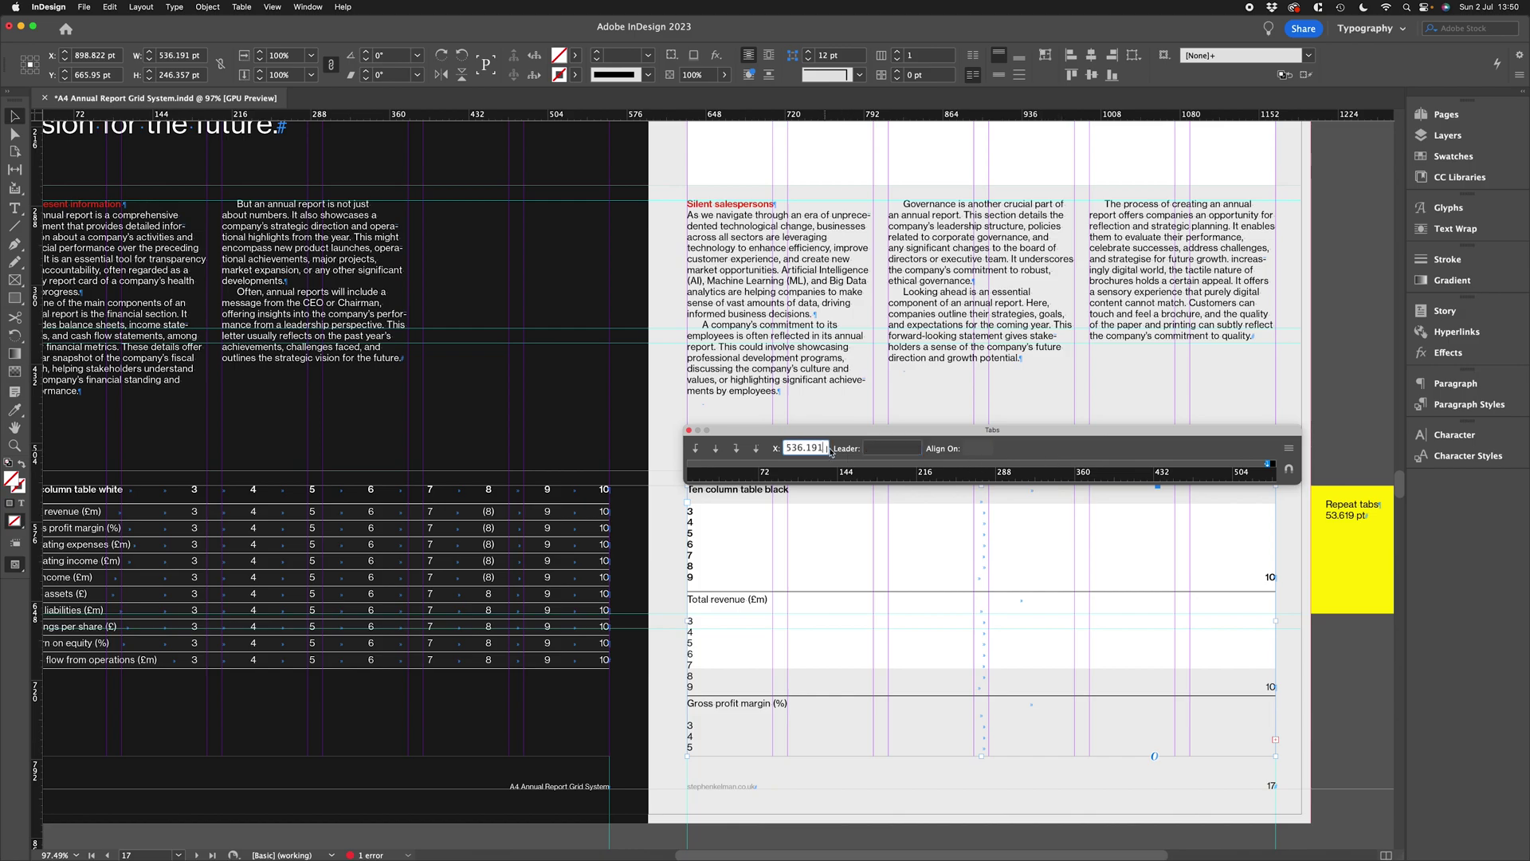
type("/")
type("/10")
key("Return")
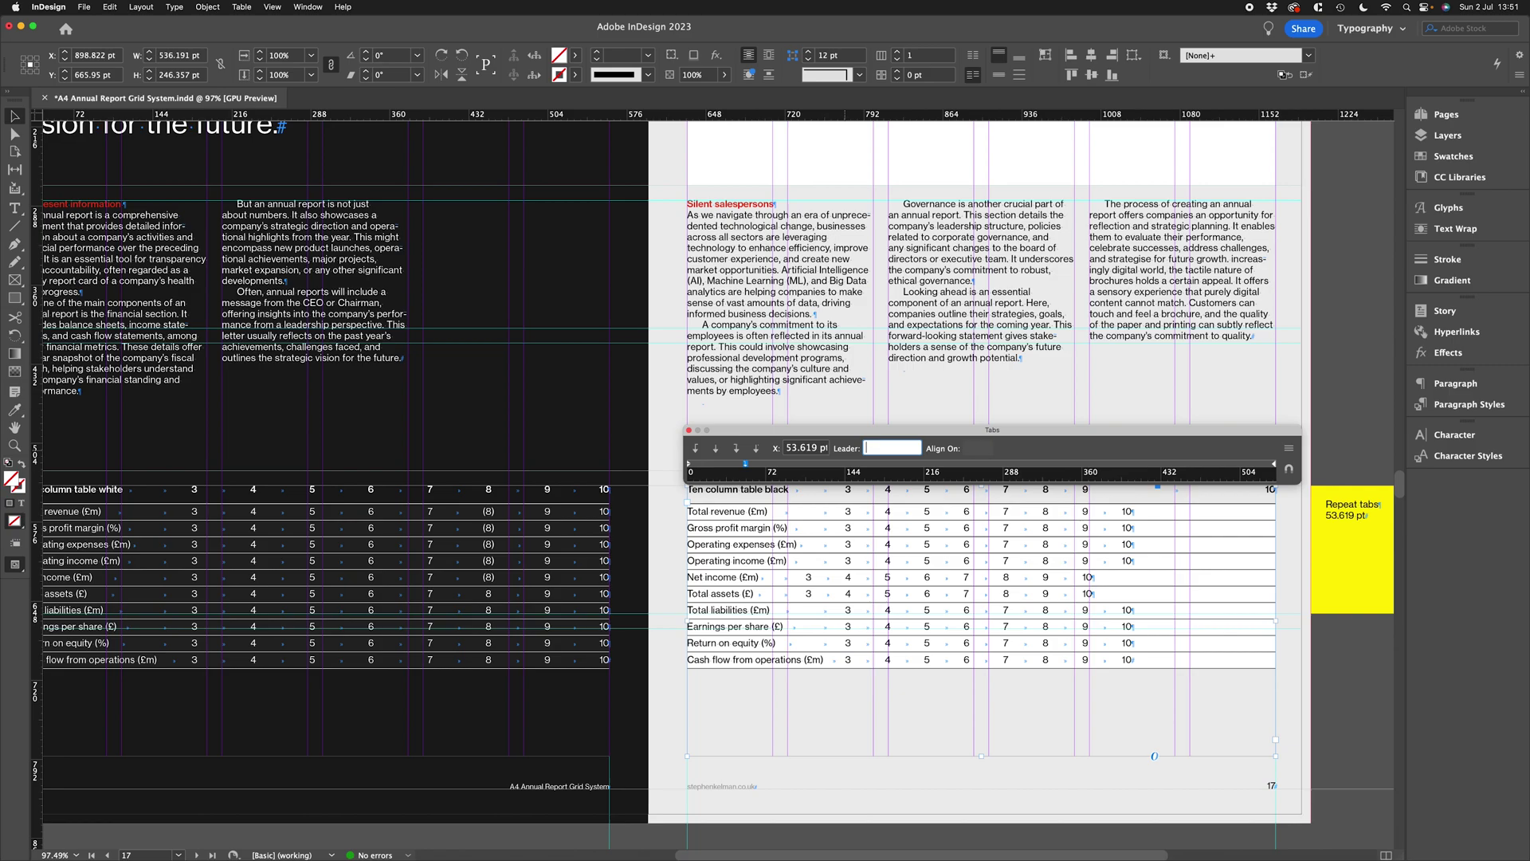
Step: Try Repeat Tab on the 53.619 pt stop, then clear all tab stops to start over
left_click(1288, 448)
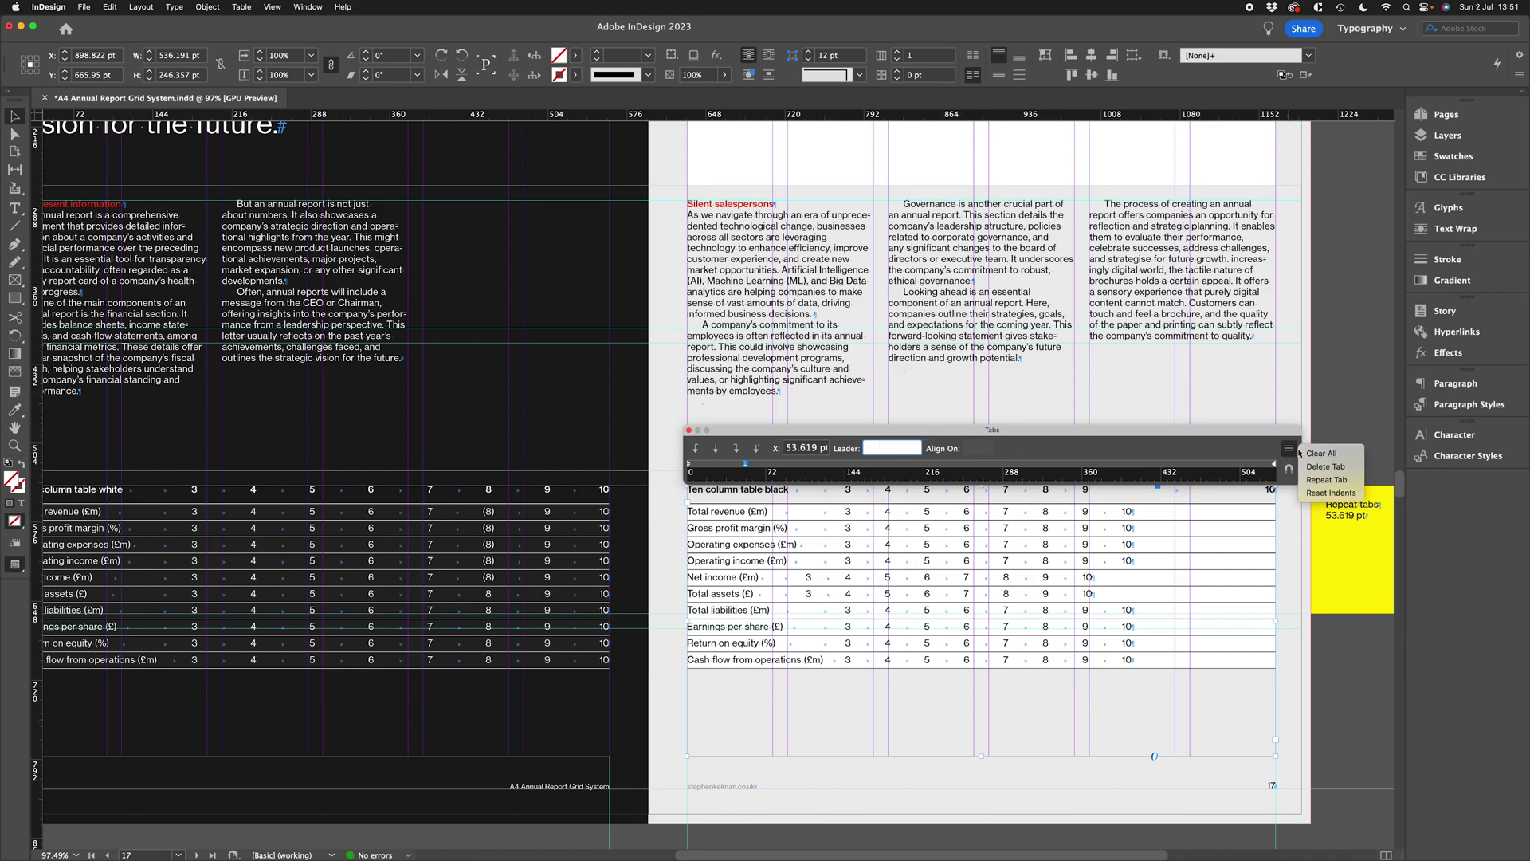
left_click(1326, 479)
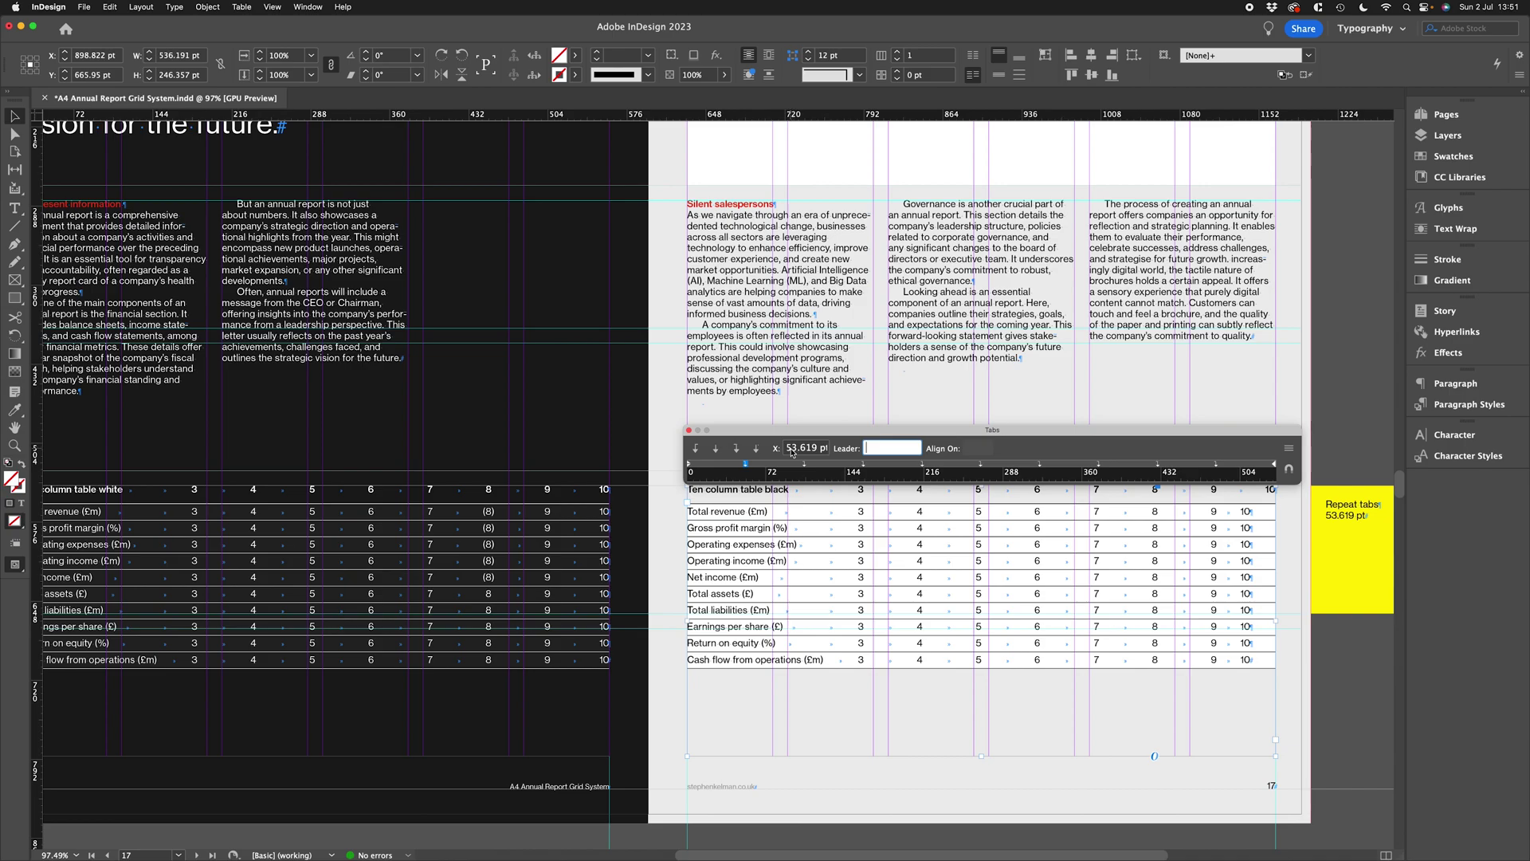
double_click(792, 451)
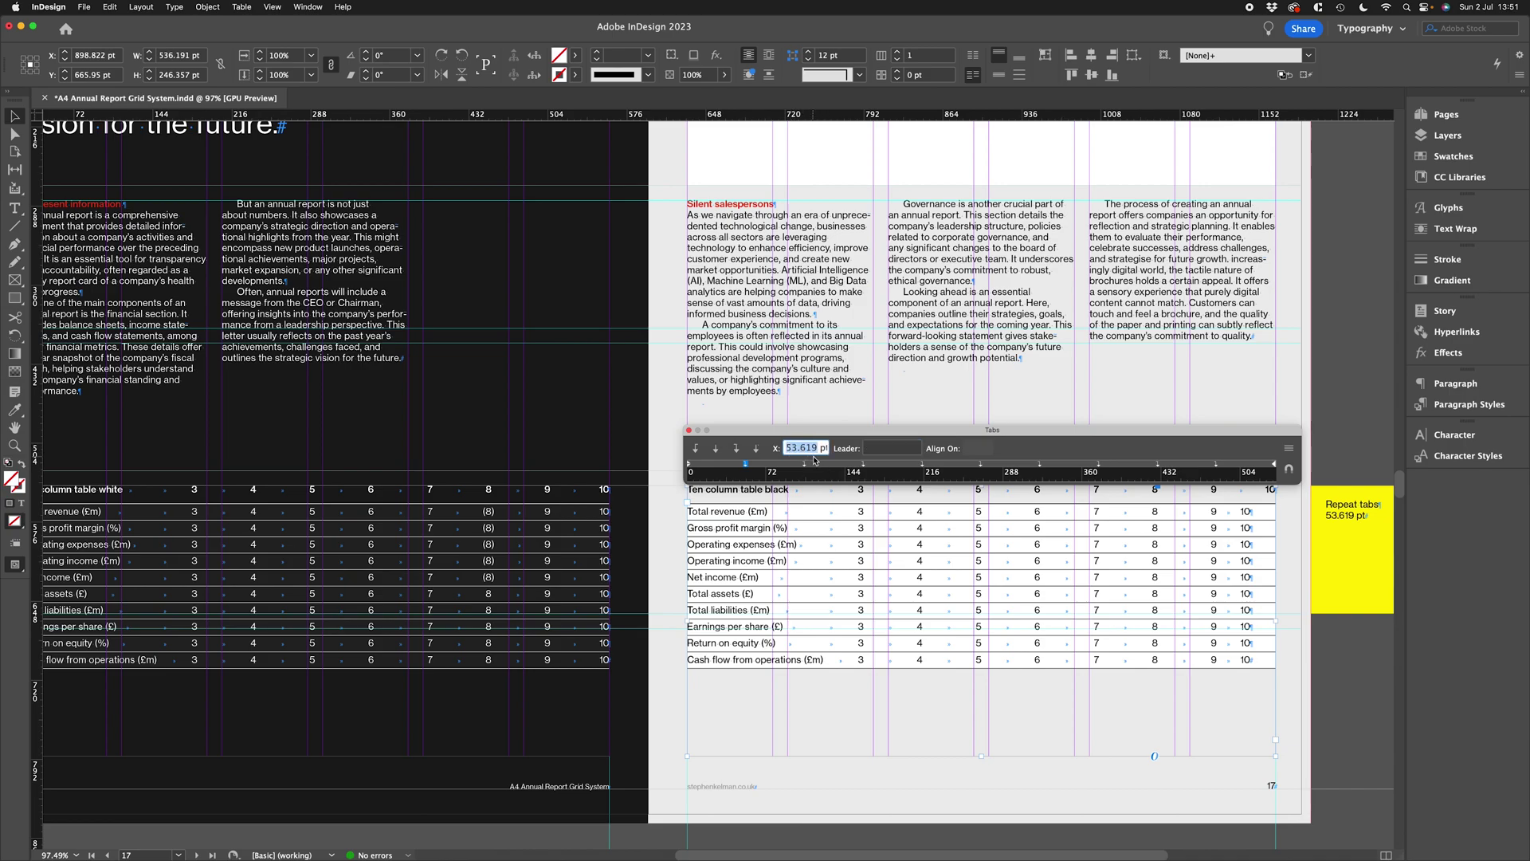
left_click(1289, 448)
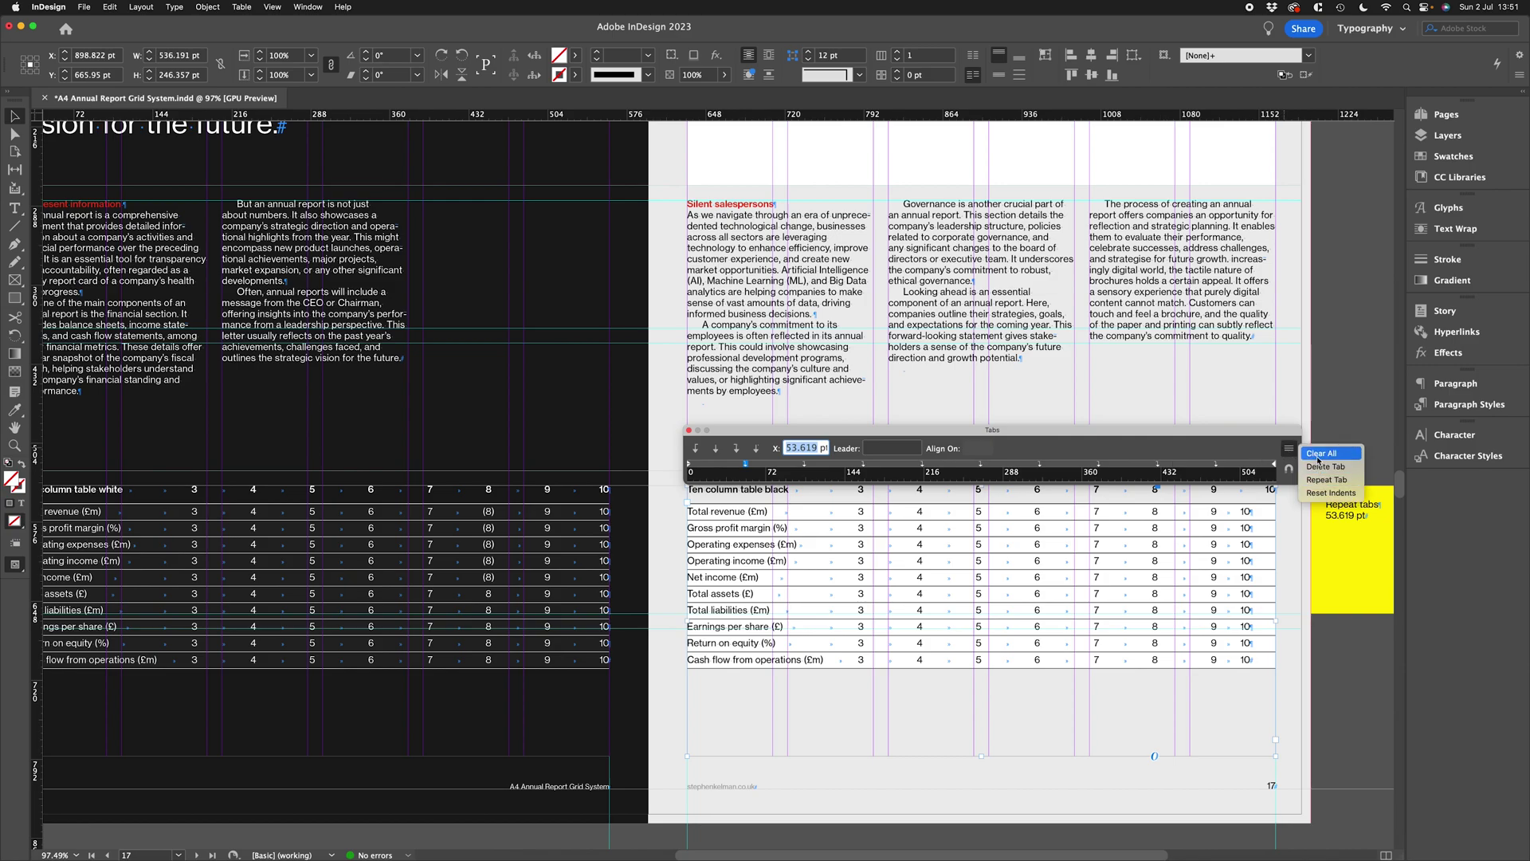
left_click(1317, 460)
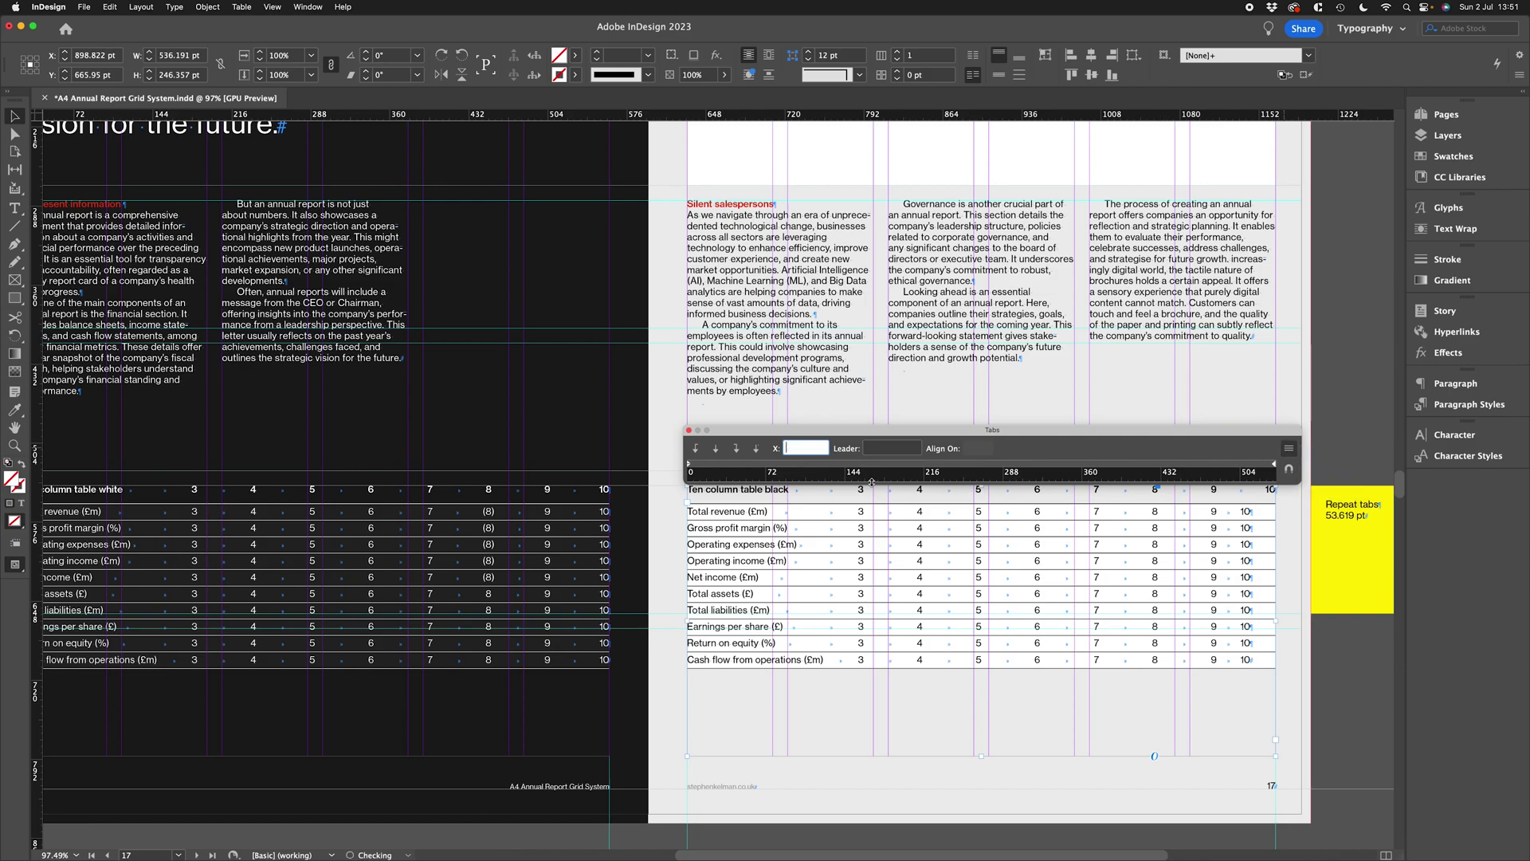
Step: Add a 53.619 pt right tab, repeat it across the row, and close the Tabs panel
left_click(742, 465)
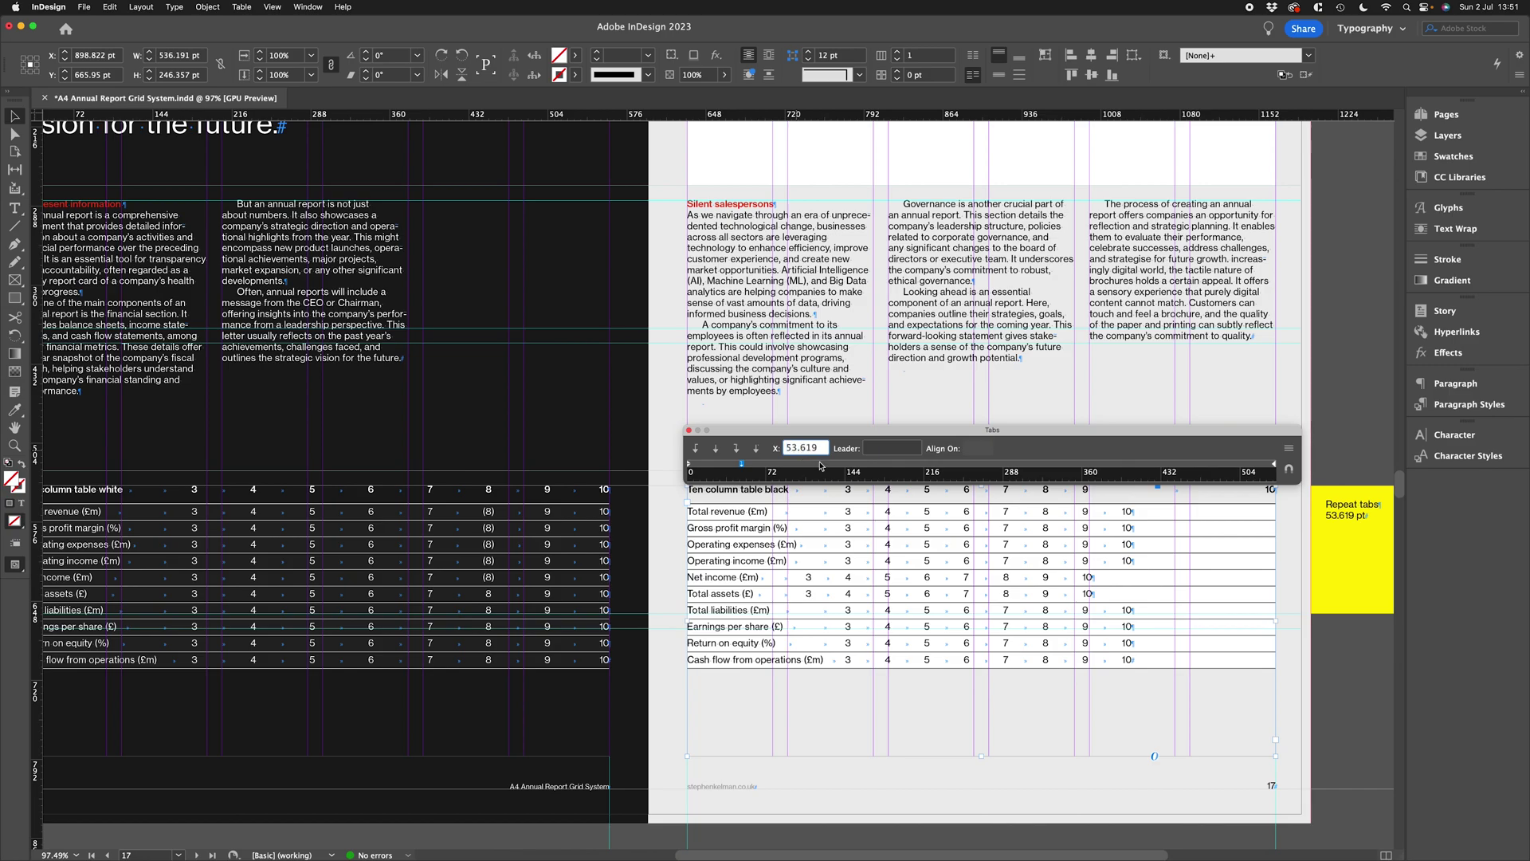
key("Tab")
left_click(1289, 448)
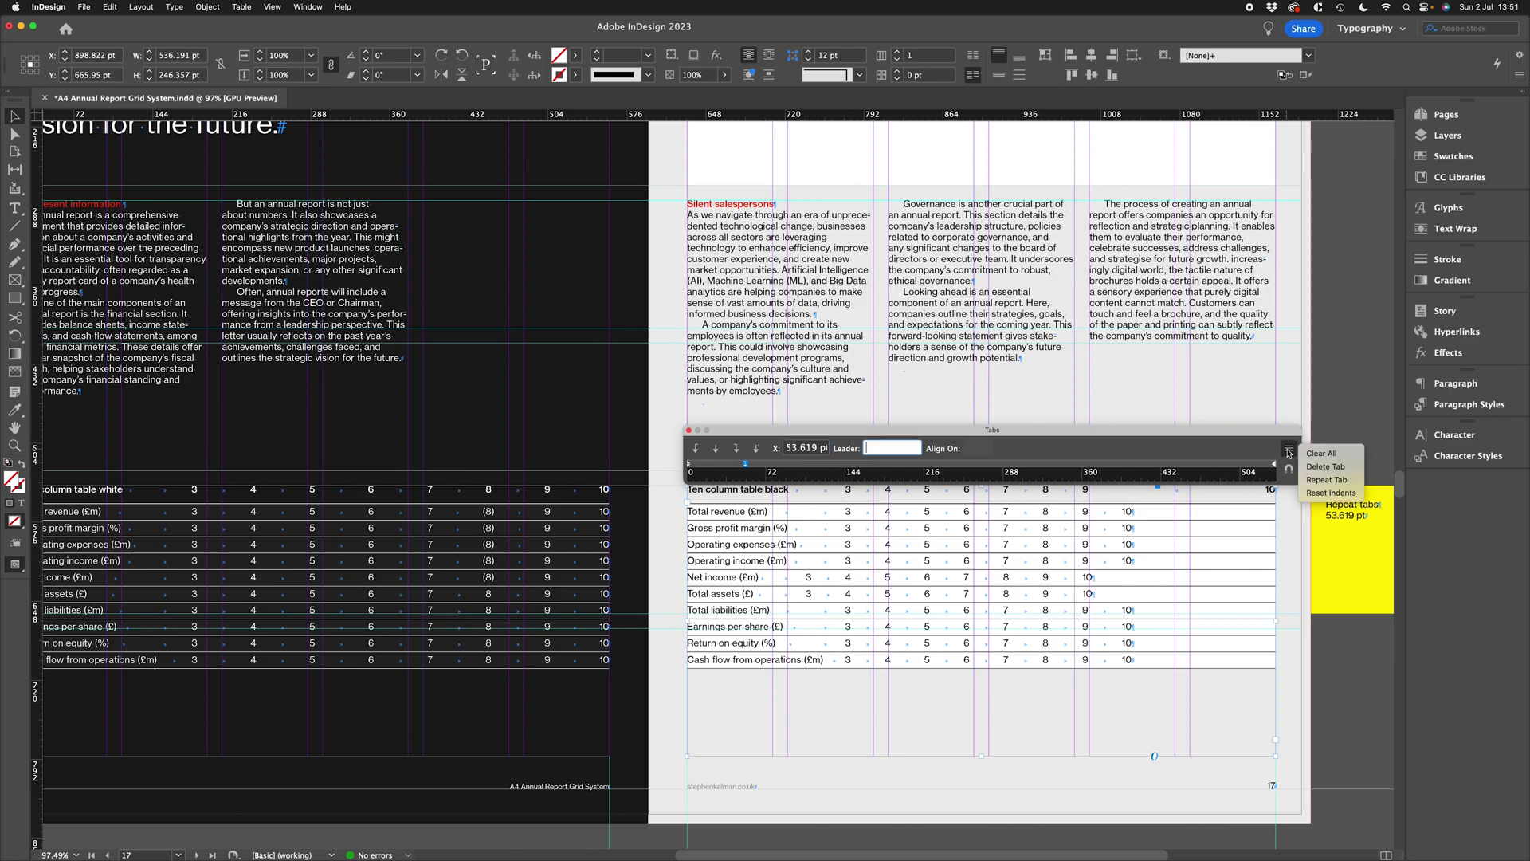
left_click(1326, 480)
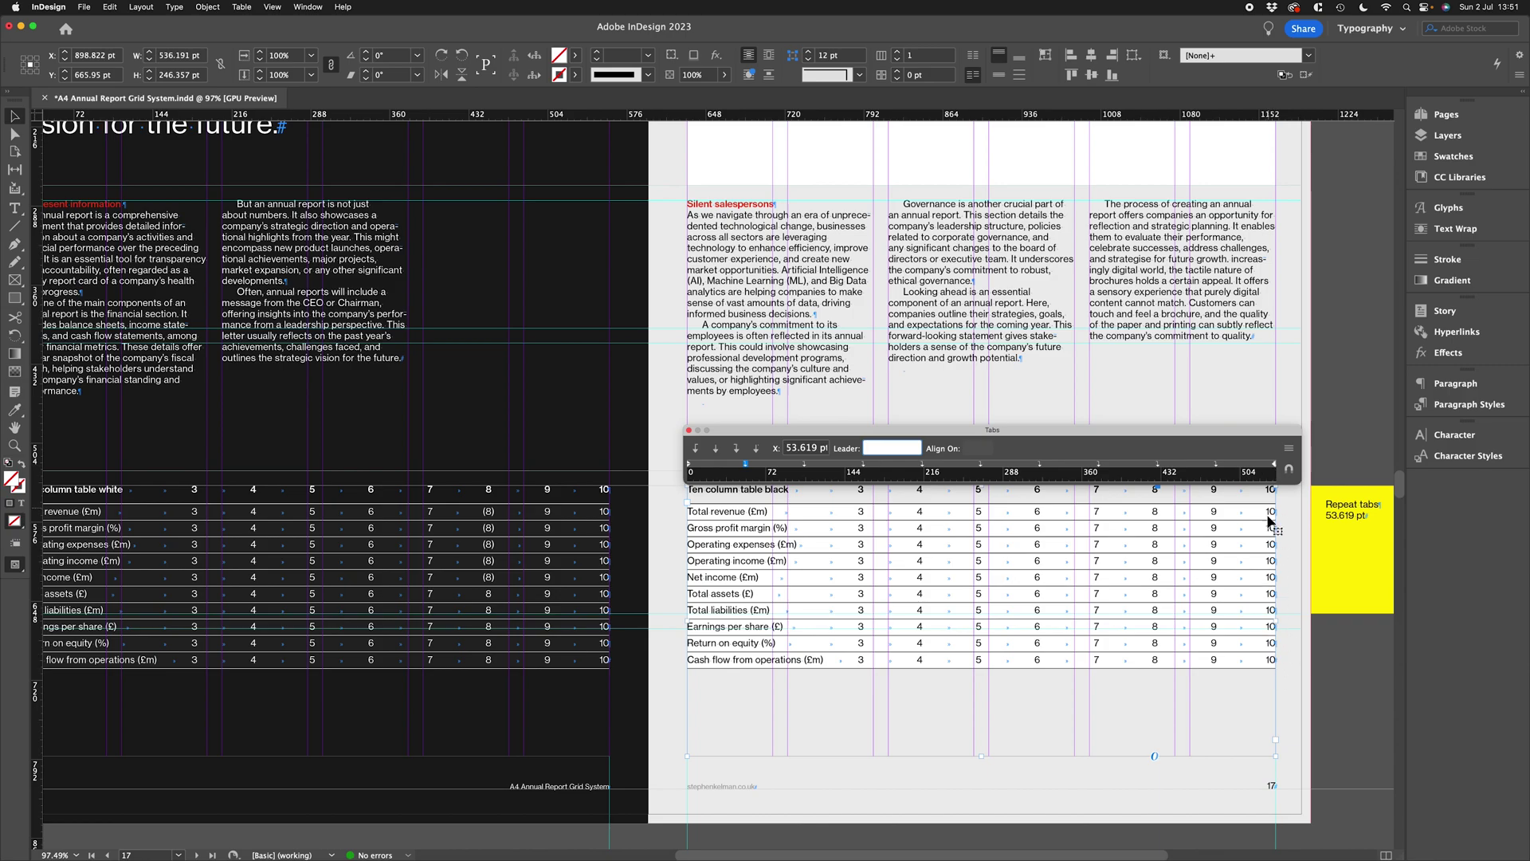
left_click(688, 430)
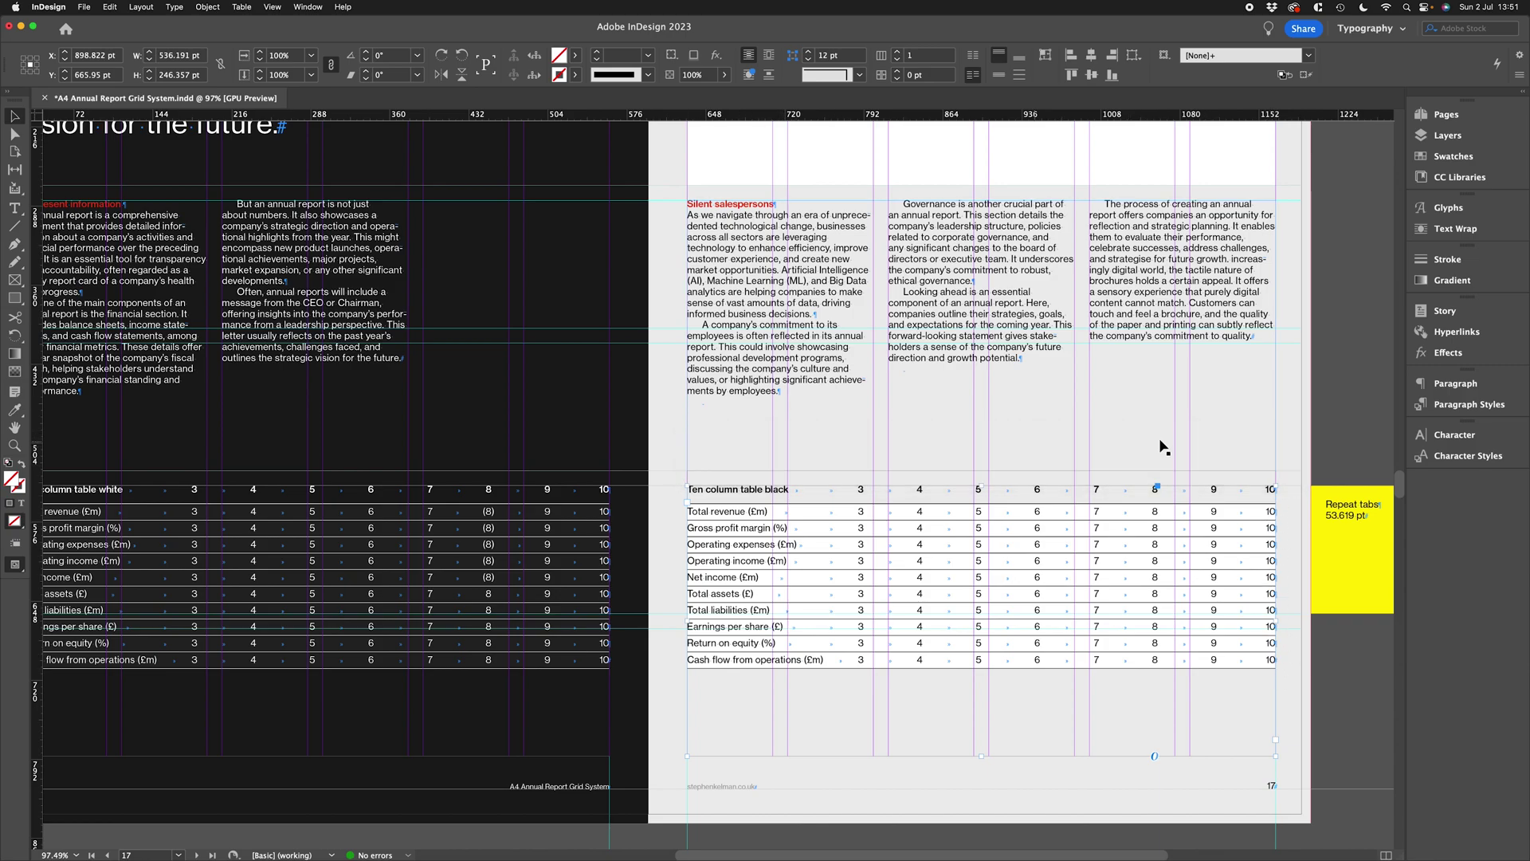
Step: Switch to Preview mode and check the column alignment with a temporary vertical guide, then delete it
left_click(1336, 430)
key("w")
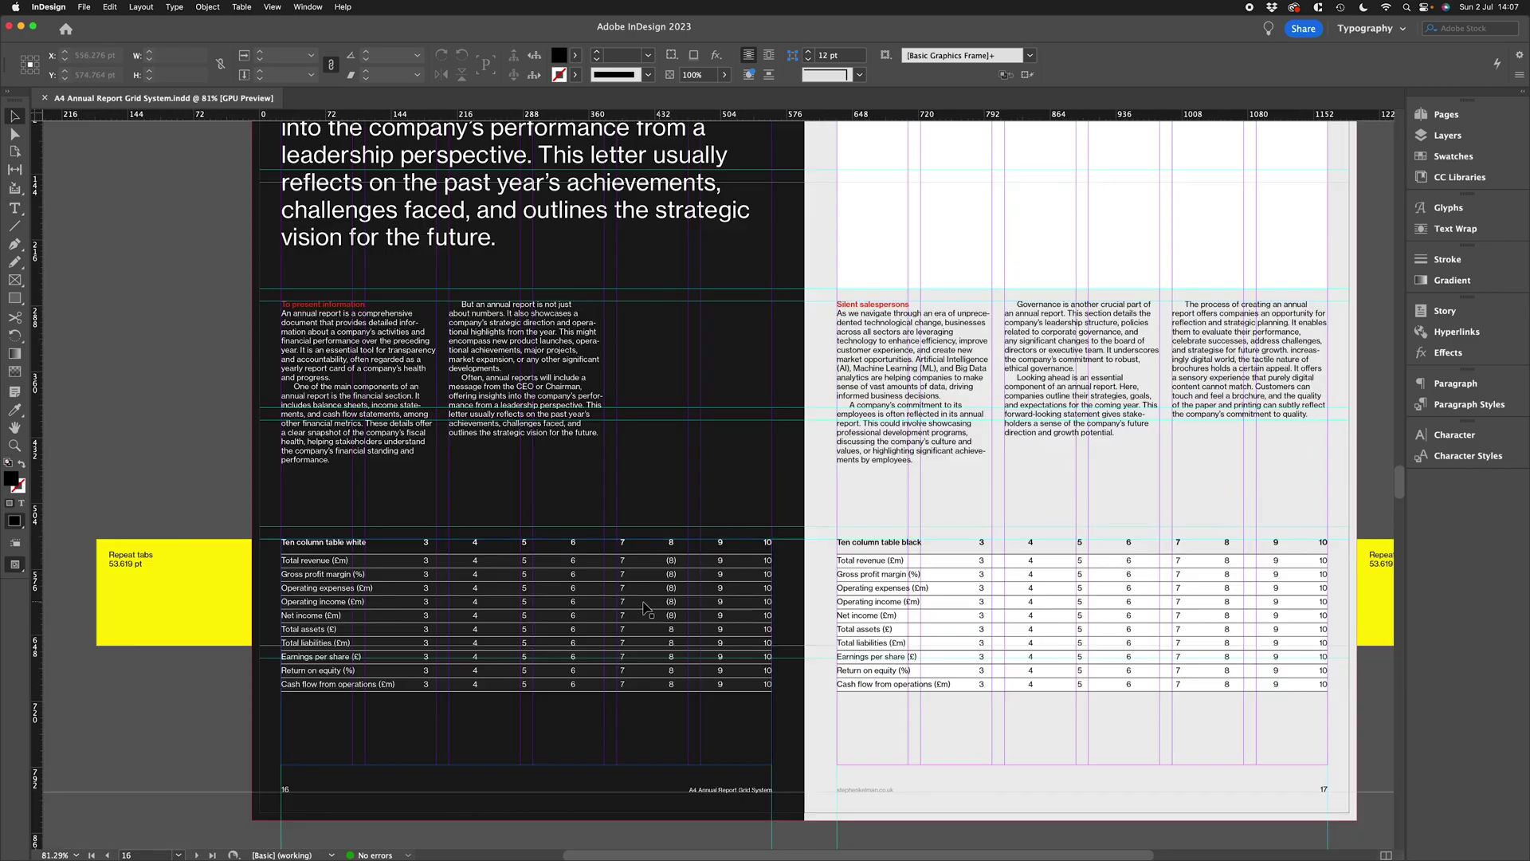
scroll(678, 606, "up", 5)
scroll(812, 498, "down", 1)
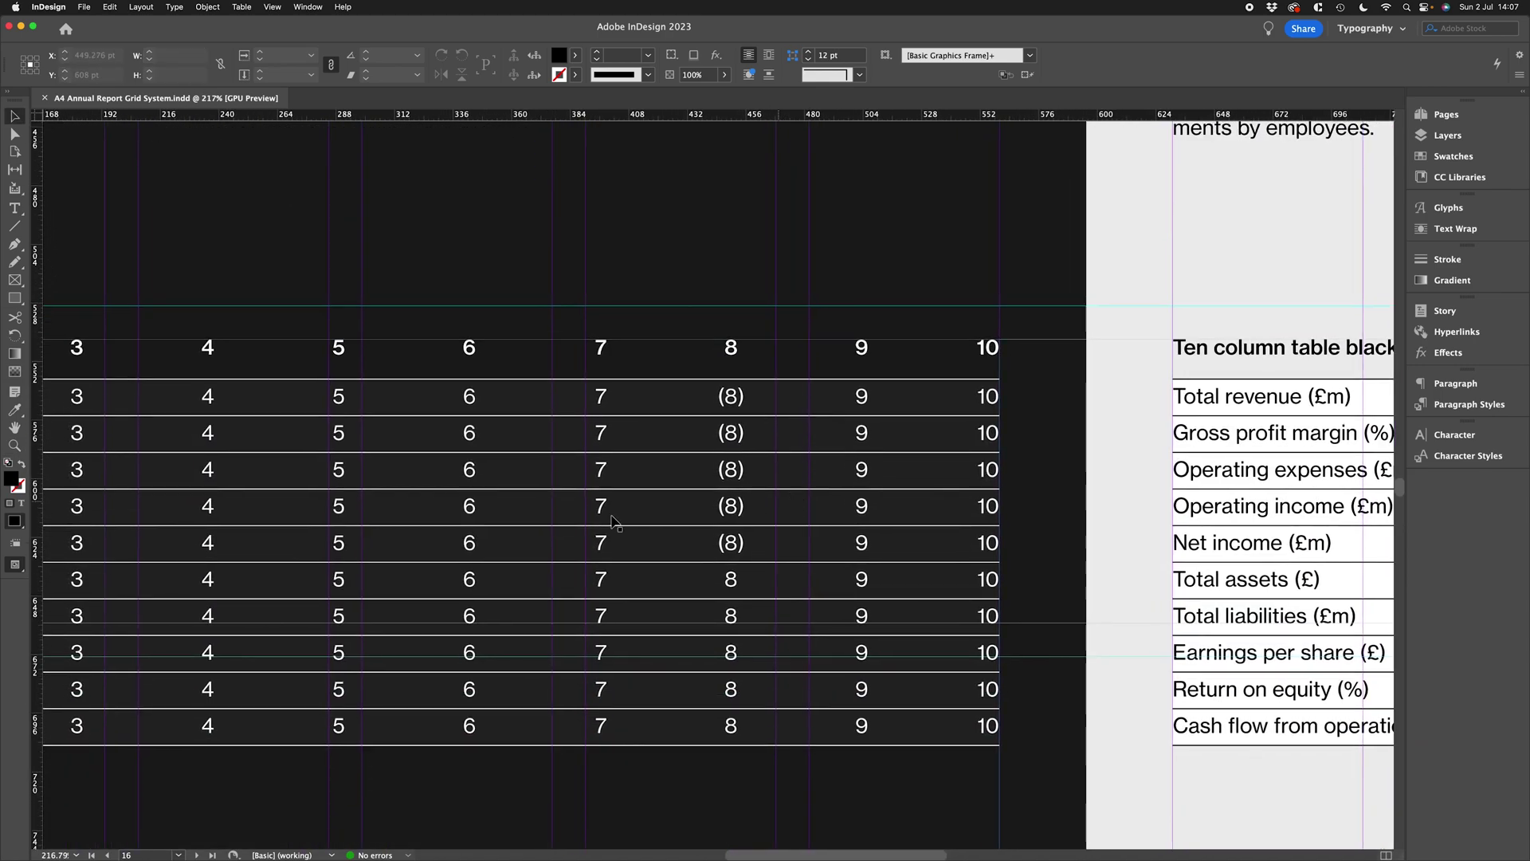
left_click_drag(35, 480, 738, 473)
key("Delete")
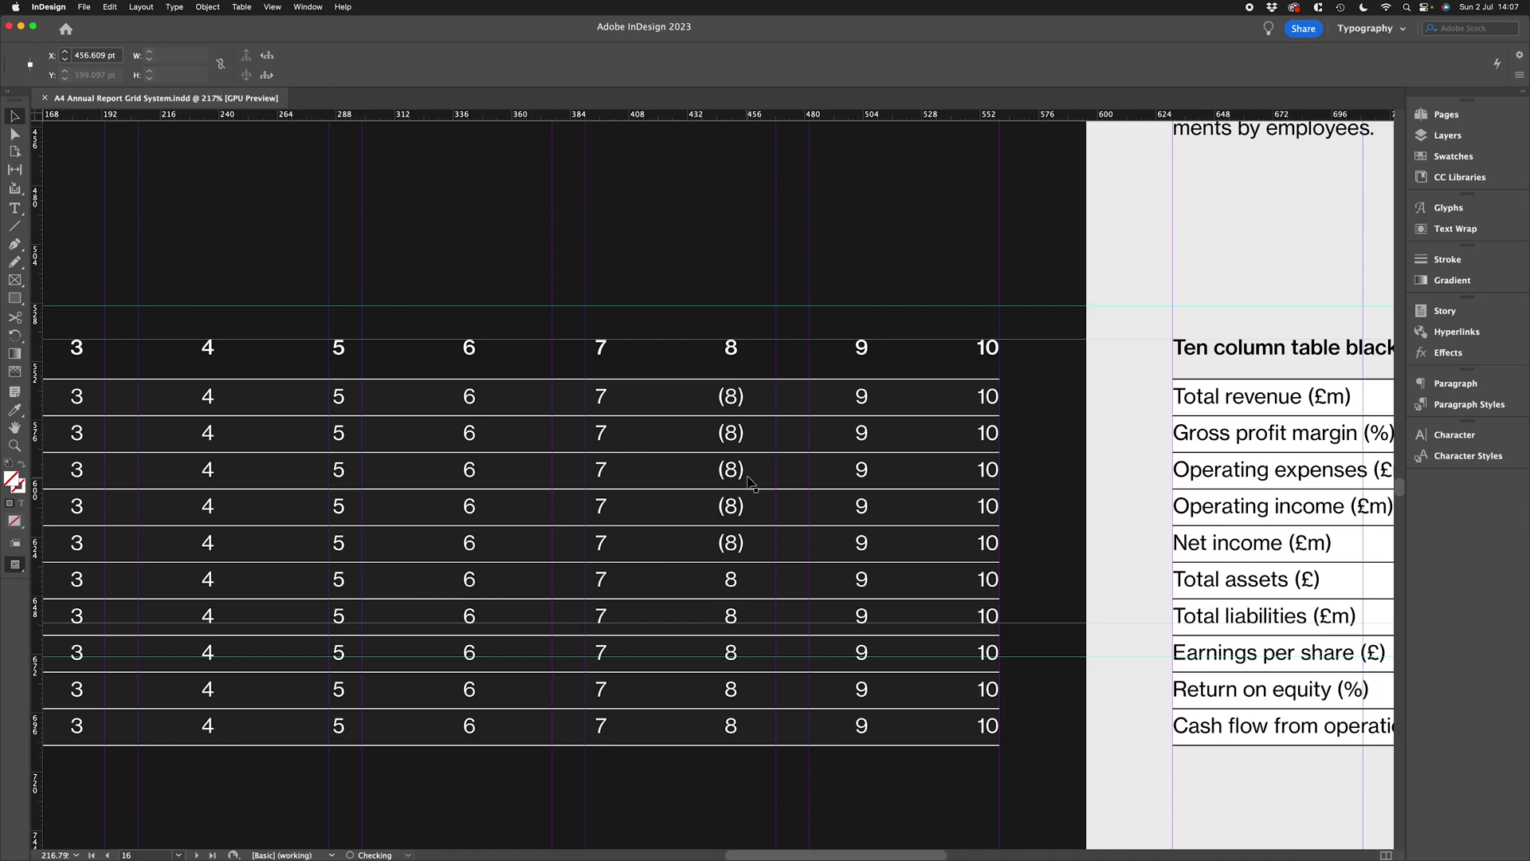
Step: Zoom and pan across the spread to close in on the black table
key("super+space")
left_click_drag(870, 445, 655, 492)
key("space")
left_click_drag(1053, 344, 861, 352)
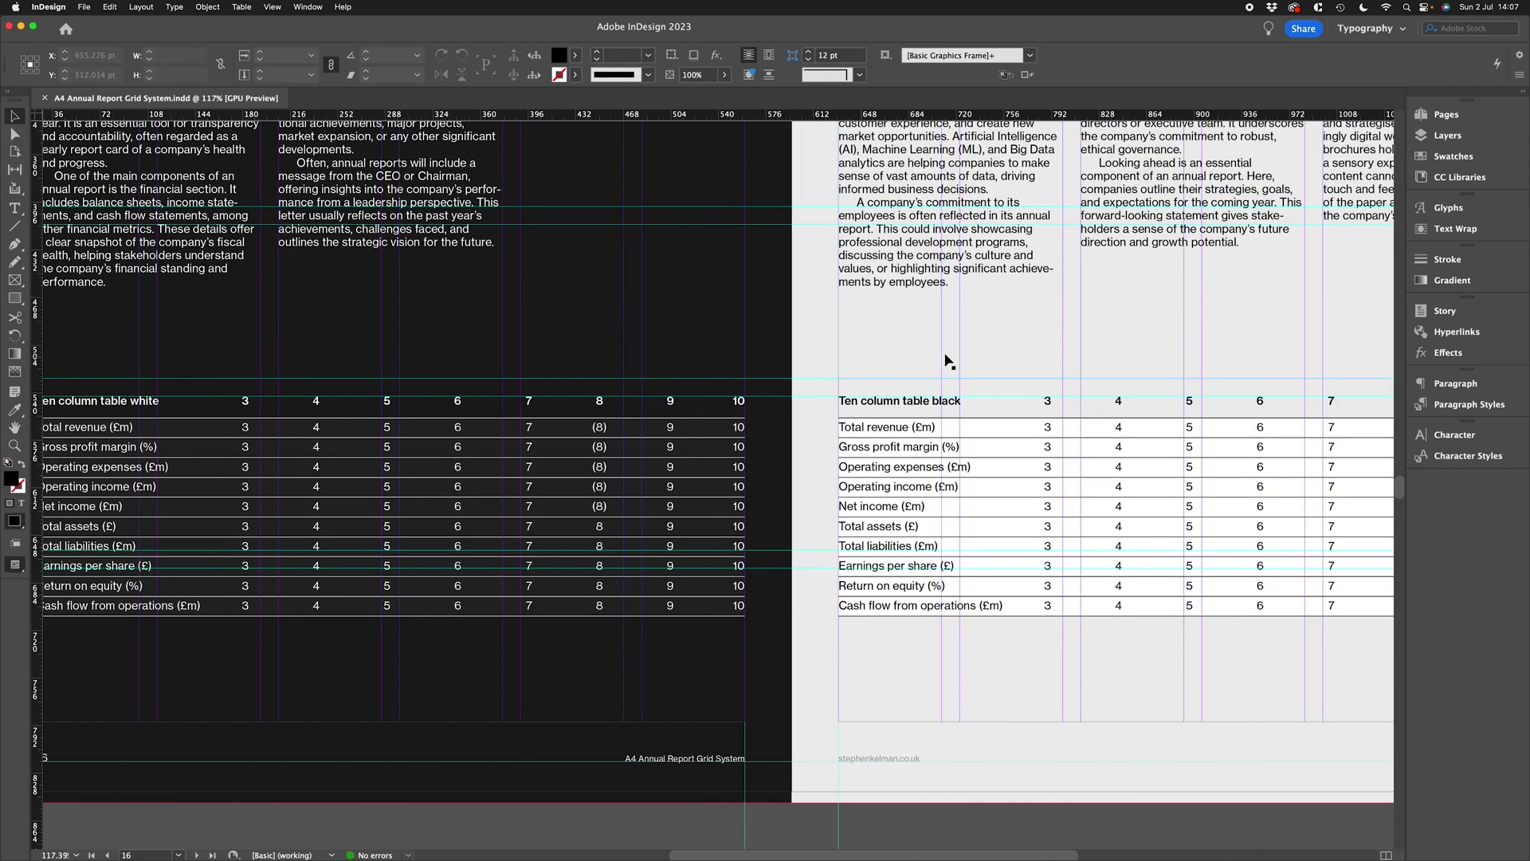
key("super+space")
left_click_drag(1012, 360, 891, 380)
scroll(692, 454, "right", 2)
scroll(692, 454, "up", 2)
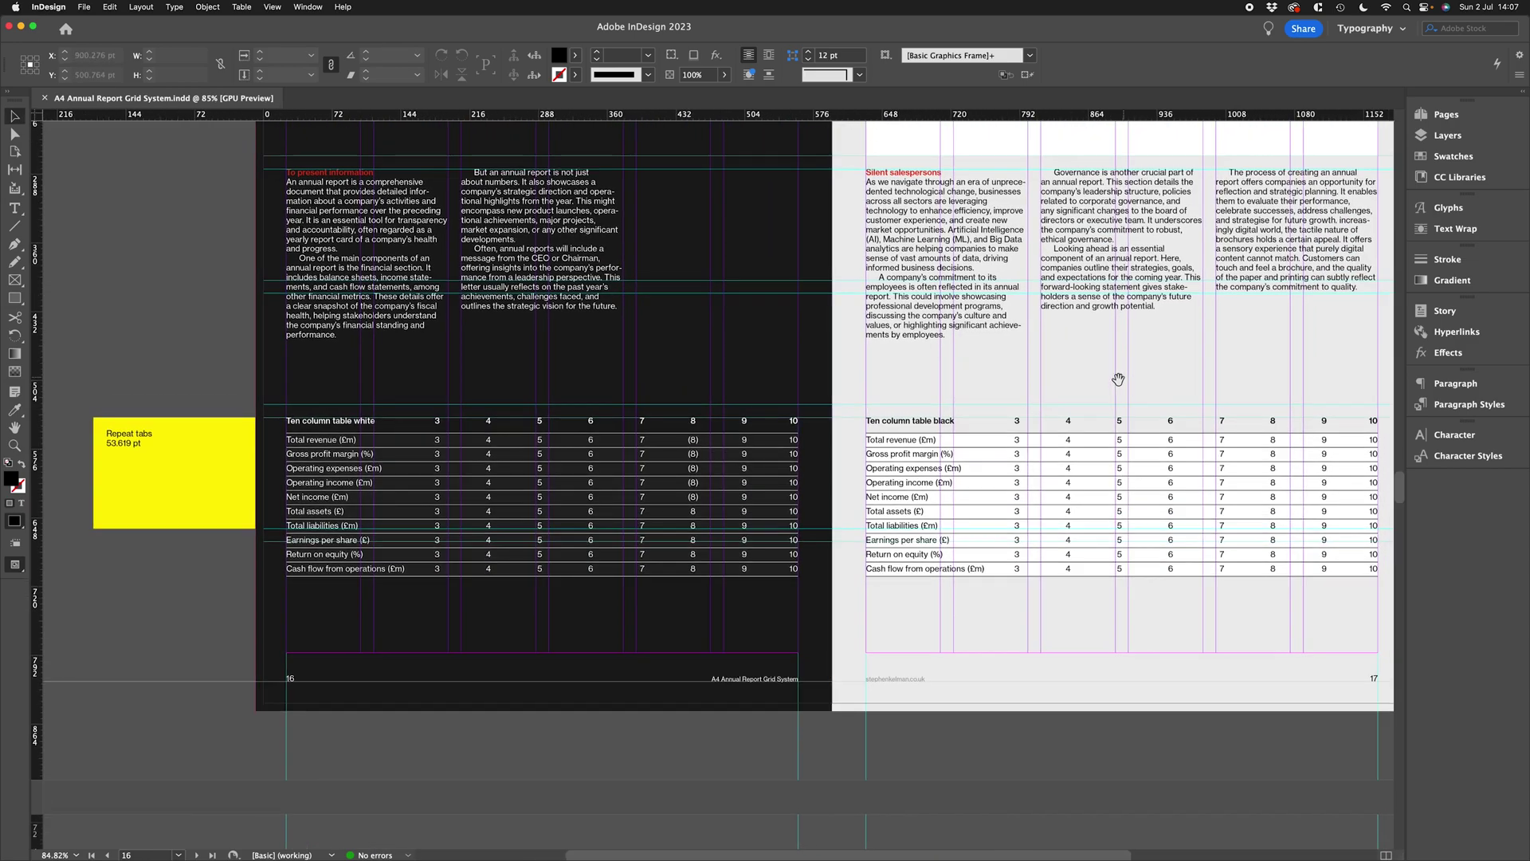
left_click_drag(1281, 376, 994, 438)
key("super+space")
left_click_drag(1105, 522, 1187, 389)
key("t")
left_click(1056, 344)
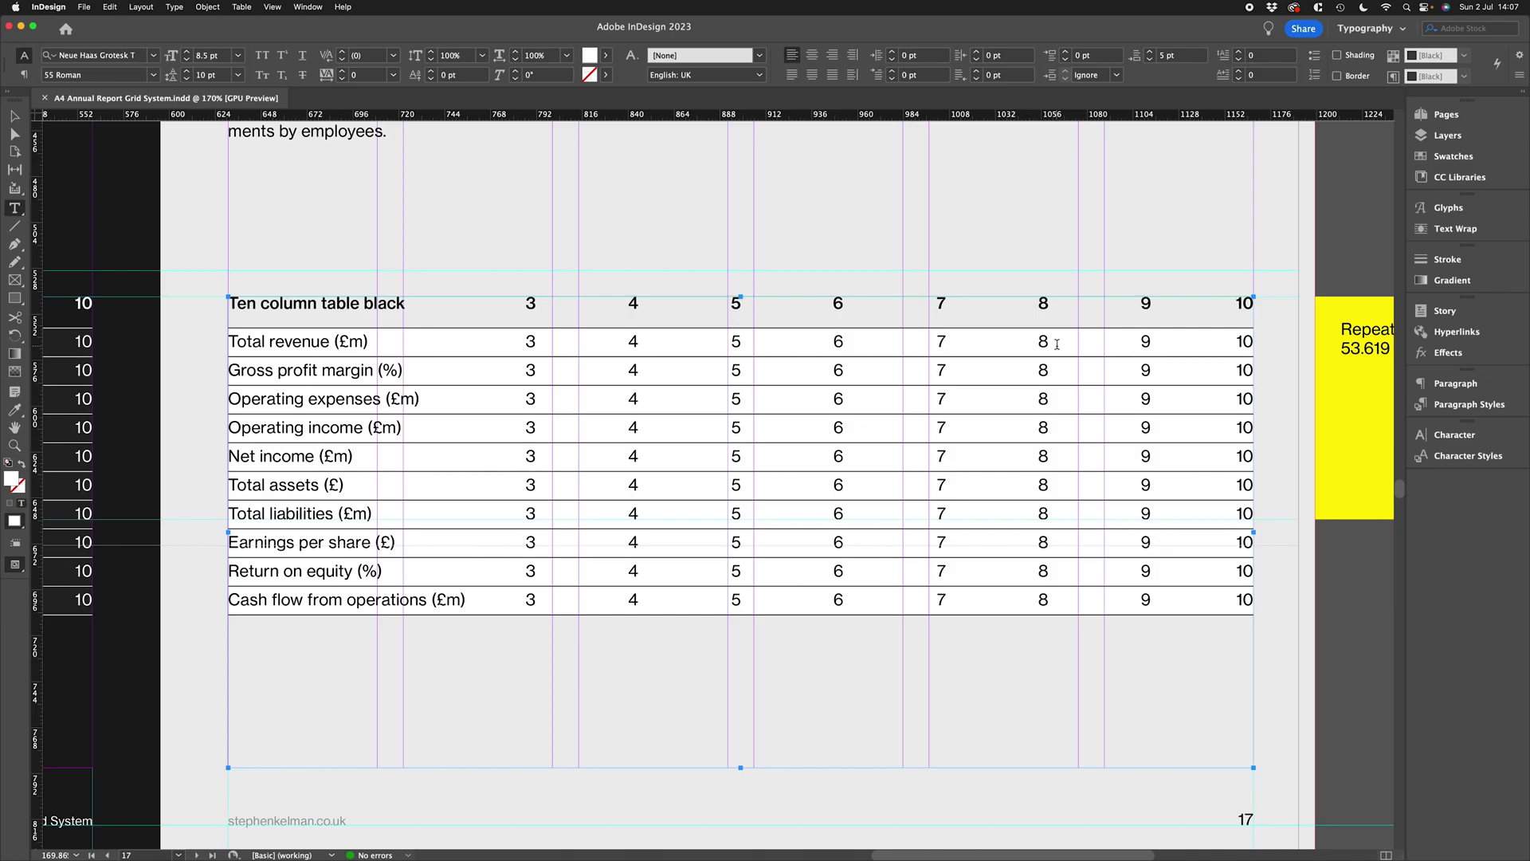
type(")")
key("Left")
key("Left")
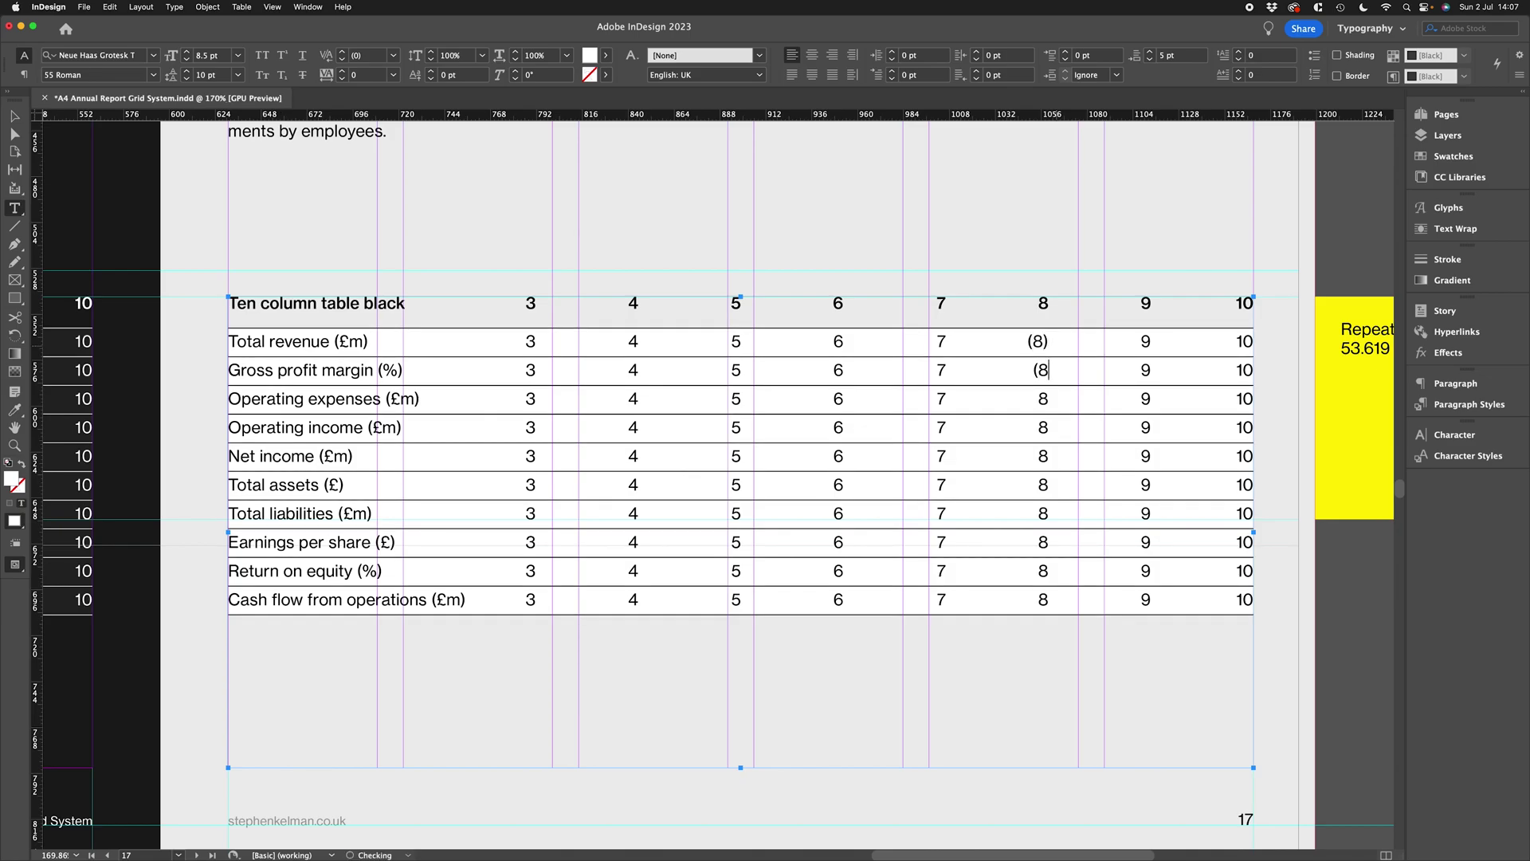
type(")")
left_click(15, 117)
left_click(1335, 252)
key("w")
key("w")
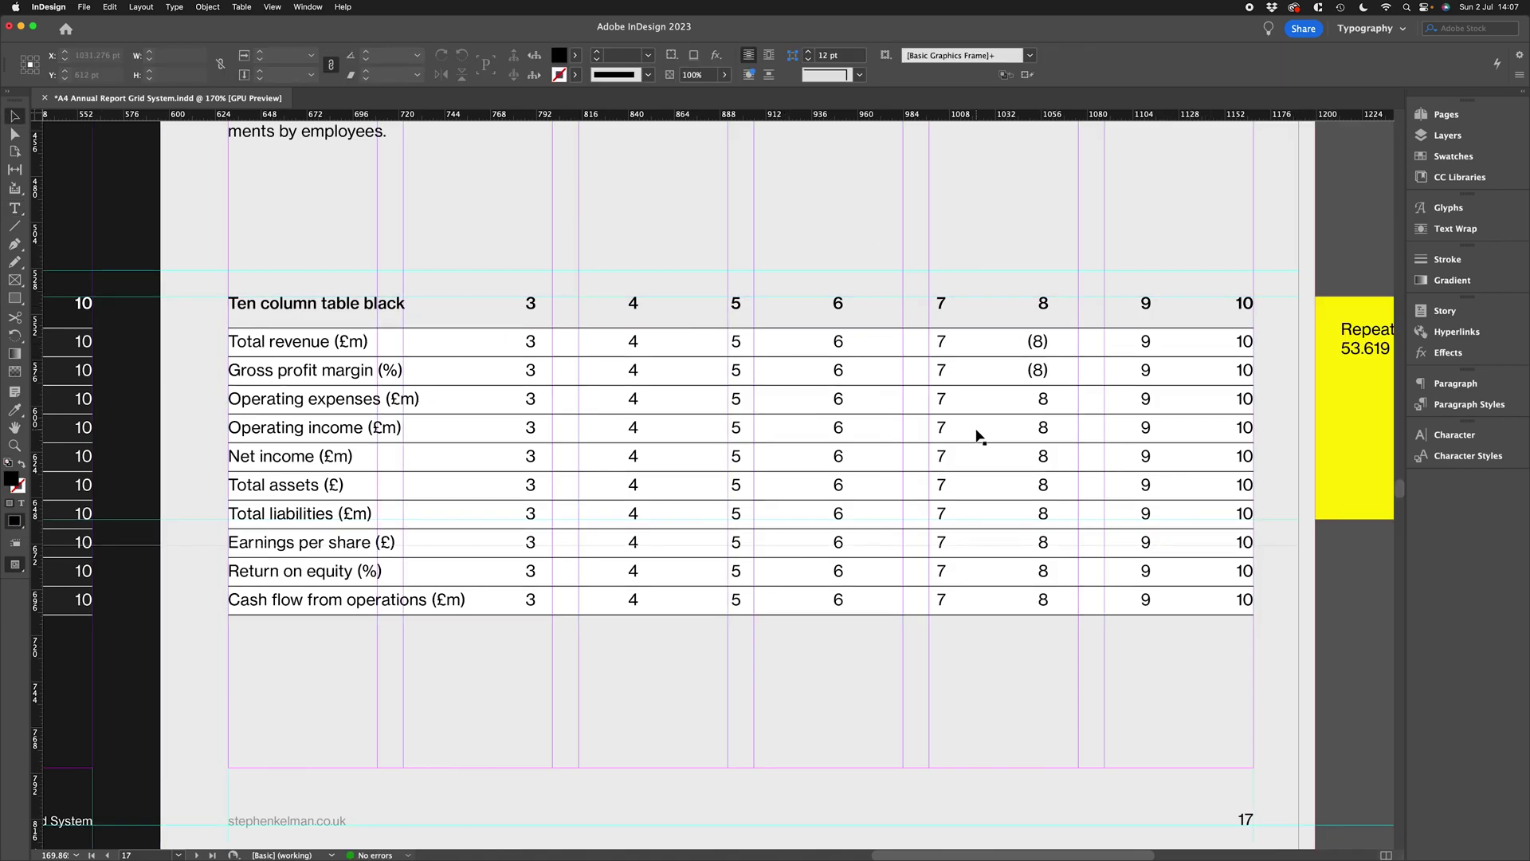
left_click_drag(39, 490, 1049, 428)
key("BackSpace")
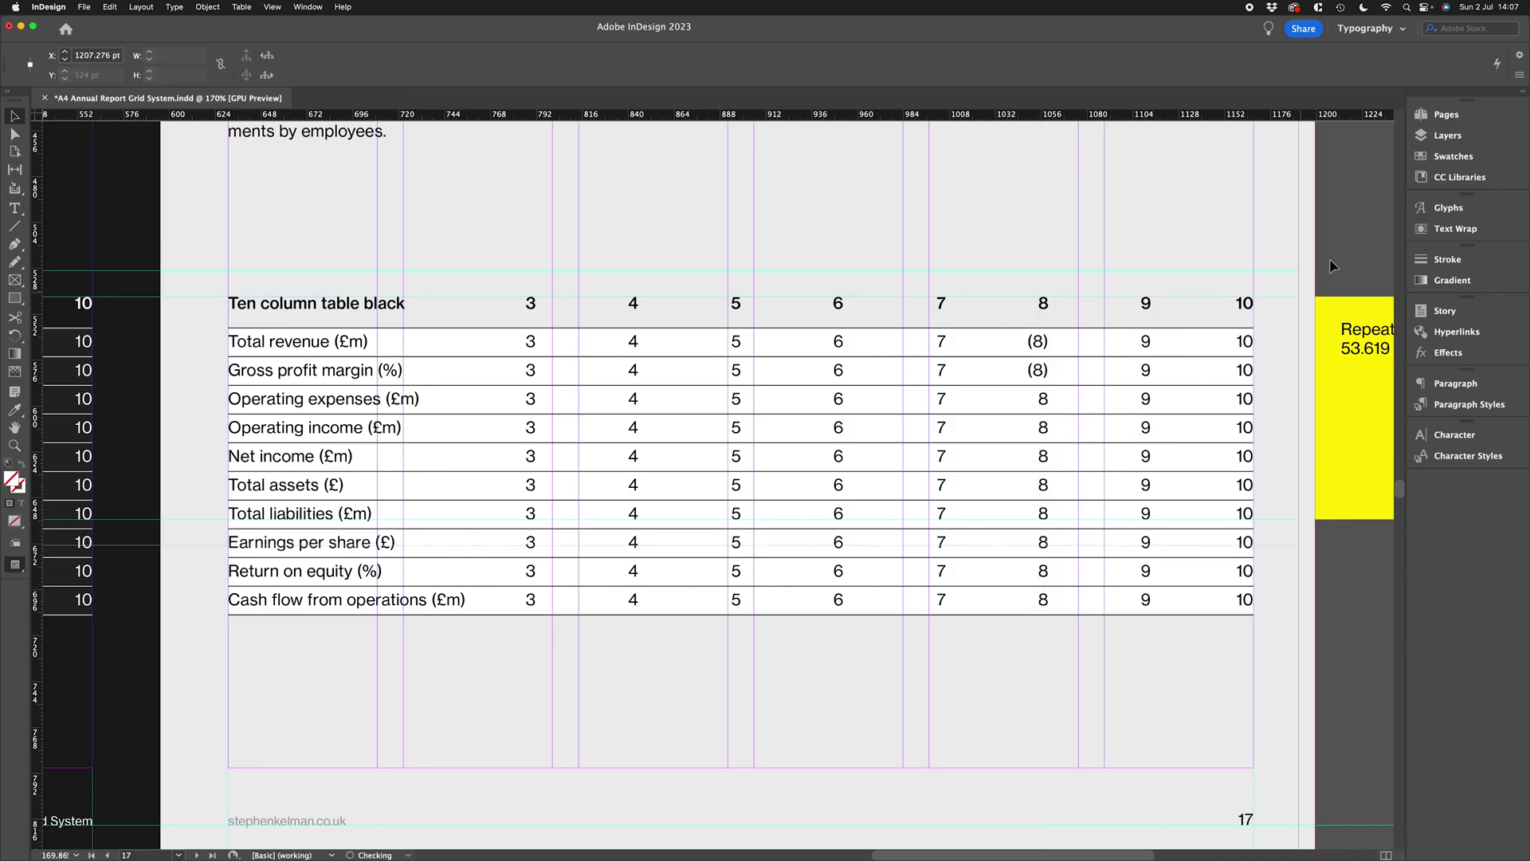
key("z")
left_click(1175, 346, "alt")
left_click(1172, 347, "alt")
key("super+z")
key("super+z")
key("super+z")
key("super+z")
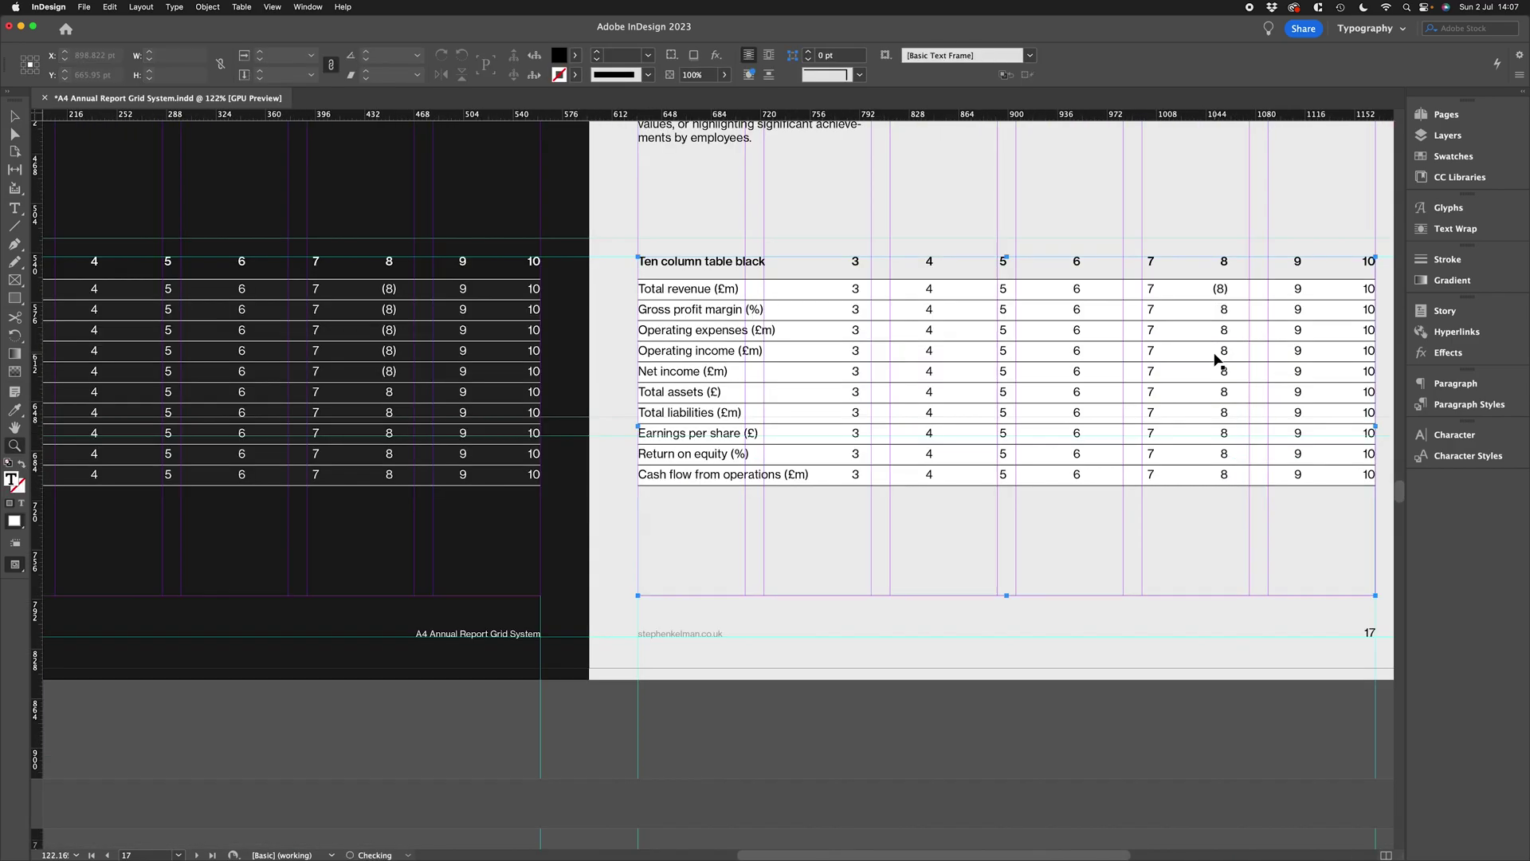
key("super+s")
key("v")
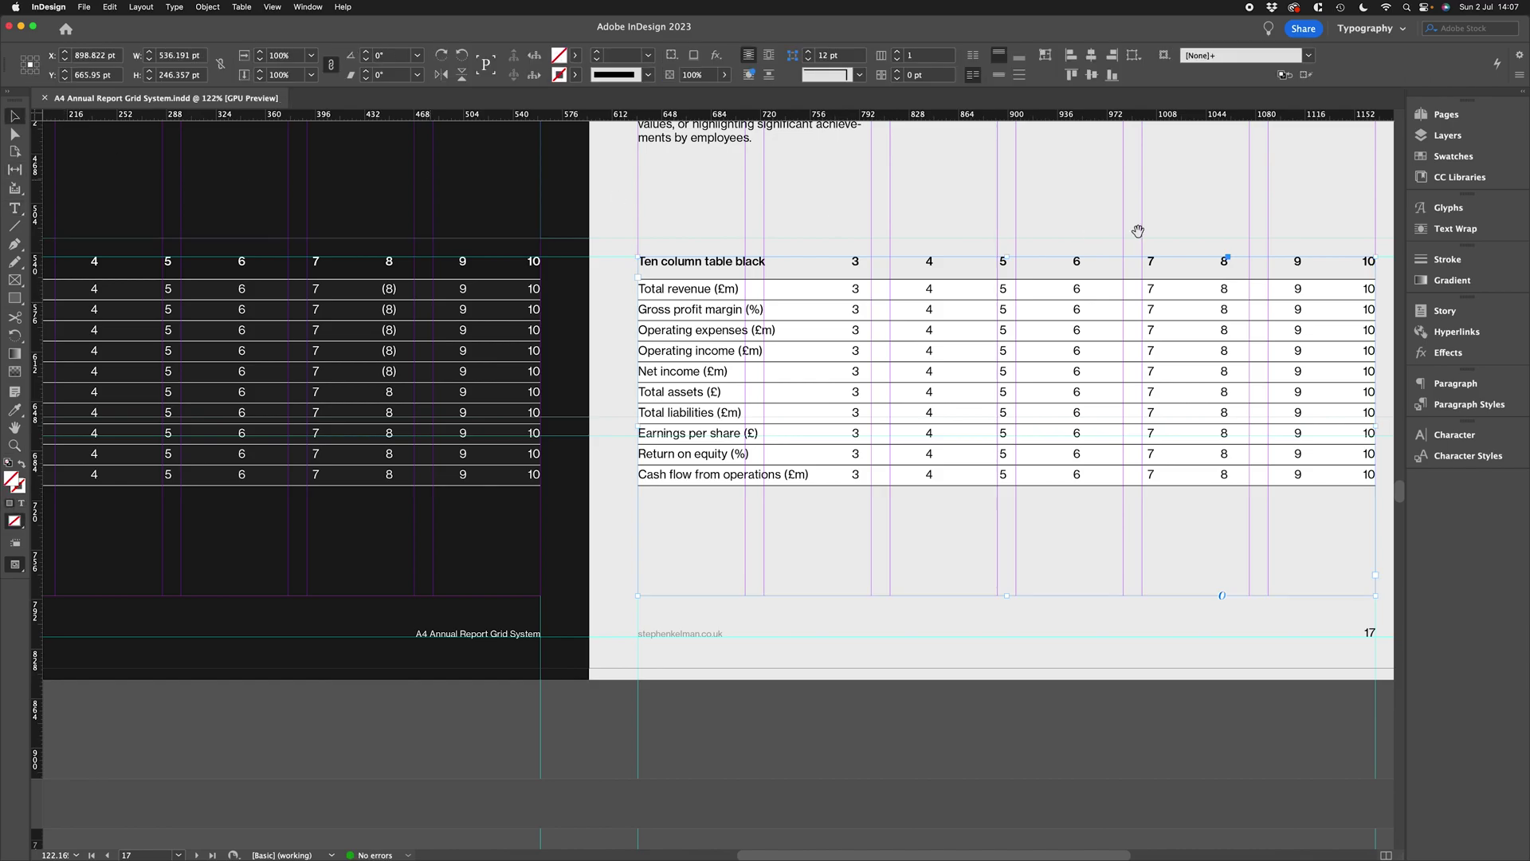
left_click_drag(1291, 231, 1208, 270)
key("z")
left_click(1195, 275, "alt")
left_click_drag(1127, 295, 988, 436)
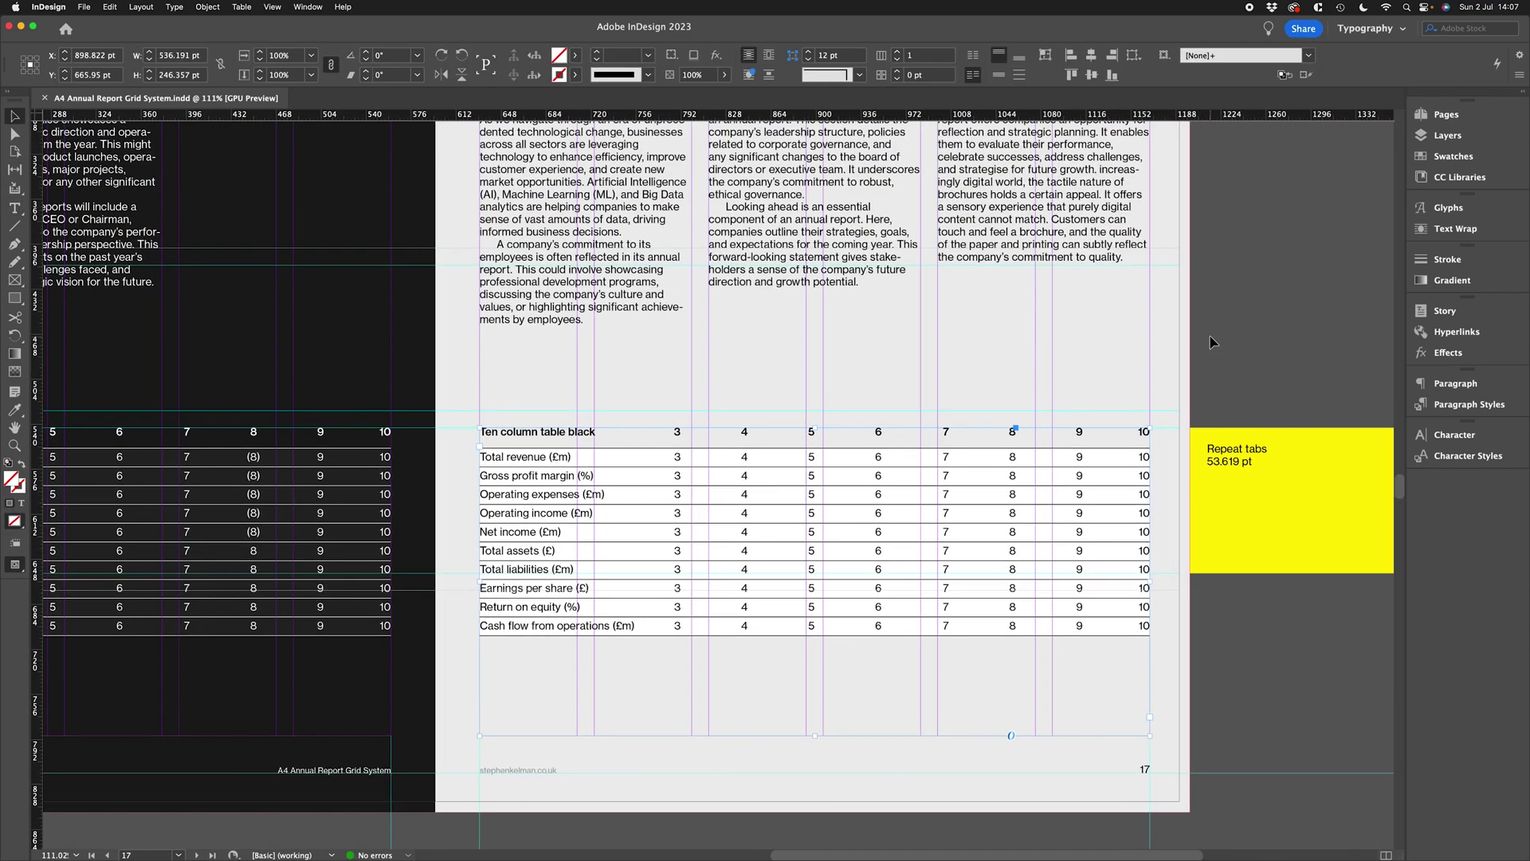
Step: Select the 53.619 value in the yellow note
double_click(1240, 490)
double_click(1223, 462)
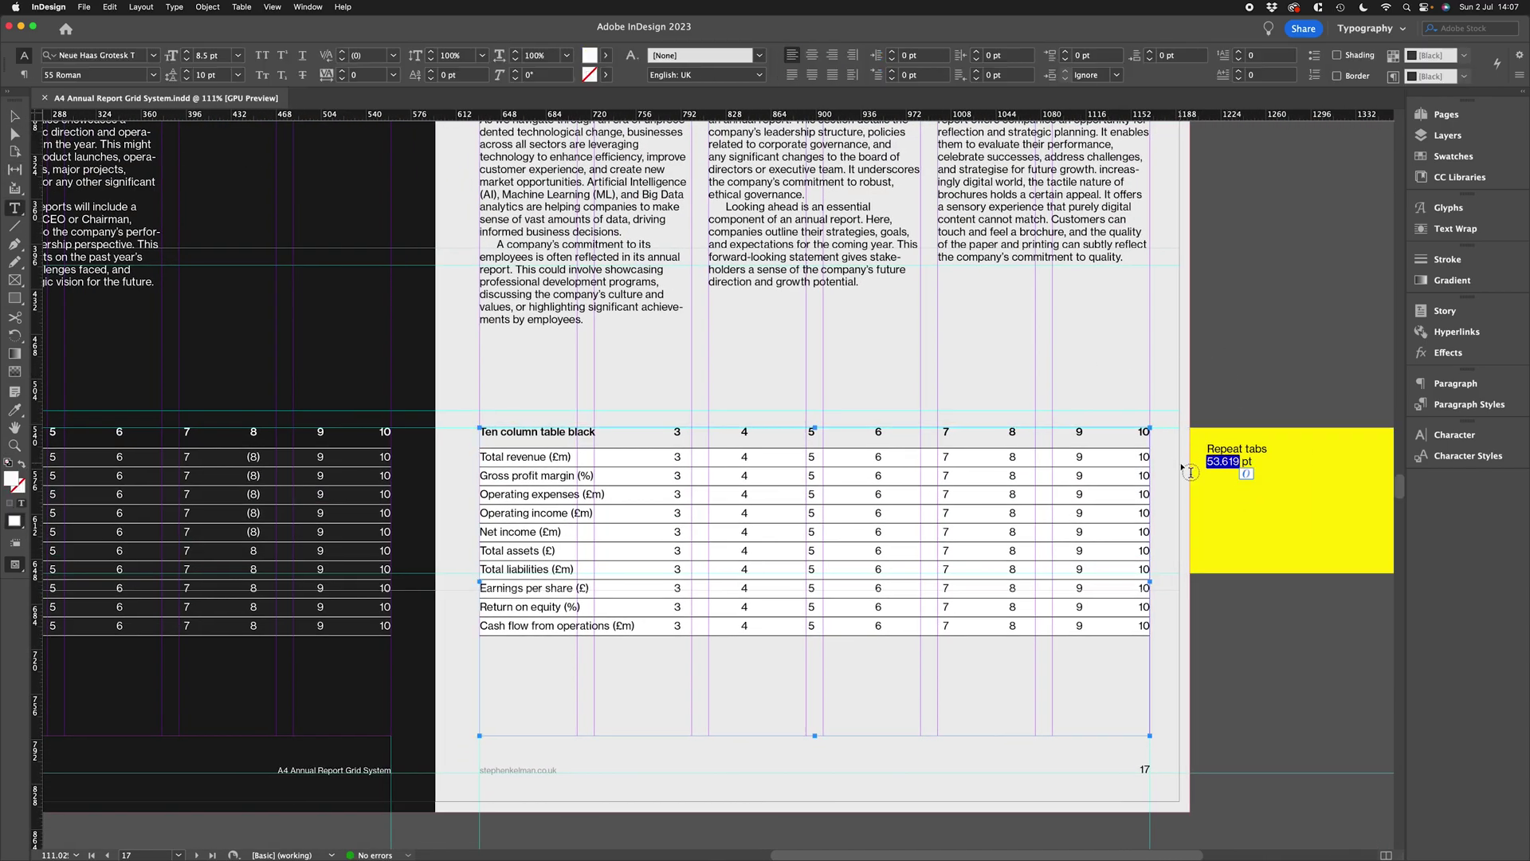
key("Escape")
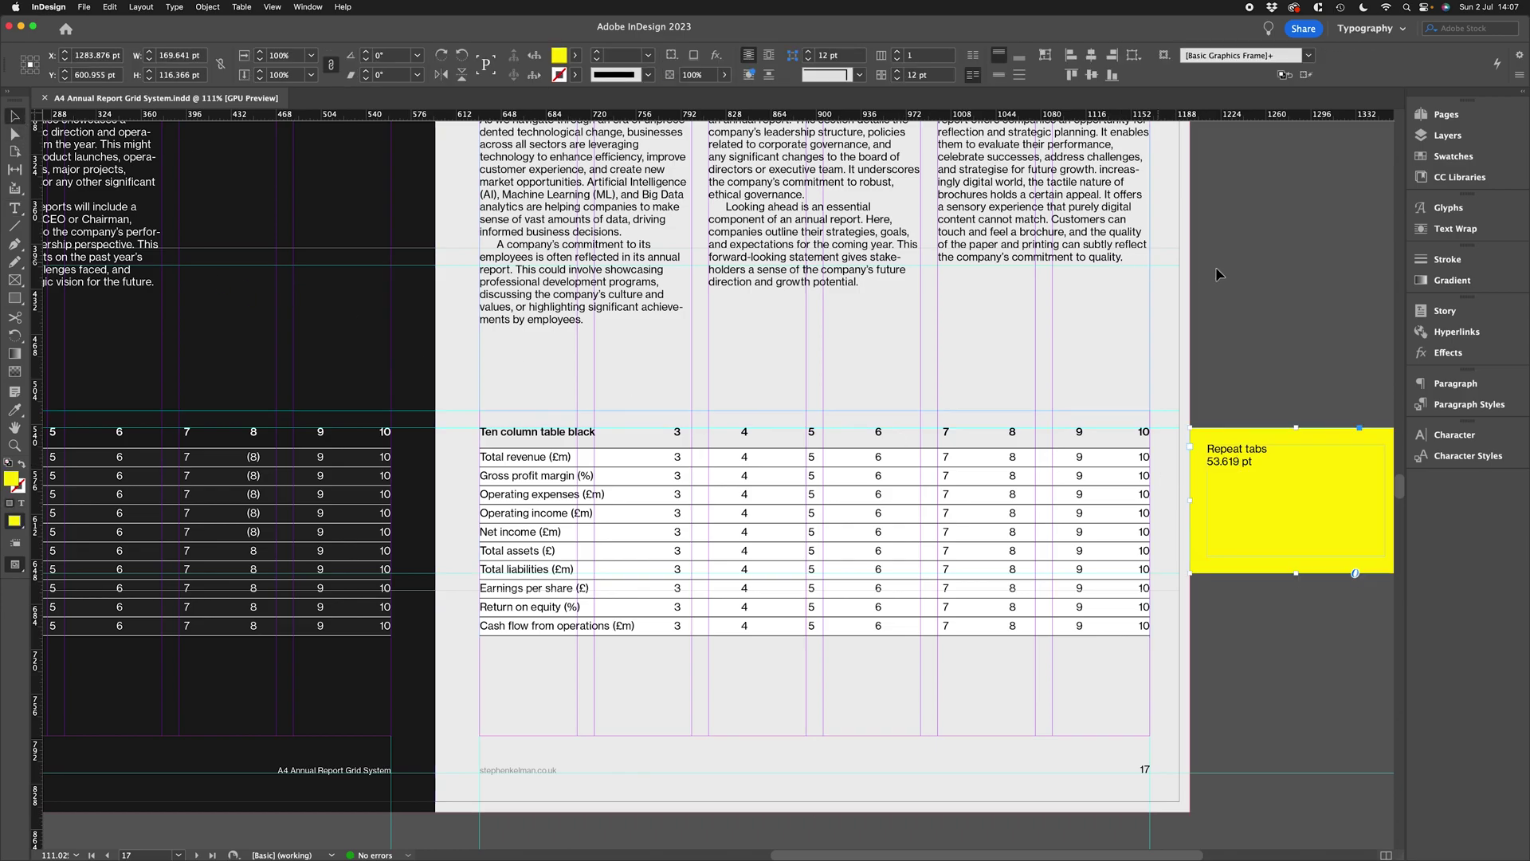
Step: Select all the black table's text and open its tab settings
left_click(1047, 497)
double_click(932, 497)
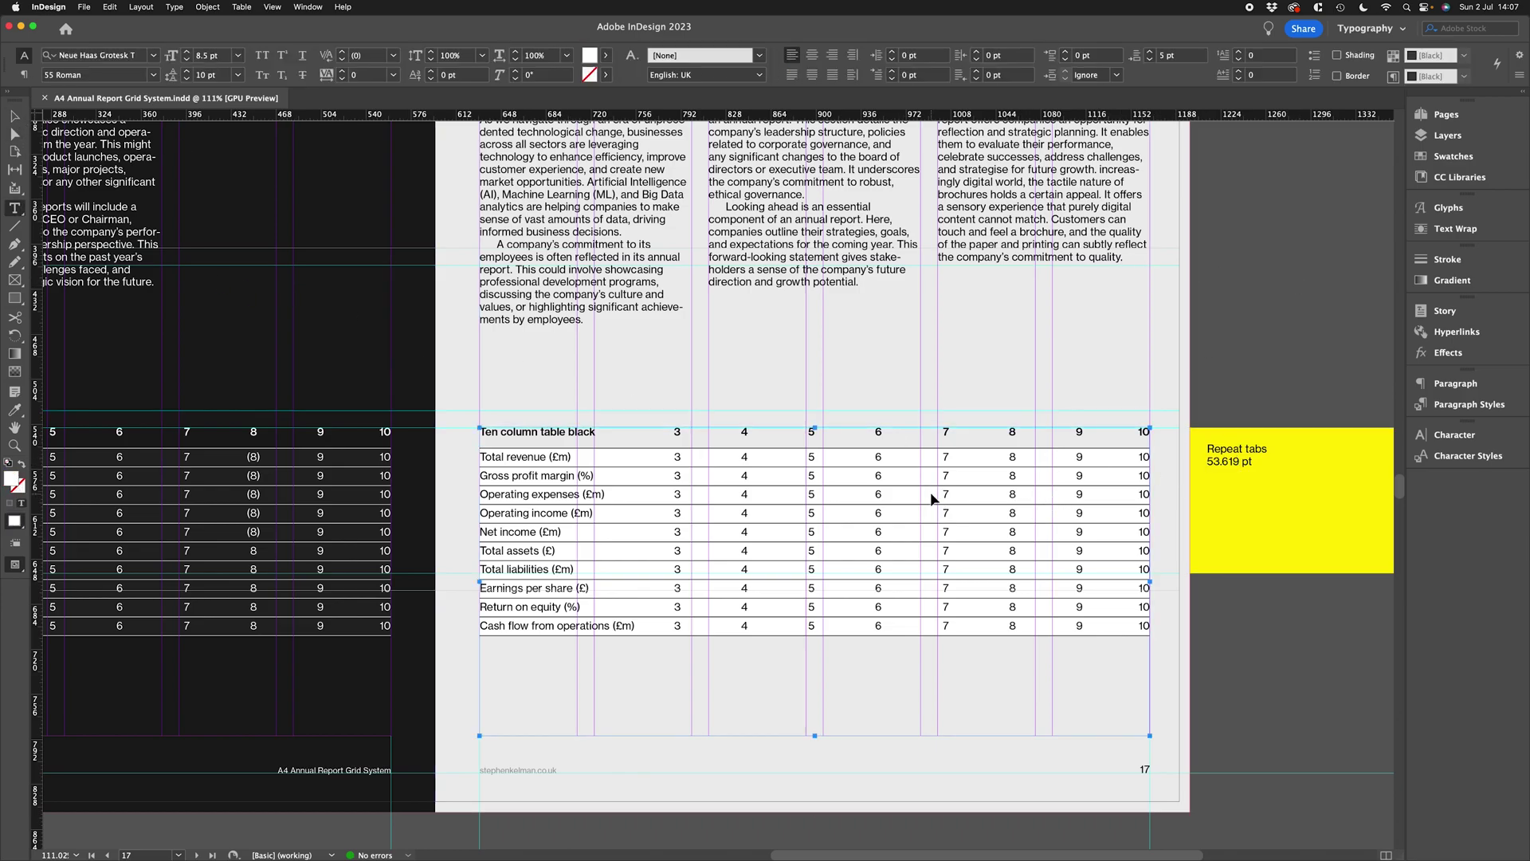
key("super+a")
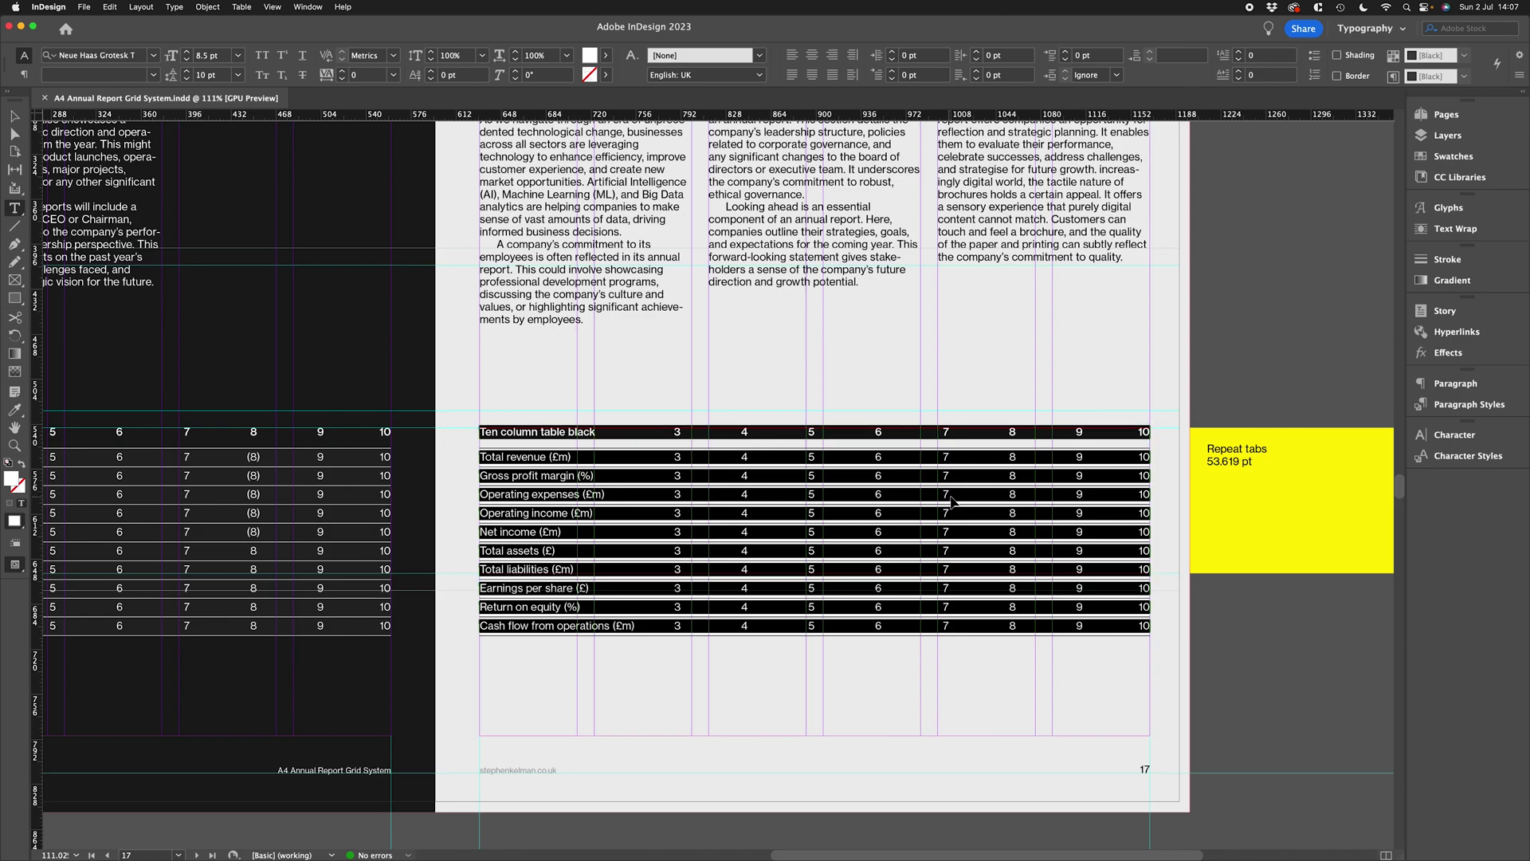
key("super+shift+t")
left_click(174, 6)
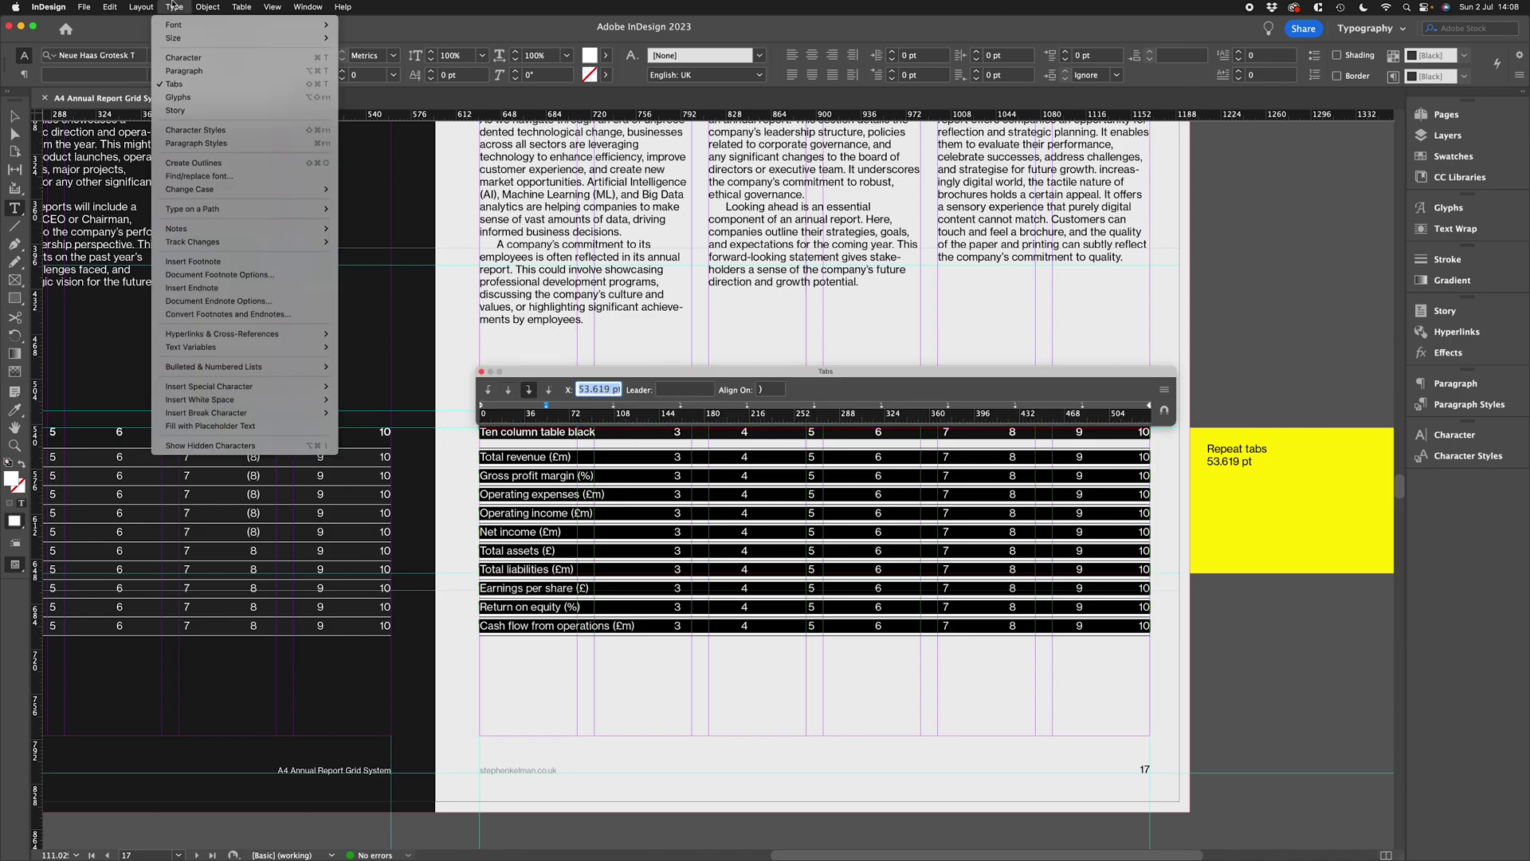
left_click(1127, 386)
Step: Clear all tab stops and add one at 53.619 pt aligned on a ')' closing bracket
left_click(1164, 388)
left_click(1180, 393)
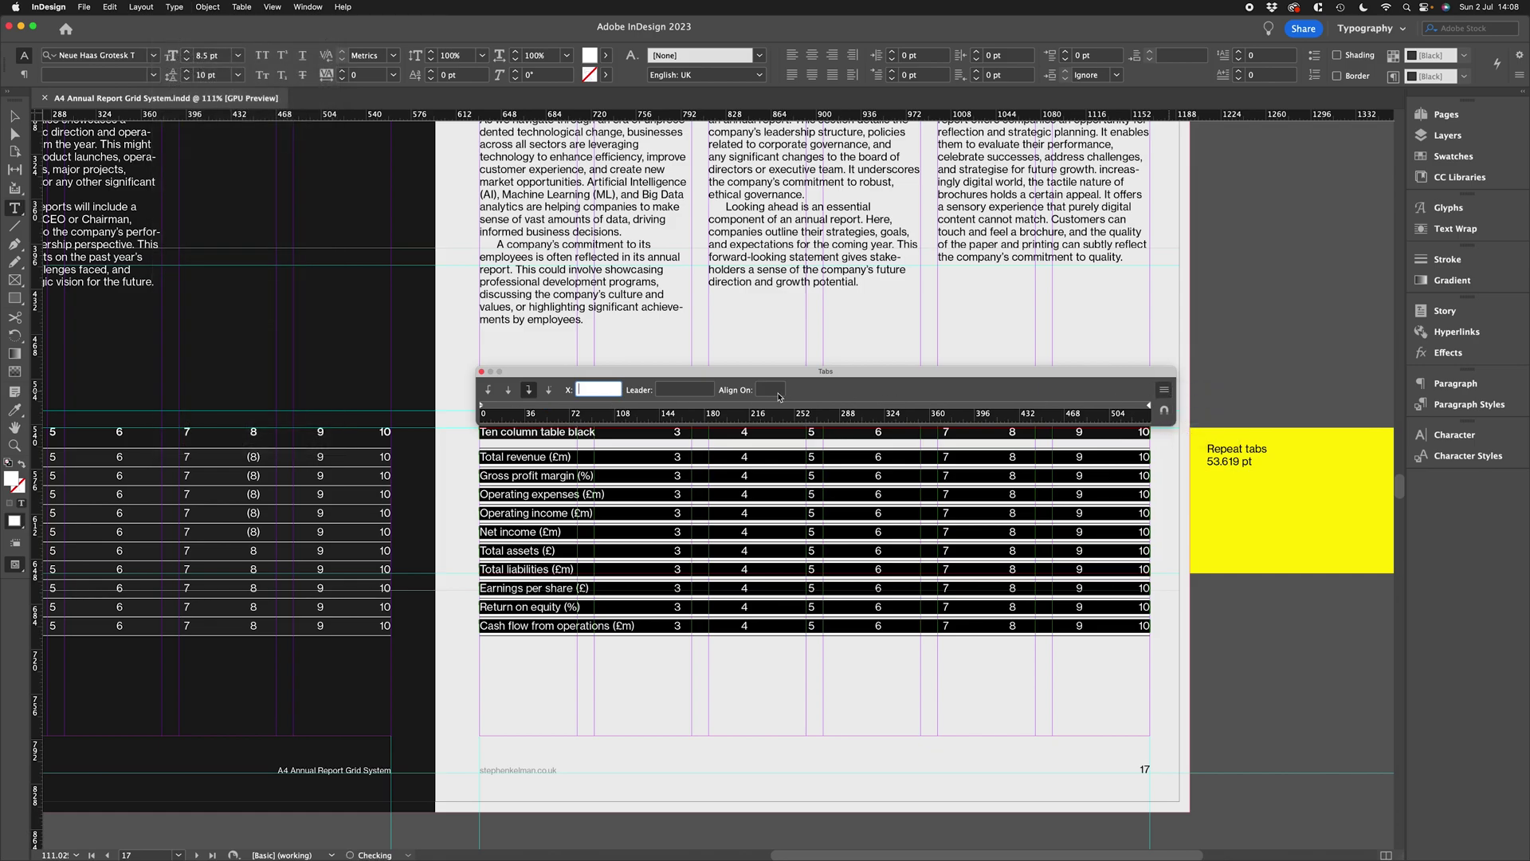
left_click(548, 390)
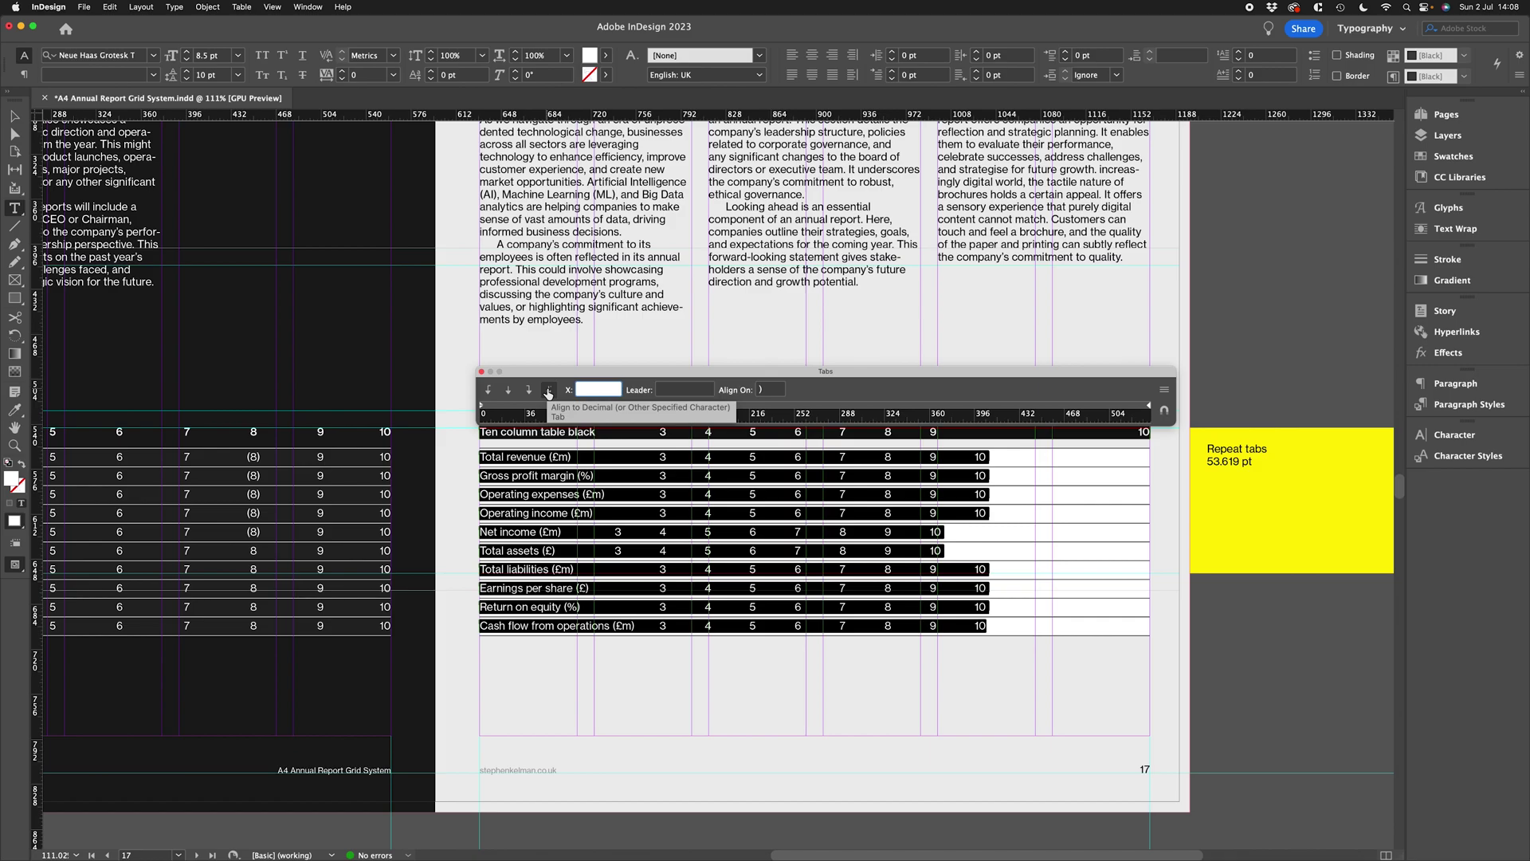
left_click(551, 405)
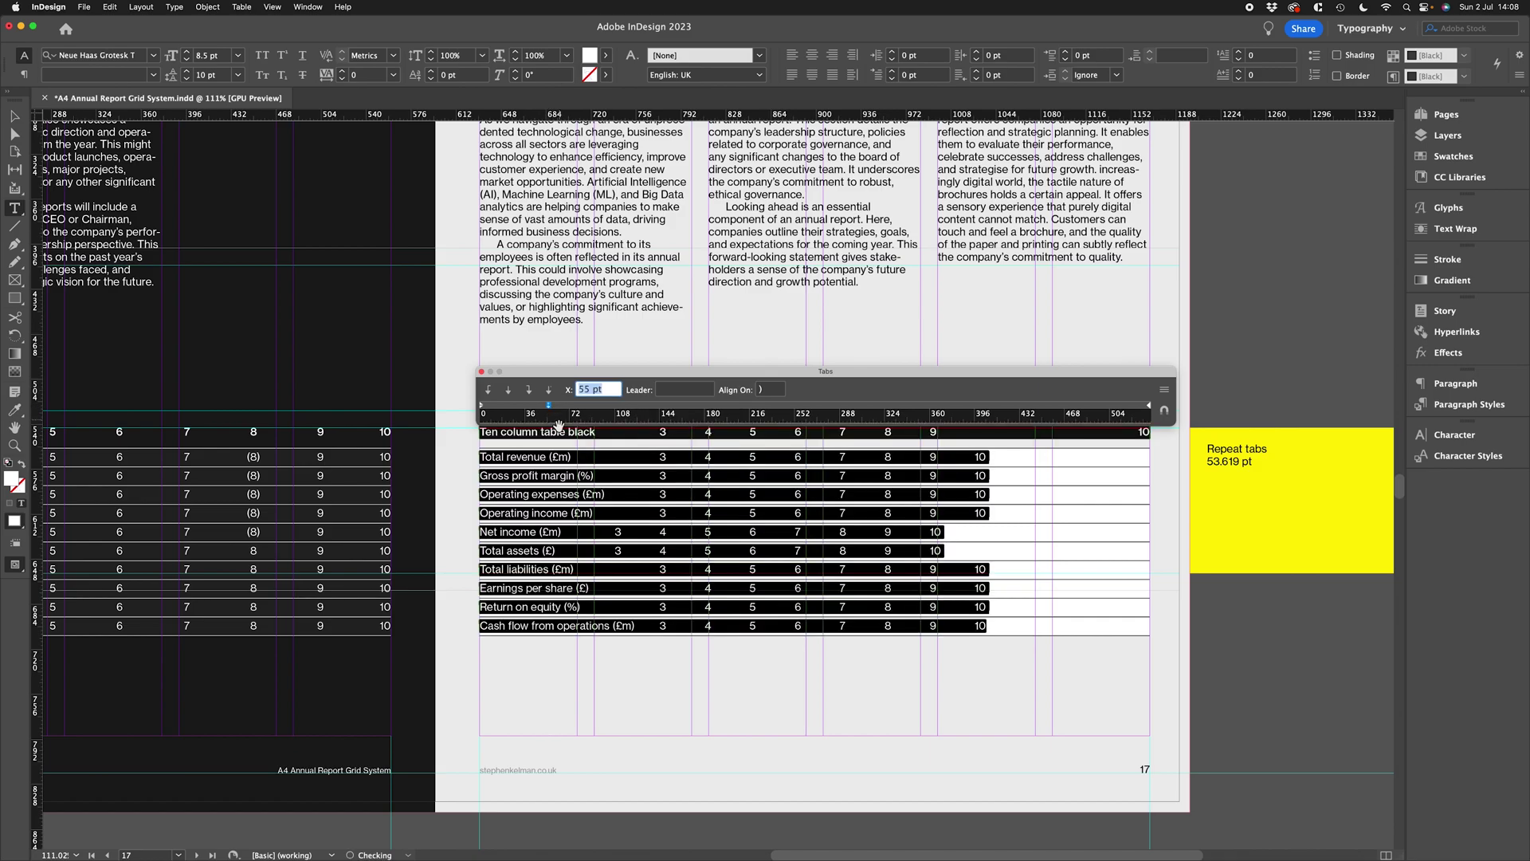
type("53.619")
key("Tab")
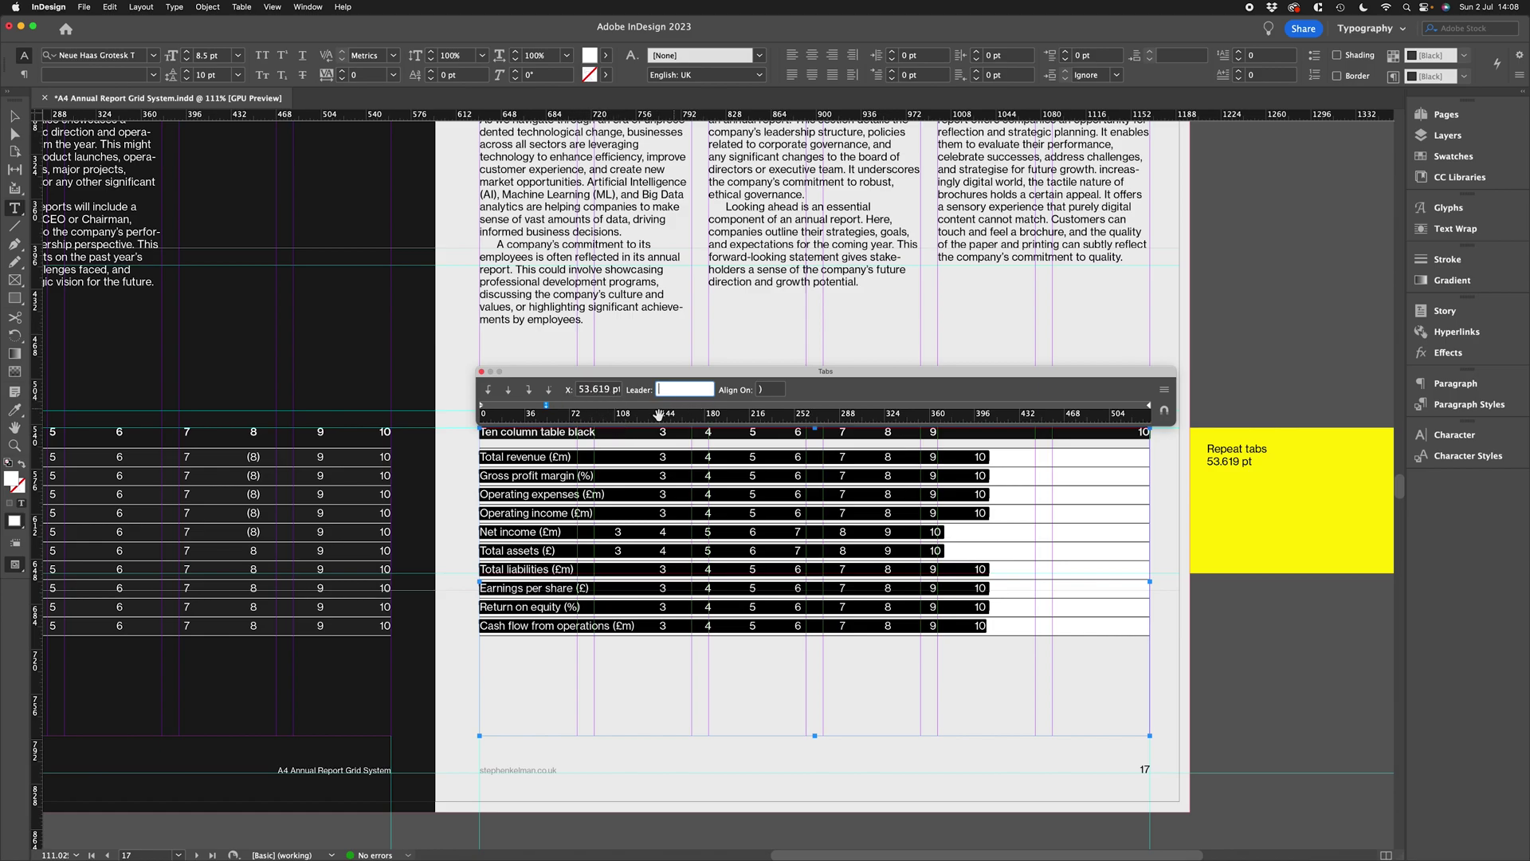
left_click(770, 390)
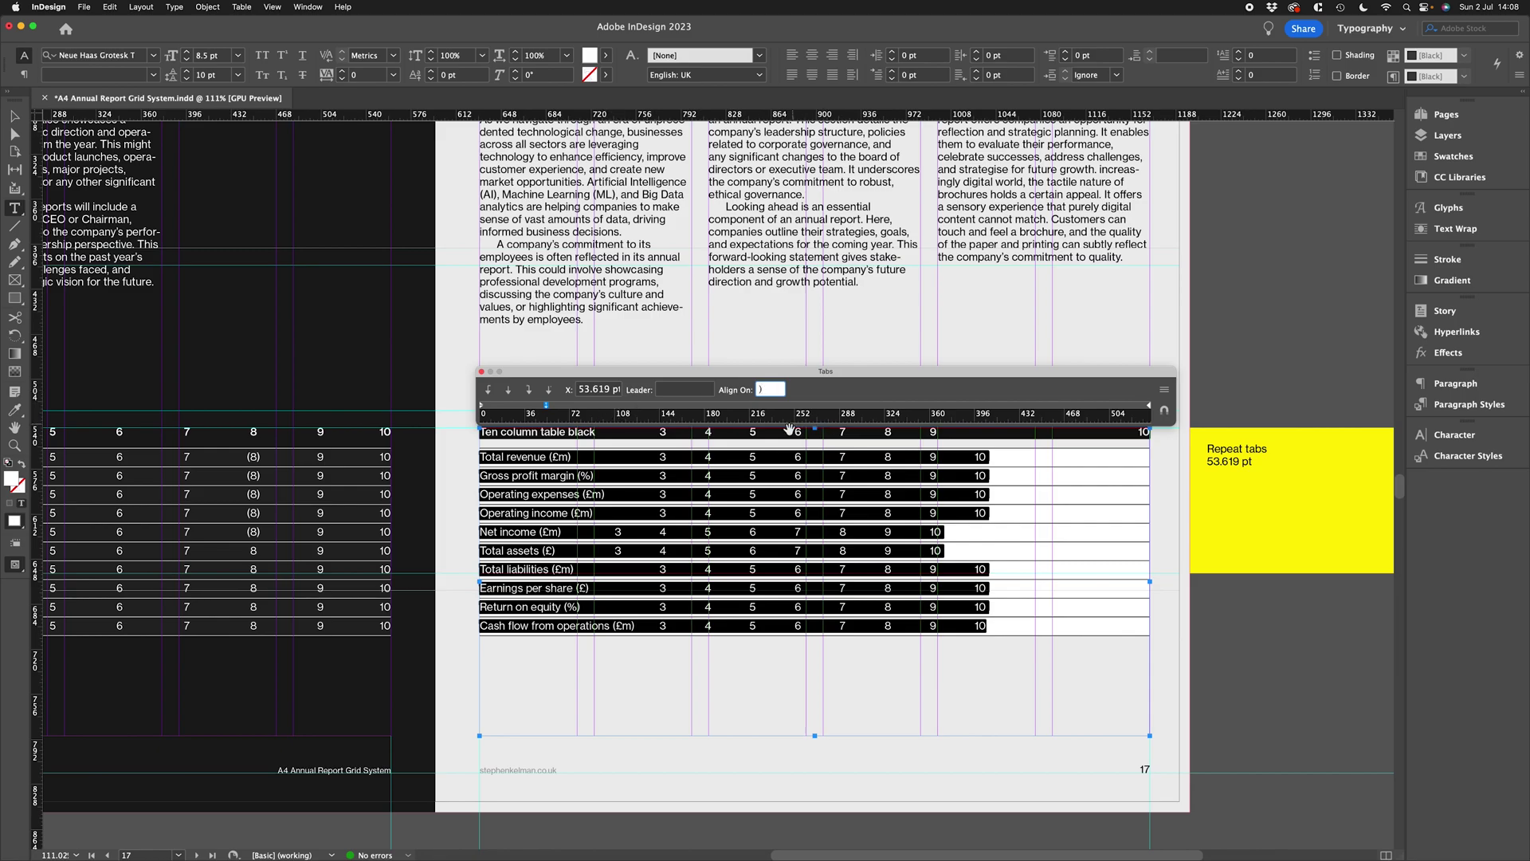
Step: Repeat the 53.619 pt bracket-aligned tab across the table width and close the Tabs panel
left_click(1164, 390)
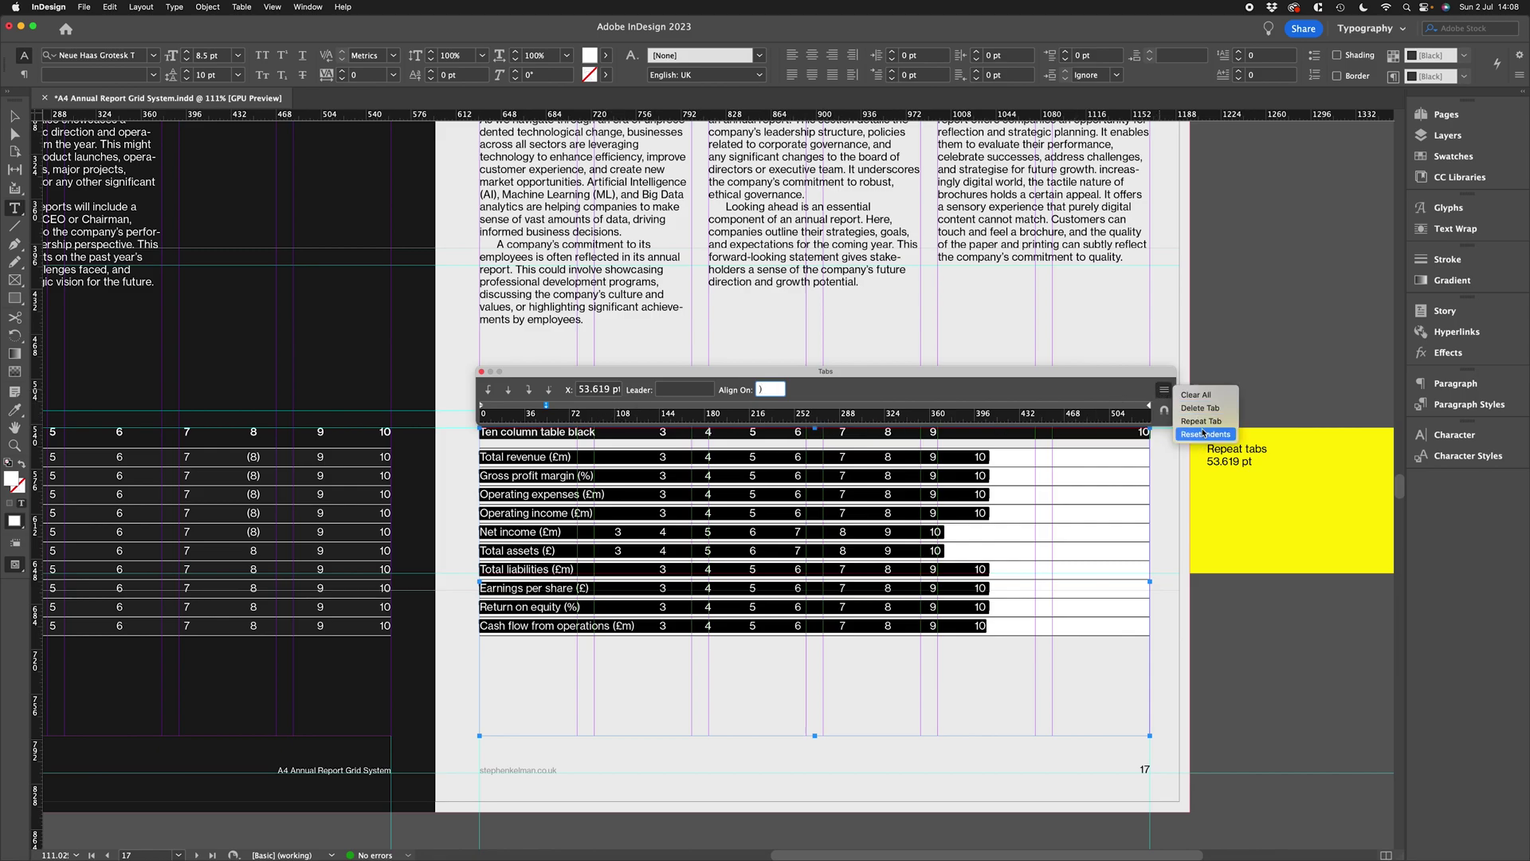
left_click(1201, 421)
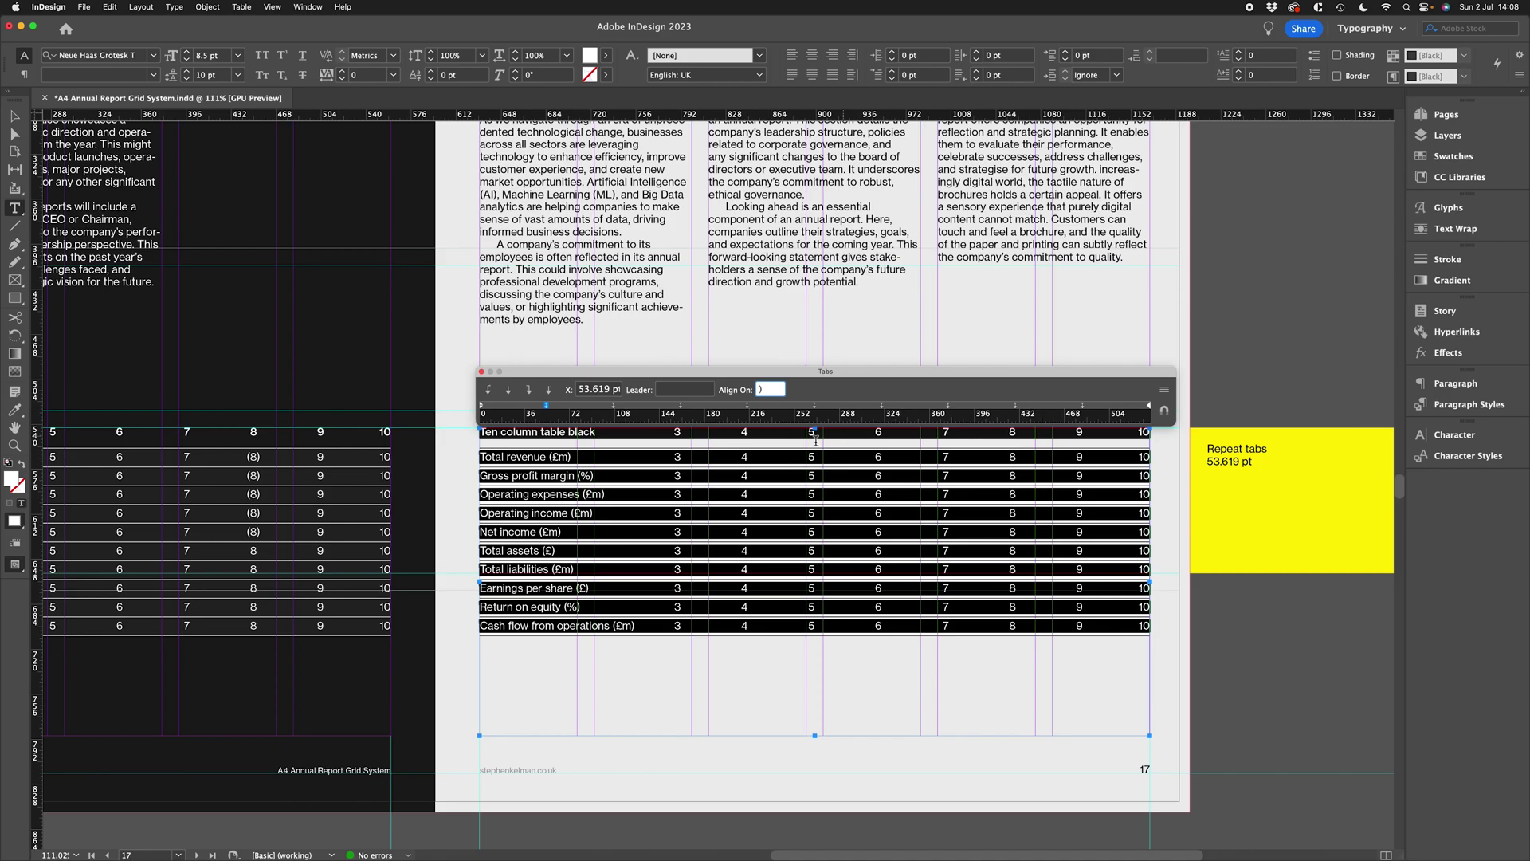
left_click(15, 117)
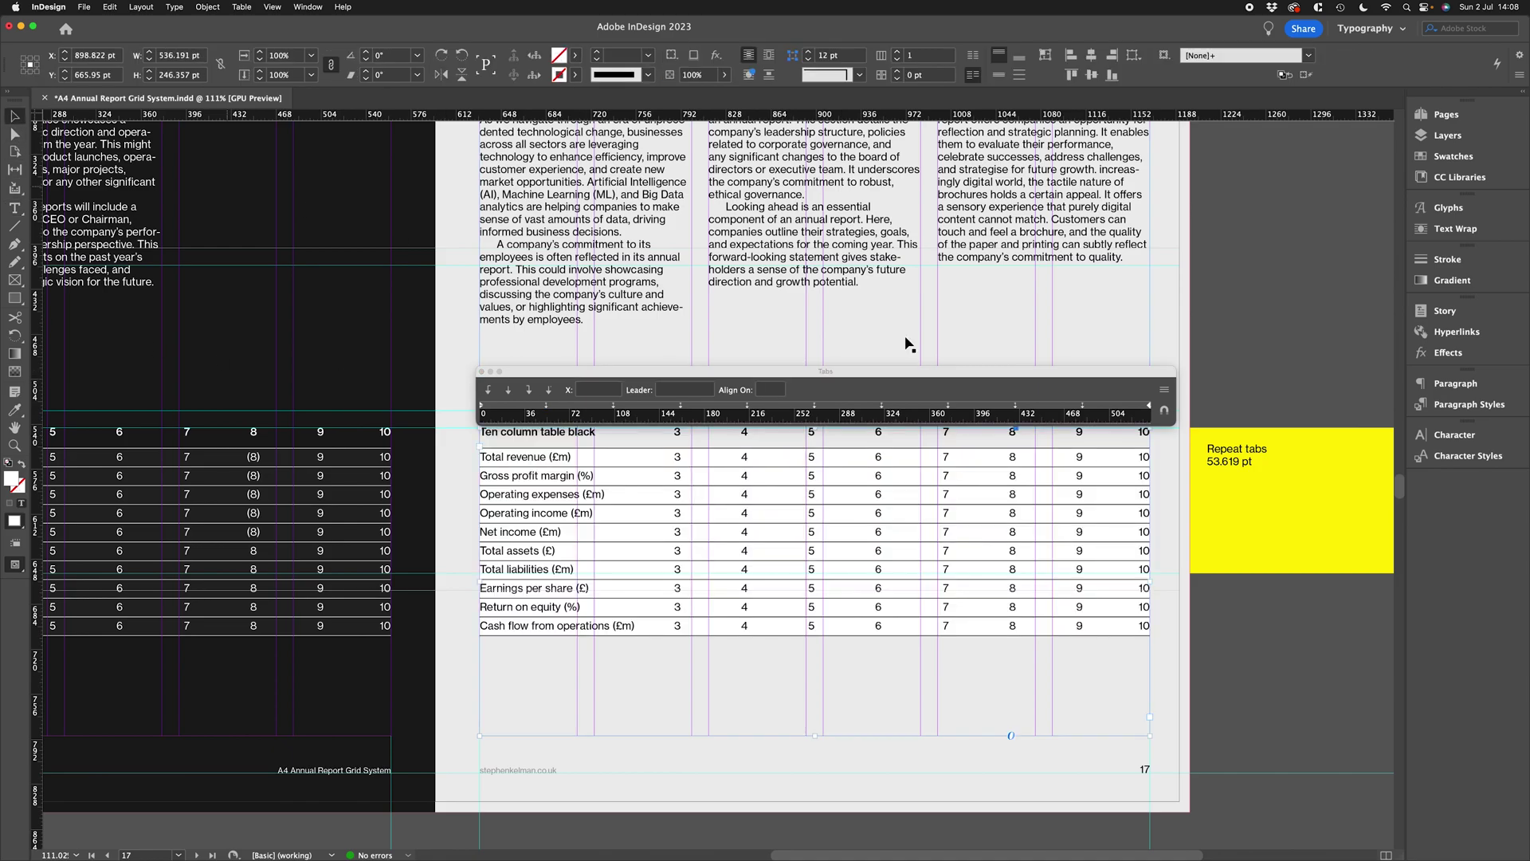
left_click(1235, 347)
left_click(481, 372)
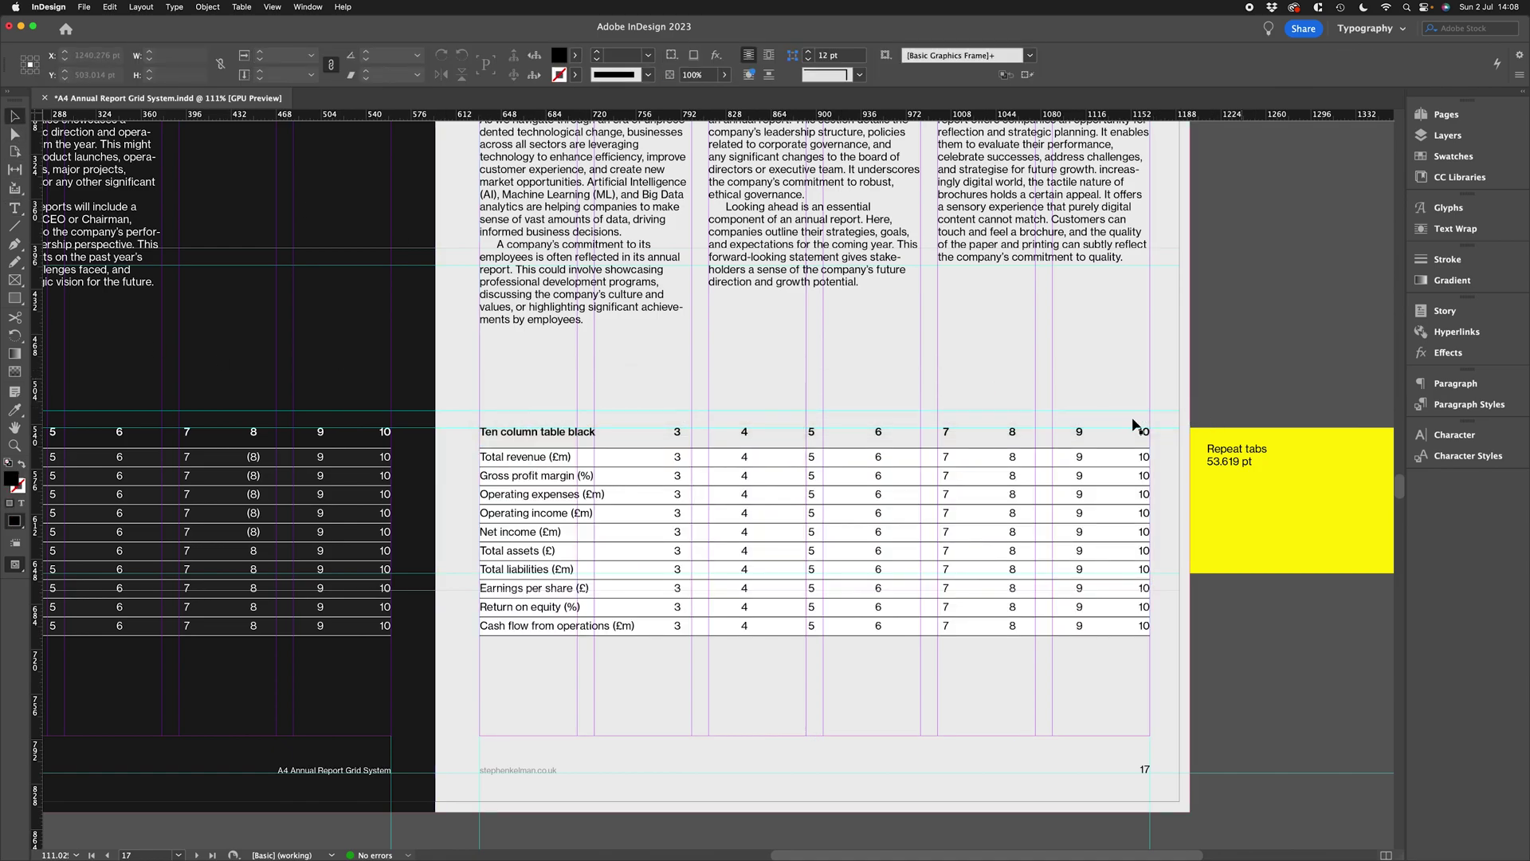
Step: Wrap column 8's figure as '(8)' in the Total revenue and Gross profit margin rows, checking with a guide
key("z")
left_click(1148, 504)
left_click(1072, 488)
key("v")
double_click(1072, 433)
type(")")
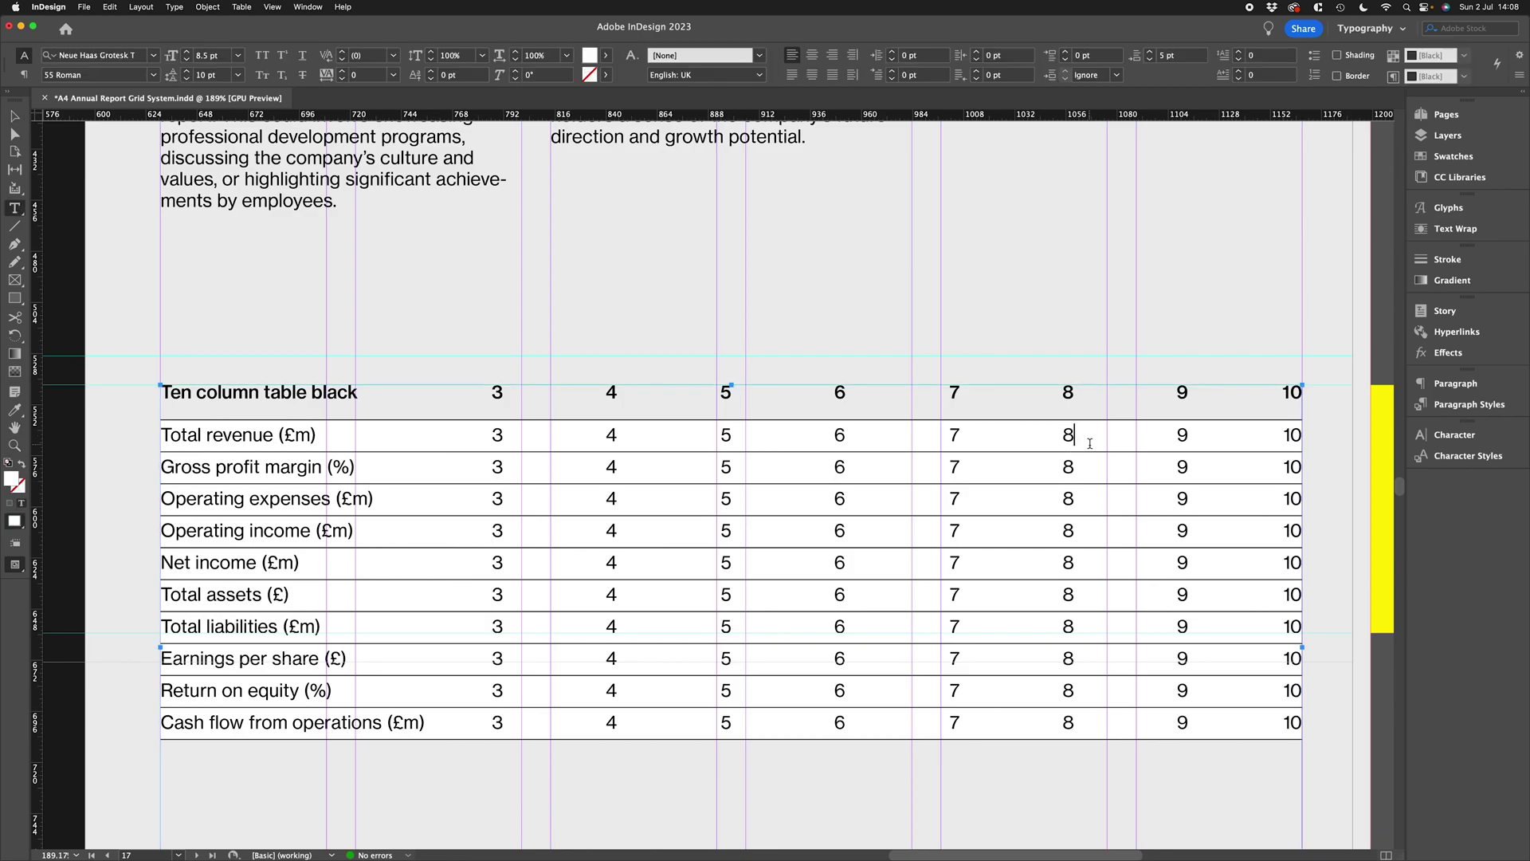
type(")")
key("Down")
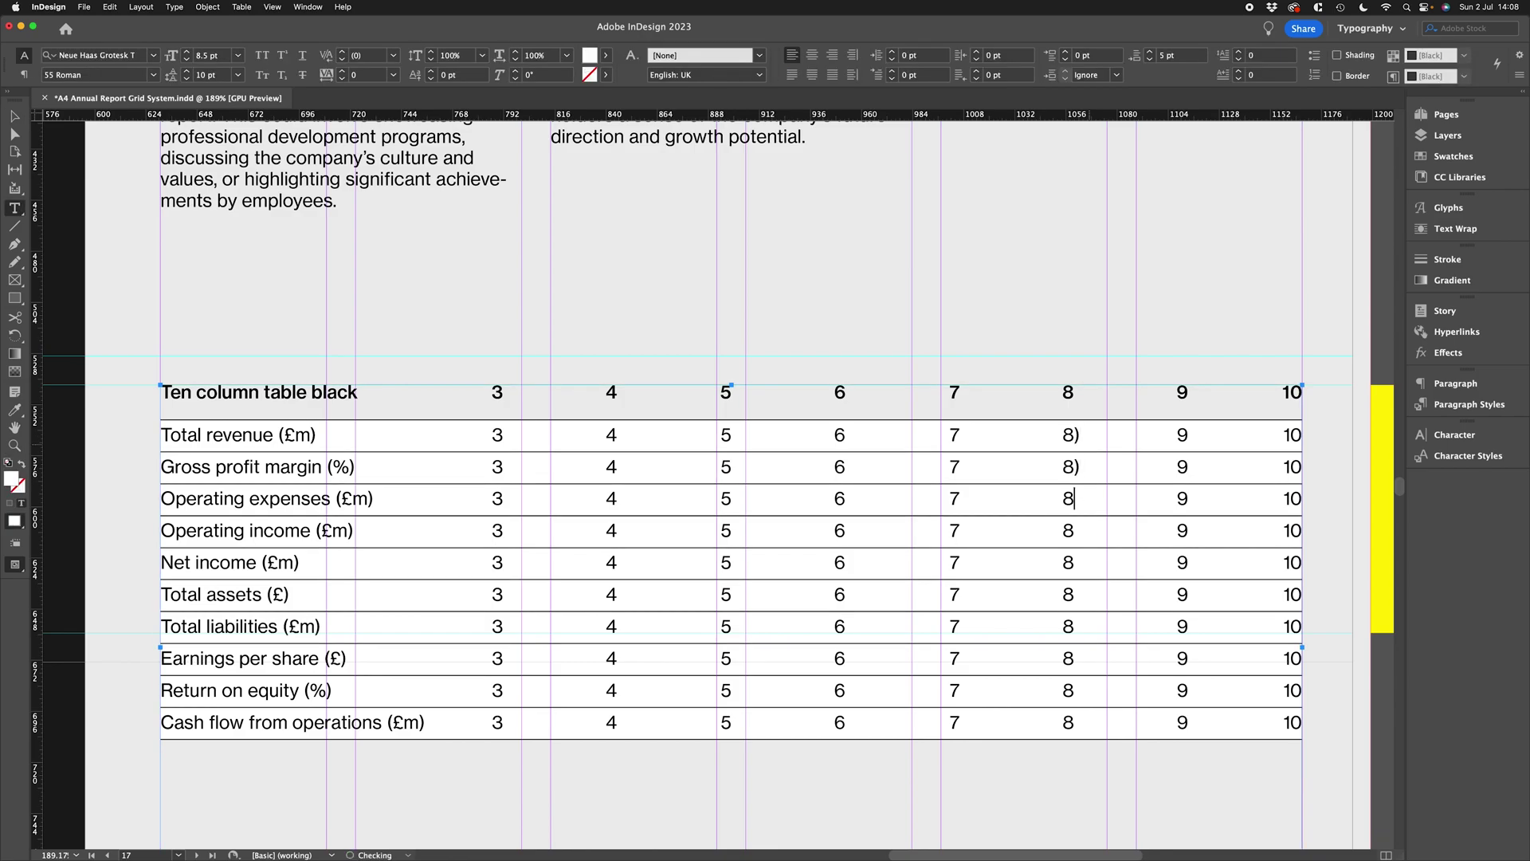
type("(")
key("Up")
type("(")
left_click_drag(37, 449, 1072, 465)
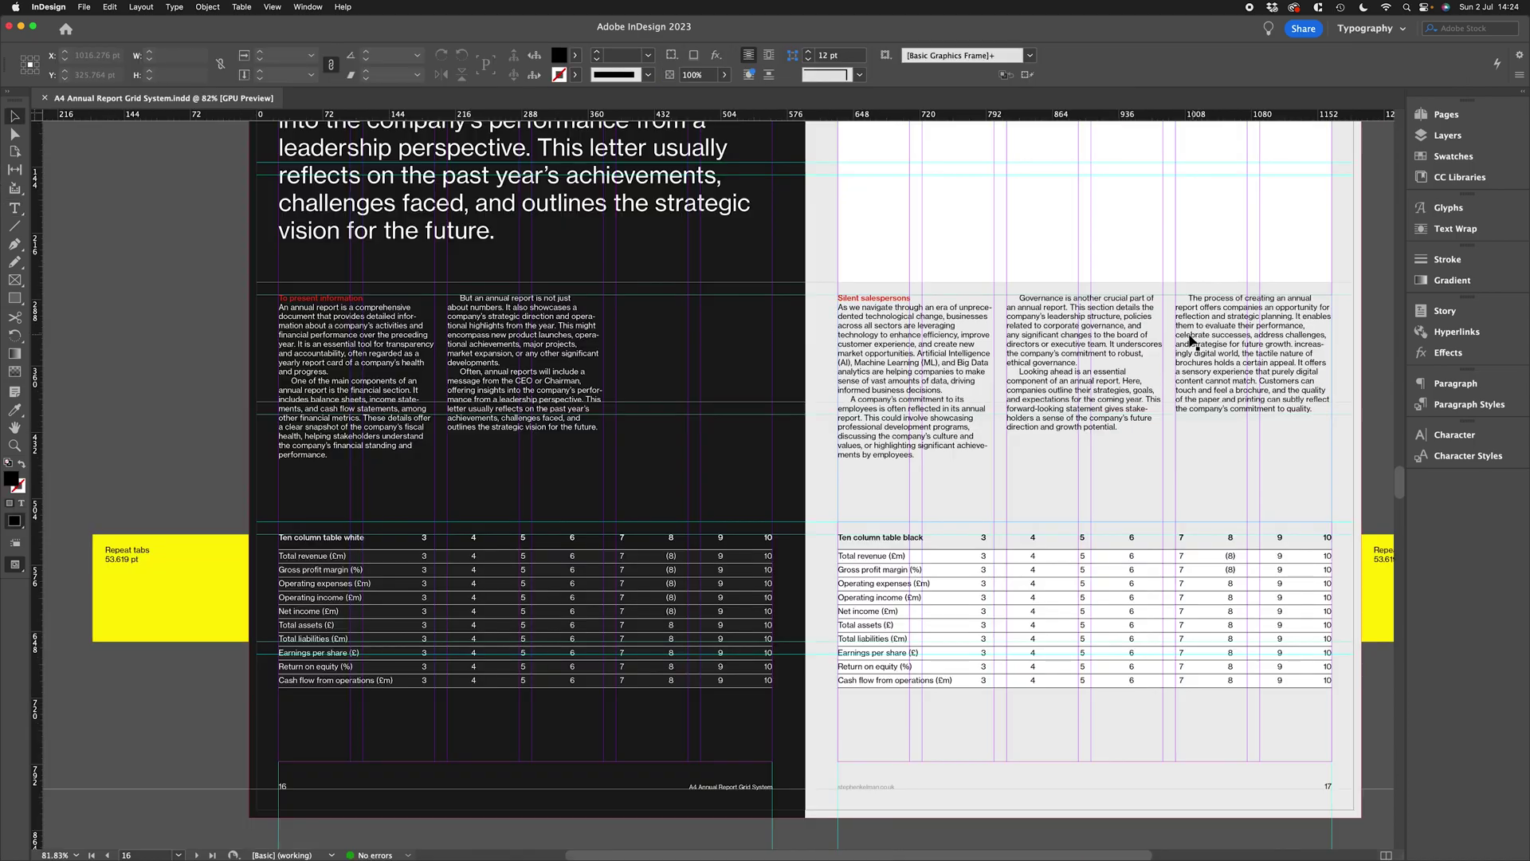
Step: Scroll up from page 14 to page 10 and zoom in on its three contents columns
scroll(844, 299, "up", 15)
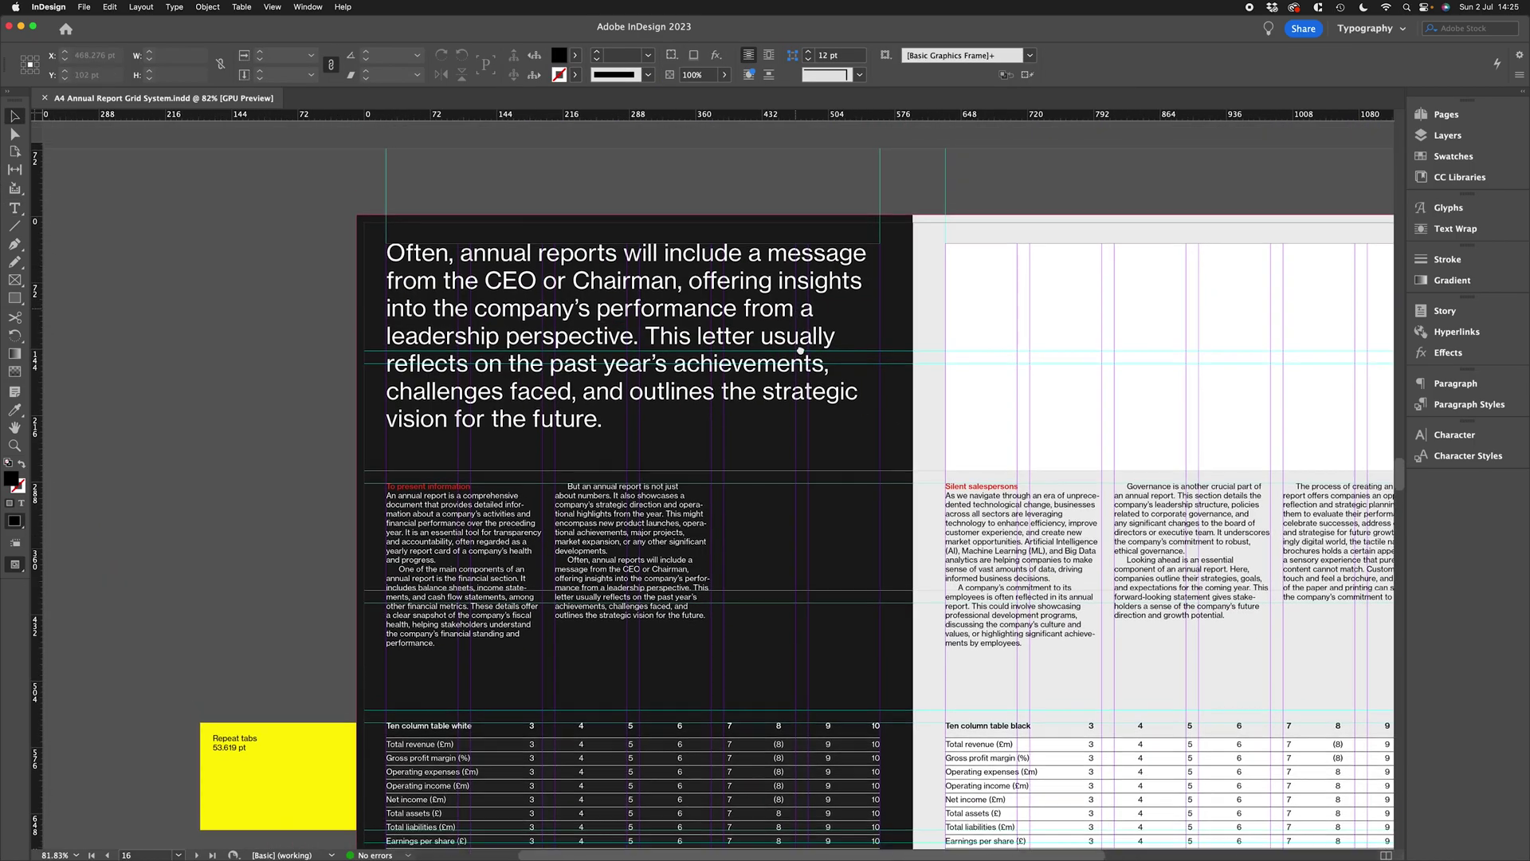
scroll(785, 416, "left", 3)
scroll(786, 416, "up", 20)
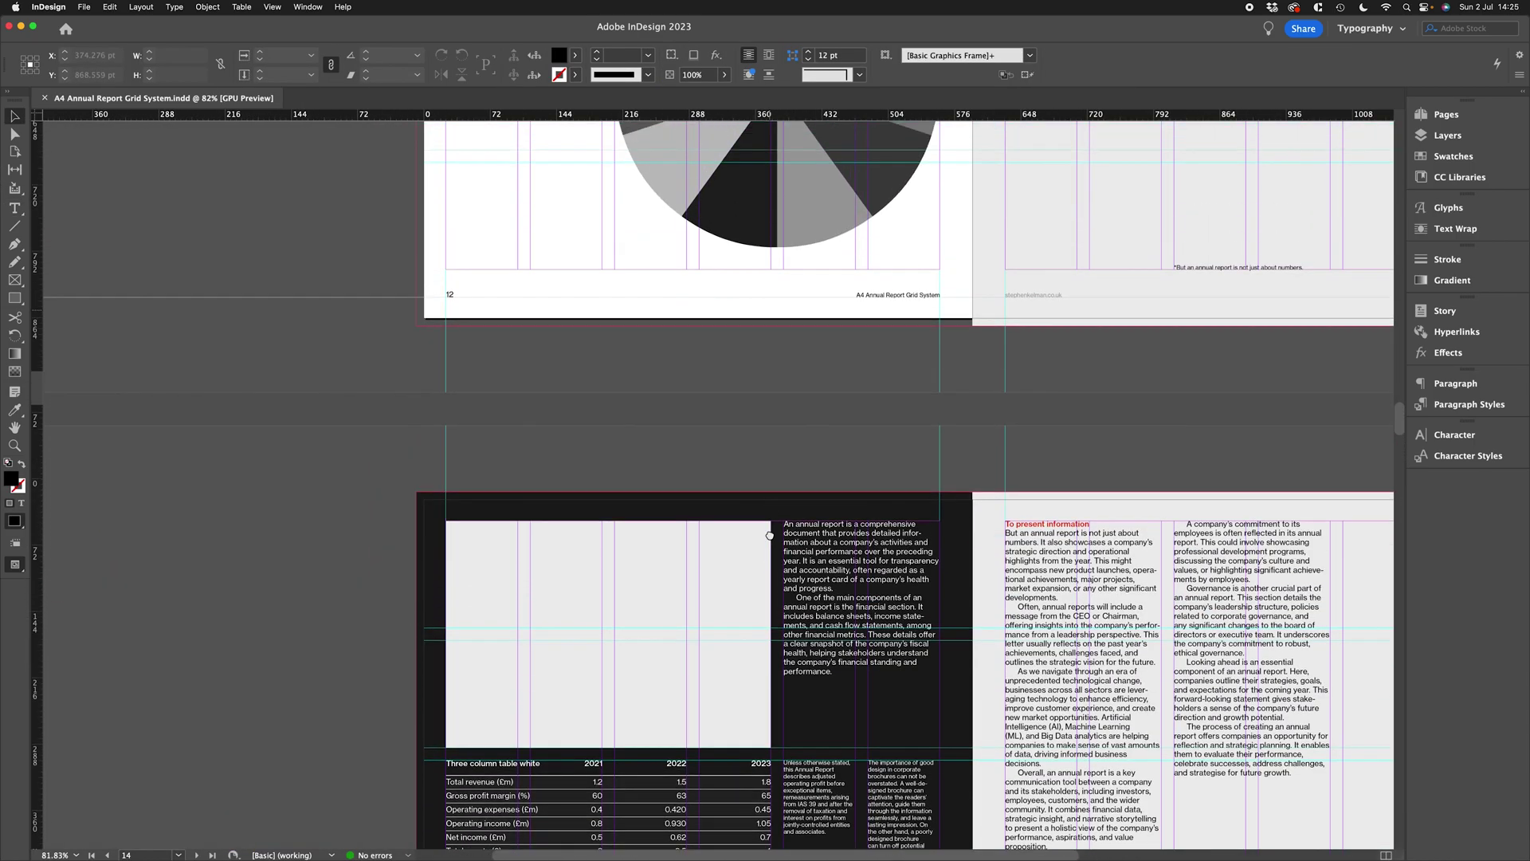
scroll(718, 353, "up", 20)
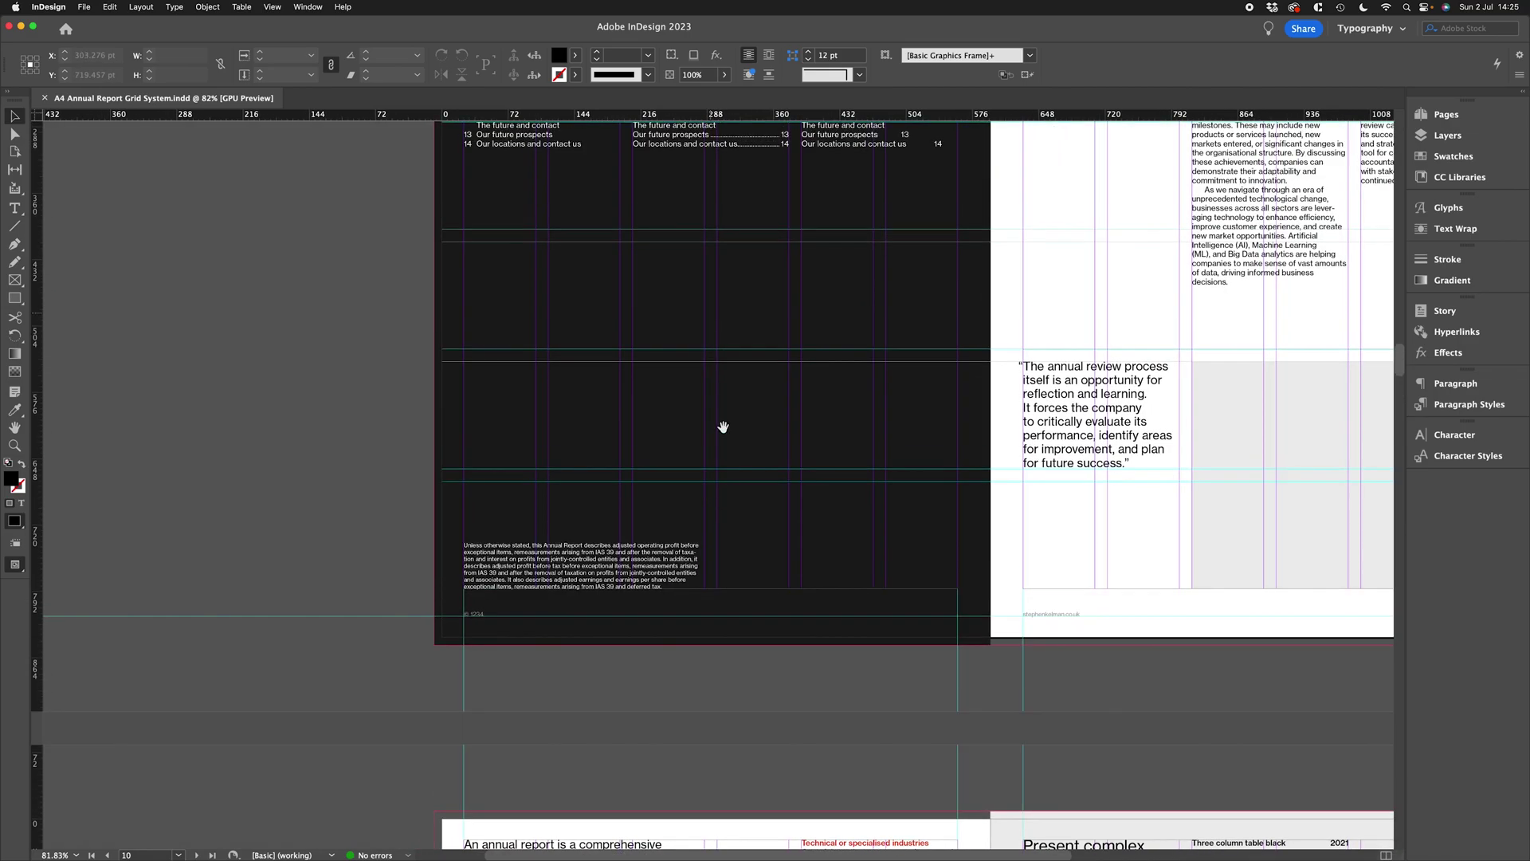
left_click_drag(701, 392, 704, 443)
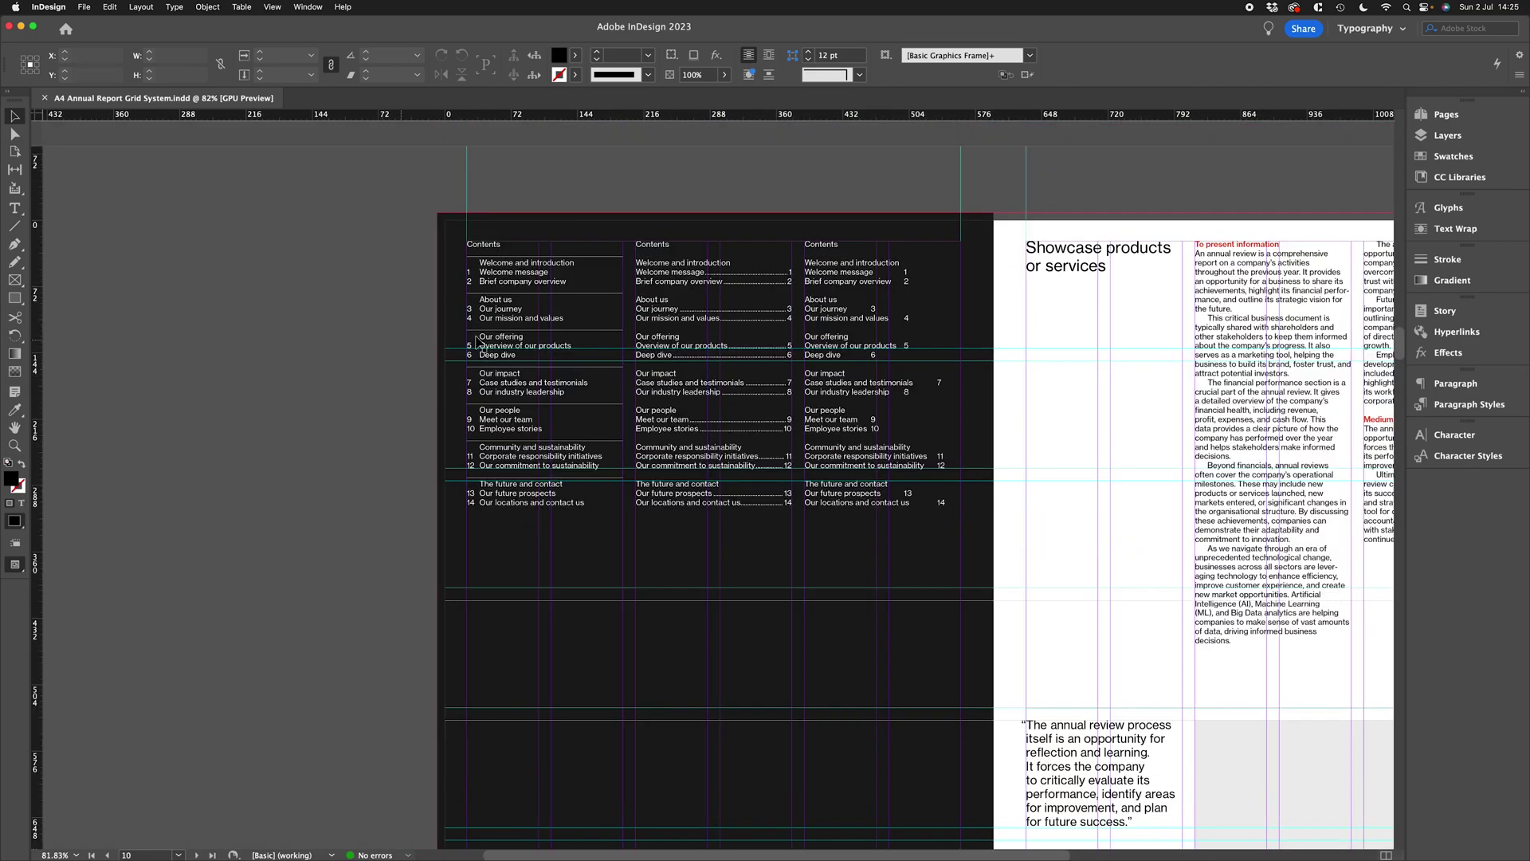
key("z")
left_click_drag(639, 338, 541, 248)
key("v")
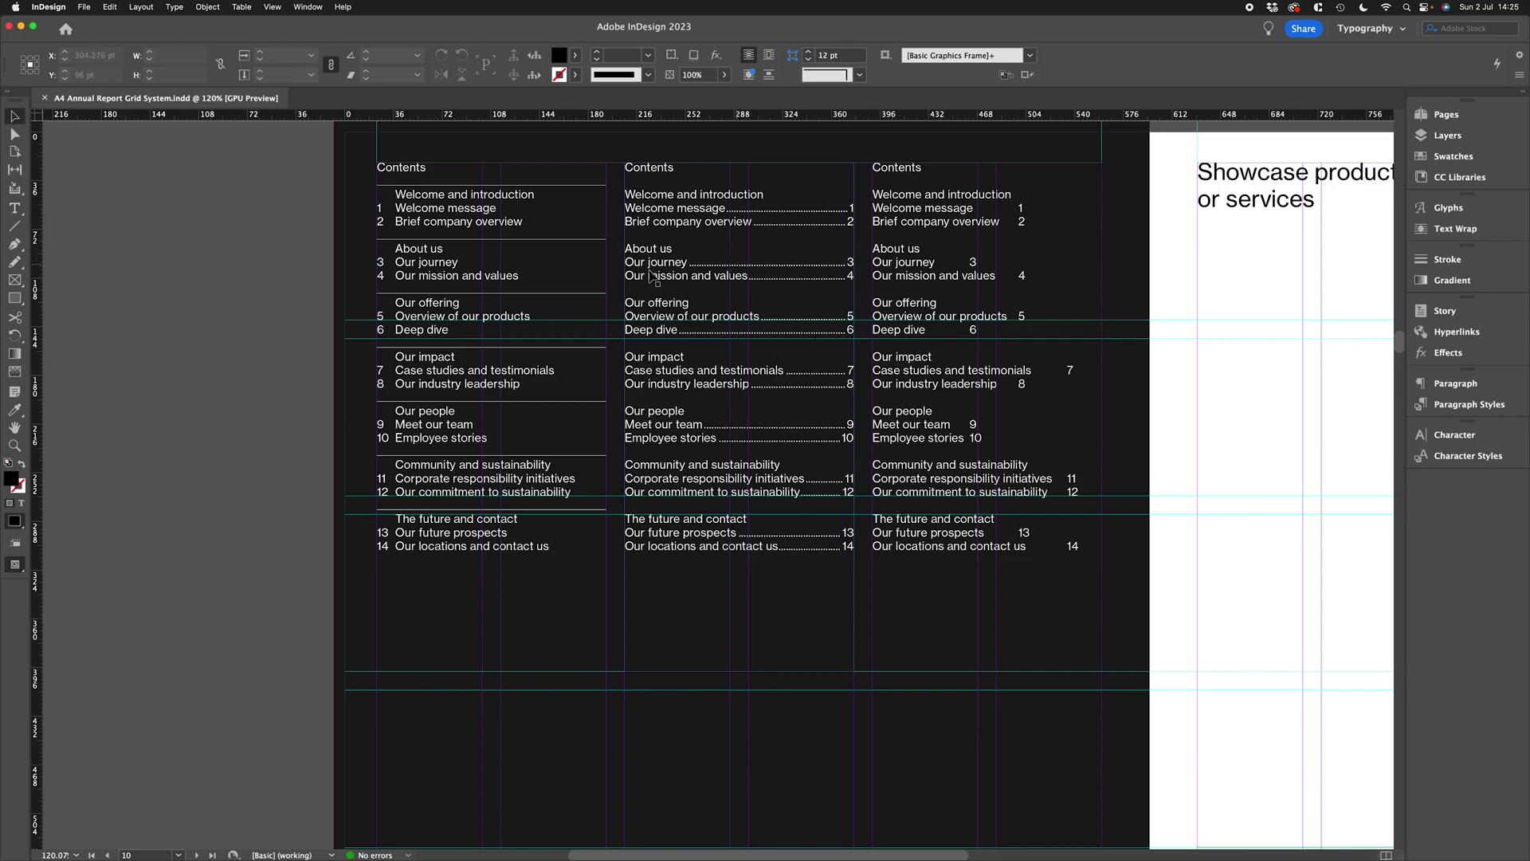
Step: Zoom in on the second and third contents columns and show hidden tab and return characters
left_click_drag(862, 281, 804, 302)
left_click(940, 292)
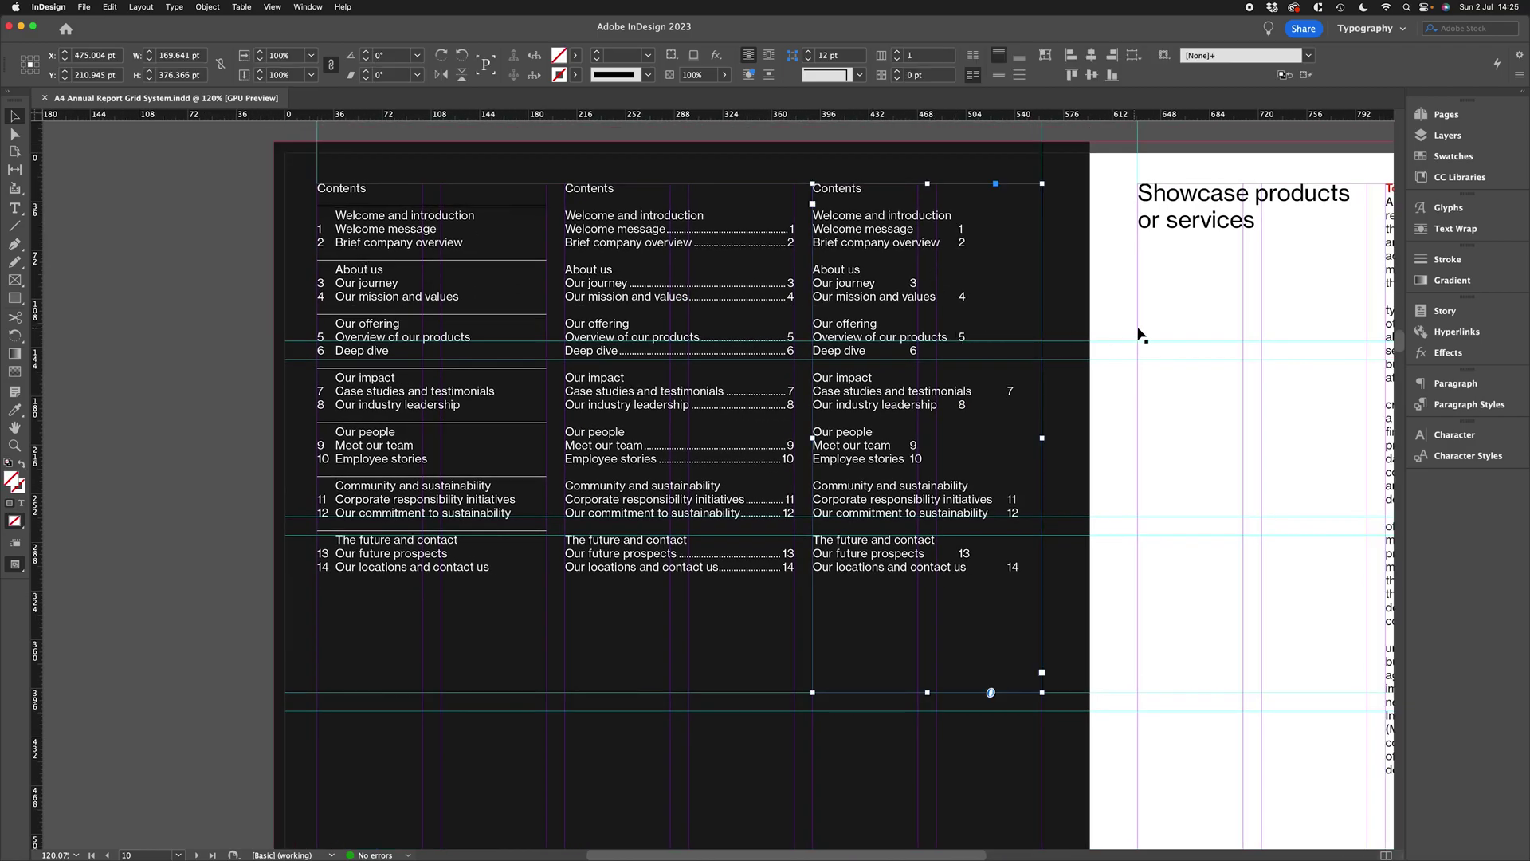
left_click(1195, 326)
key("z")
left_click_drag(942, 310, 1001, 279)
left_click_drag(1016, 202, 998, 316)
scroll(998, 316, "up", 2)
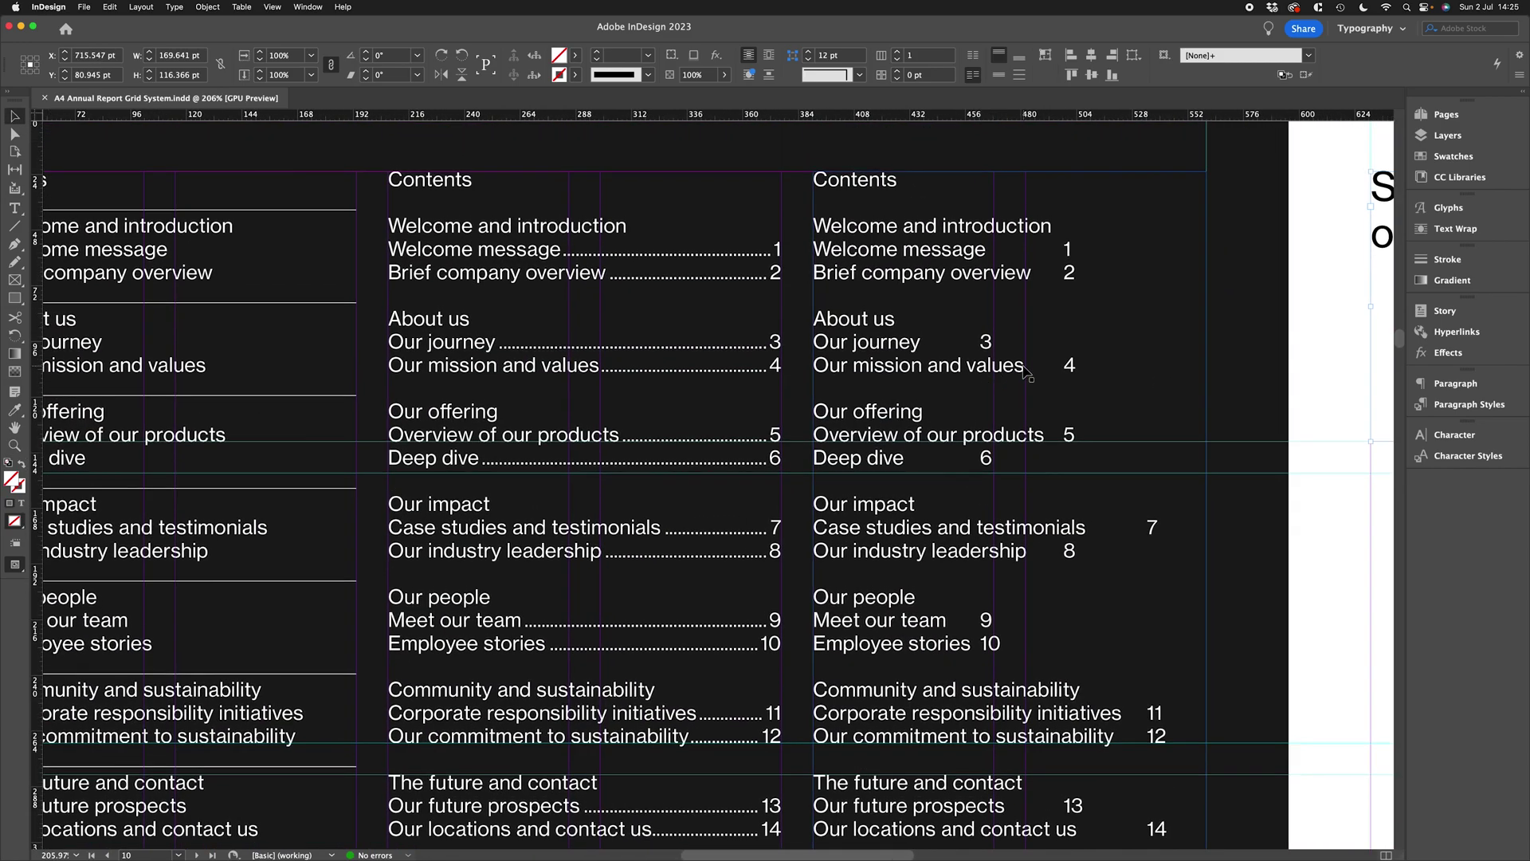
key("super+alt+i")
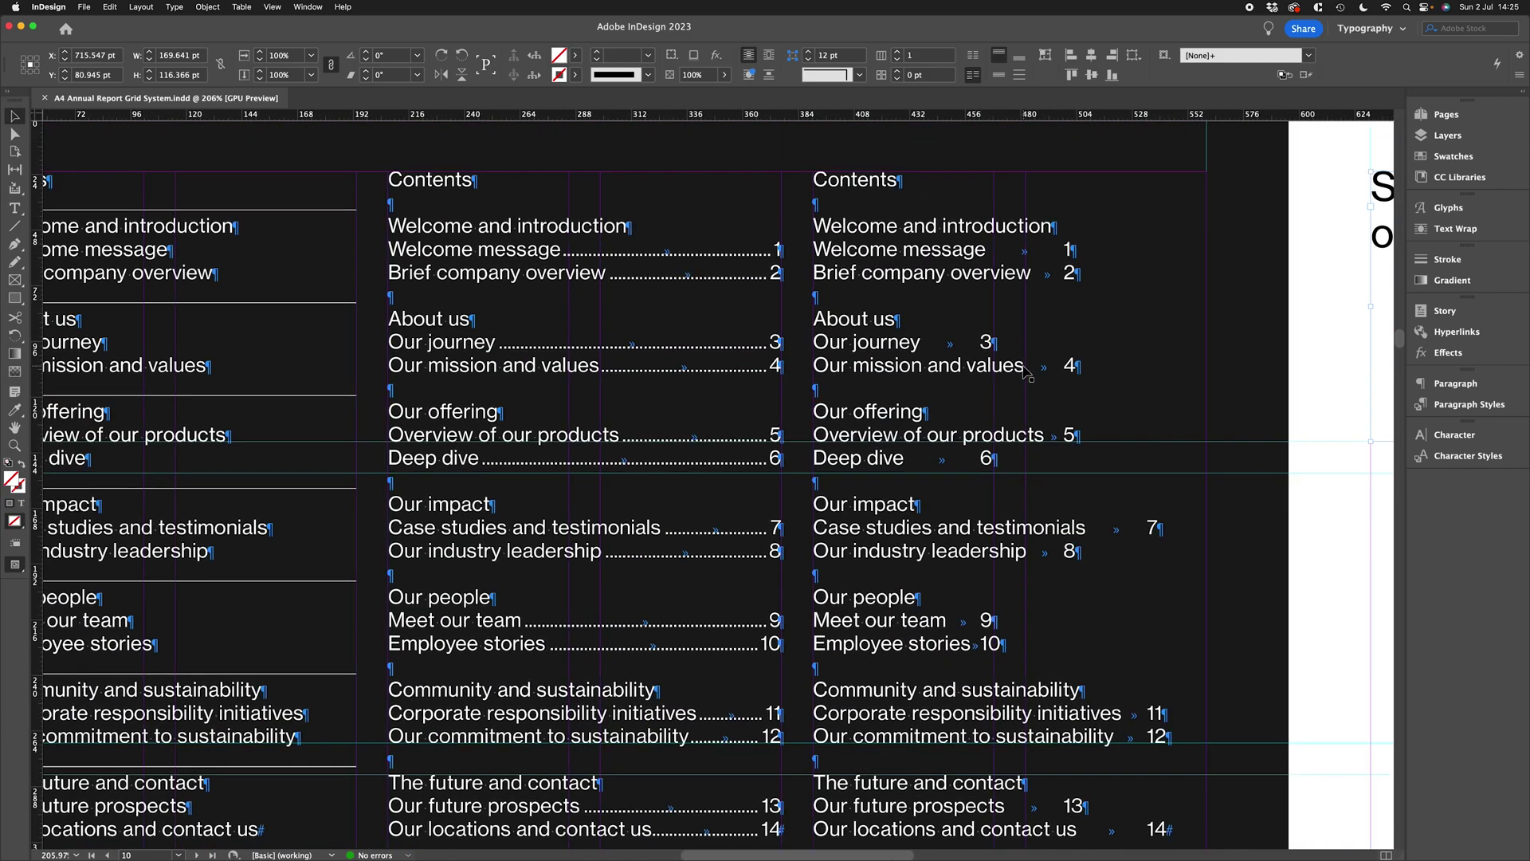
scroll(1003, 333, "right", 5)
scroll(1003, 334, "left", 1)
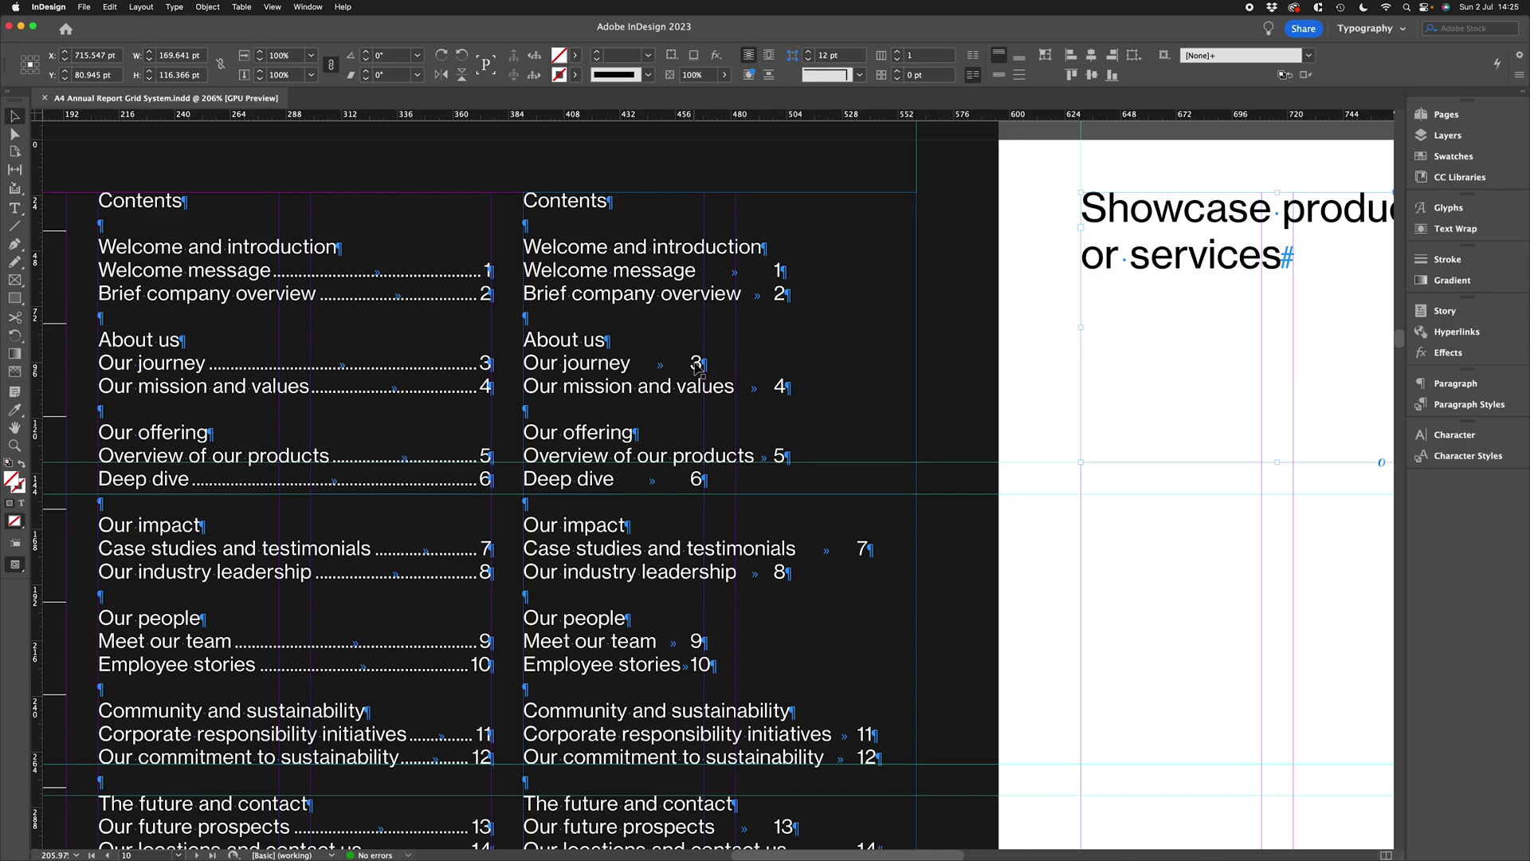
Step: Inspect the tabs before page numbers 1 and 2, then zoom out to all three columns
double_click(785, 273)
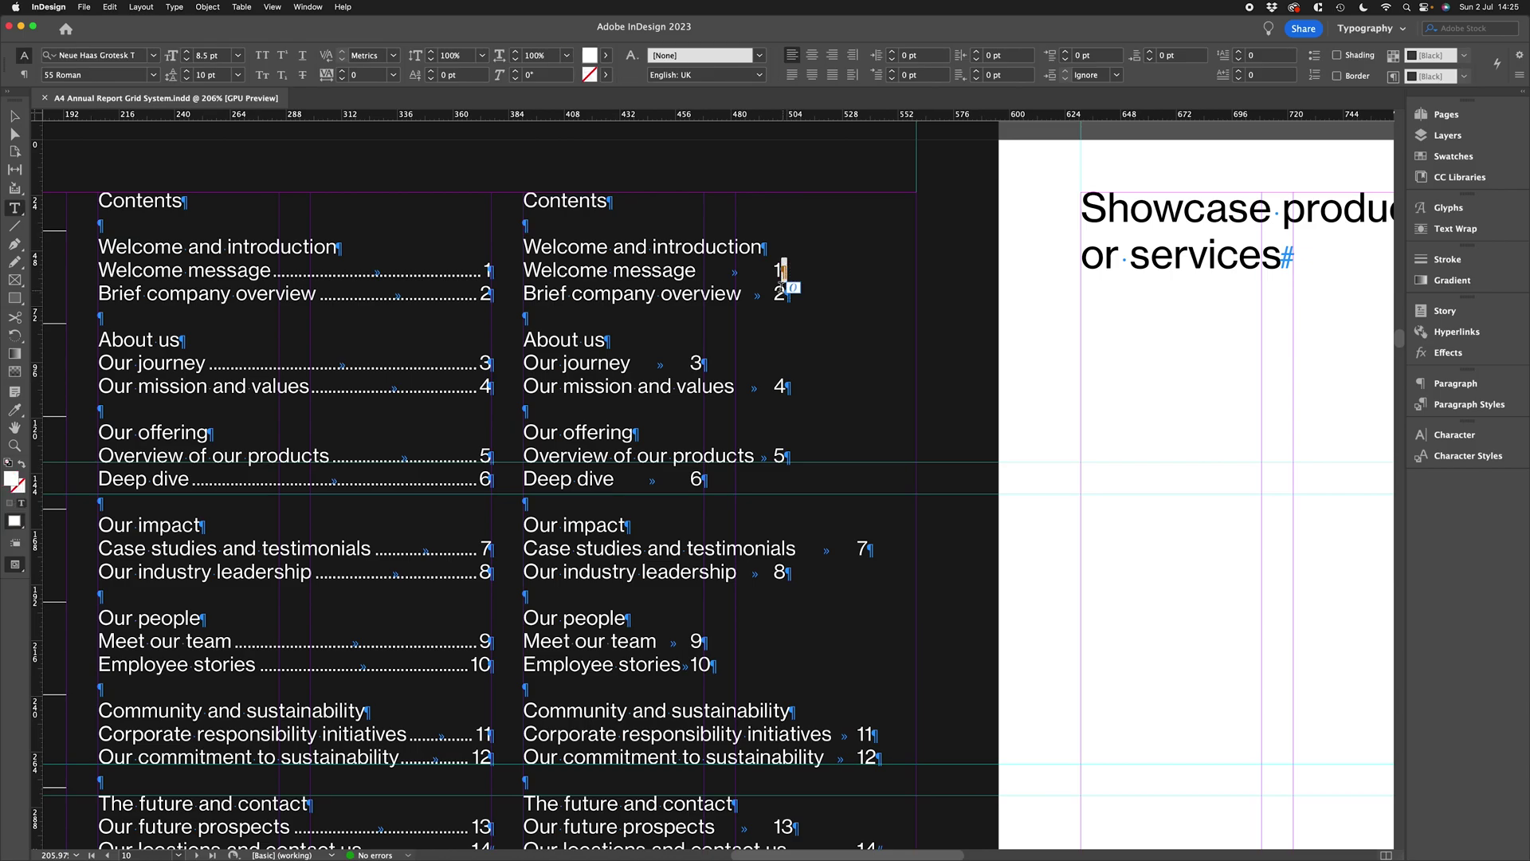
left_click(767, 297)
left_click(14, 116)
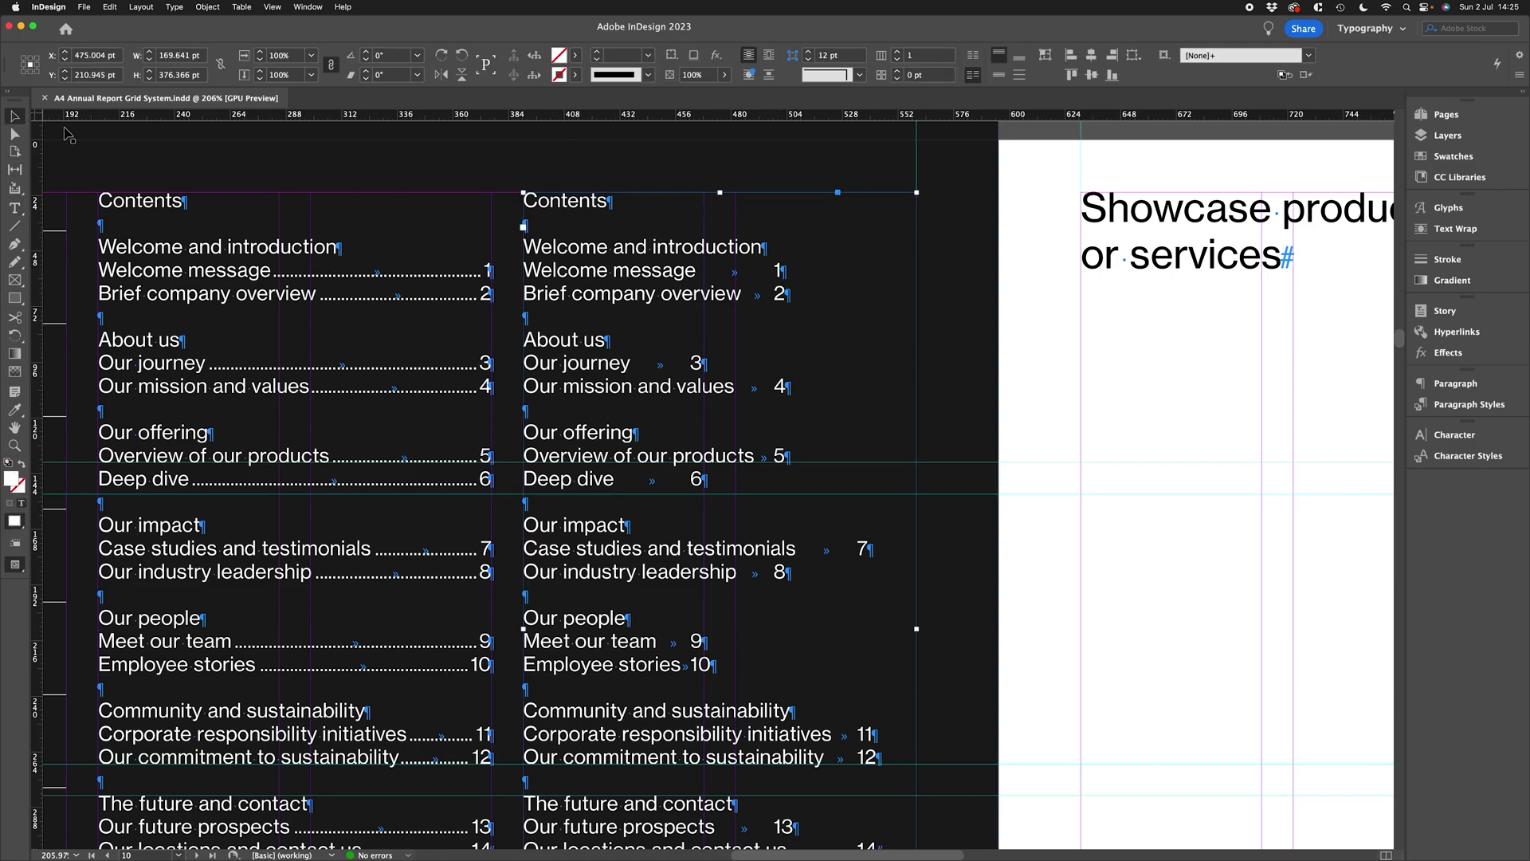
left_click(1008, 351)
key("z")
left_click_drag(929, 349, 882, 359)
left_click(882, 359, "alt")
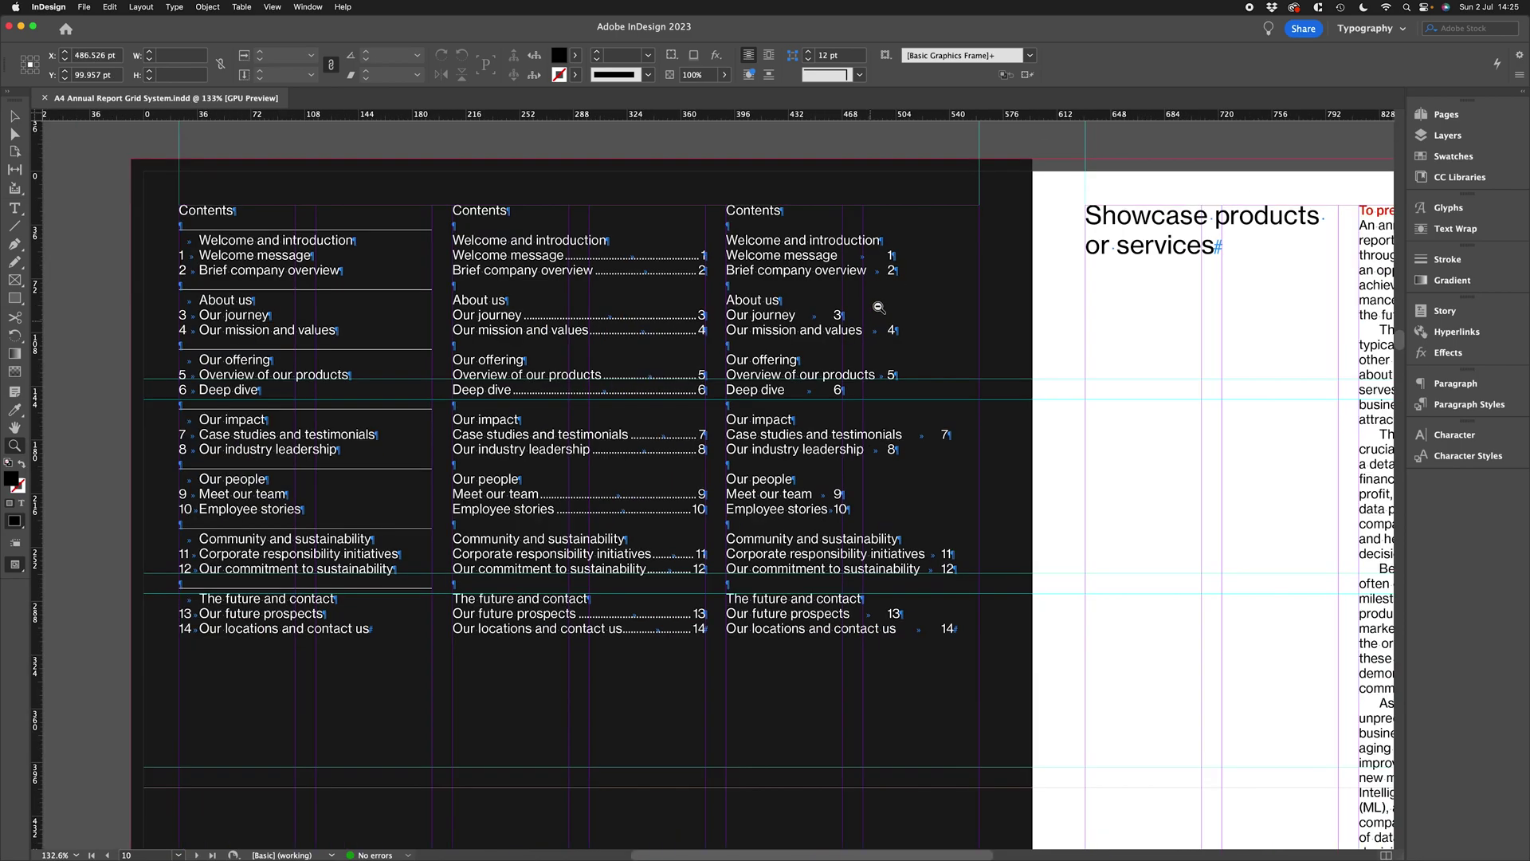
left_click(868, 398, "alt")
Step: Select the third contents column frame and highlight its 169.641 pt width value
left_click(869, 402)
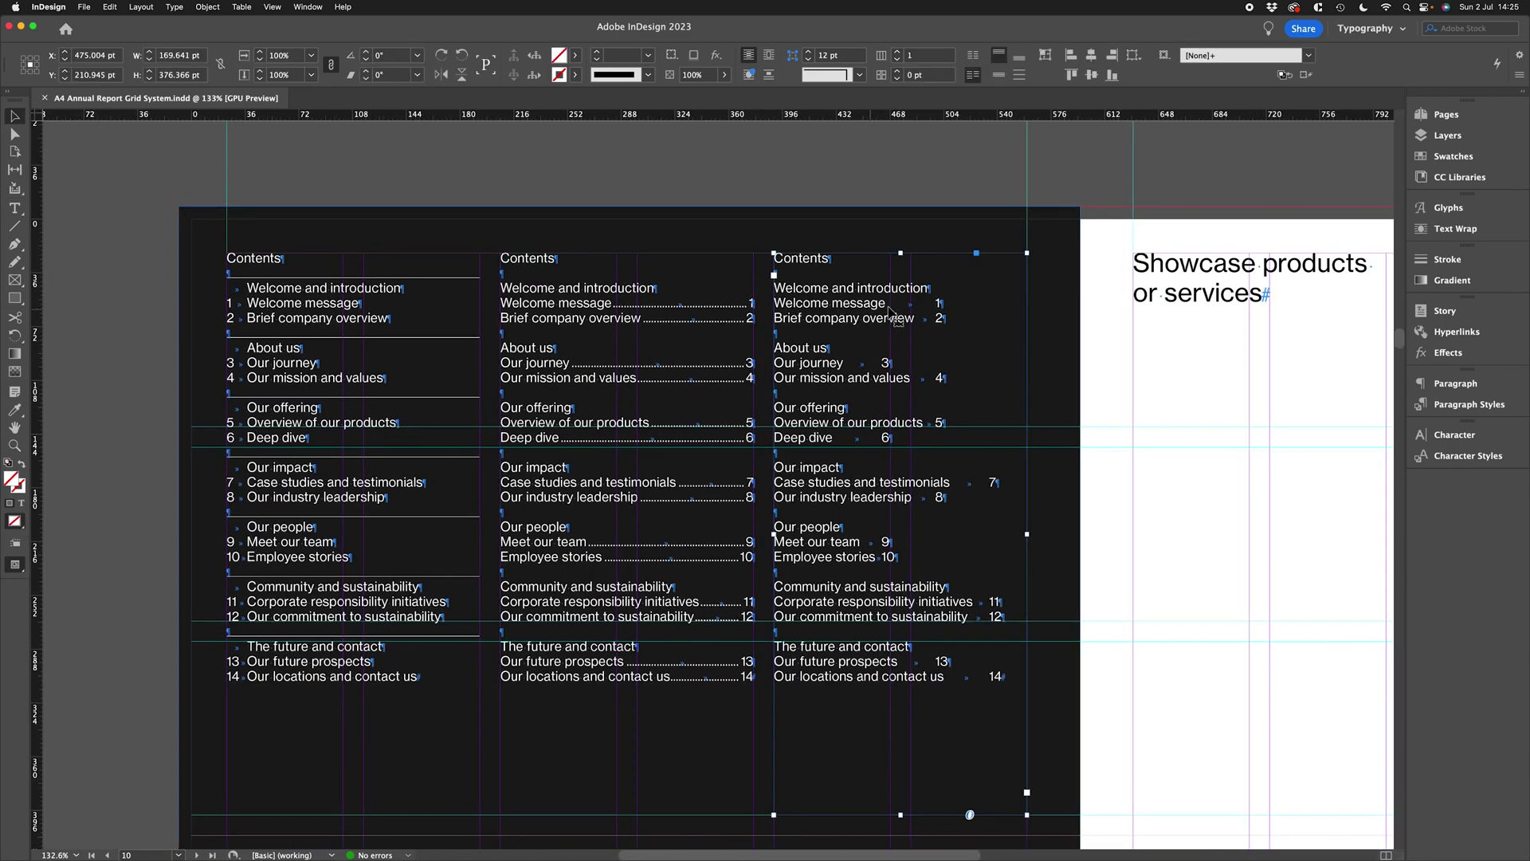
left_click(825, 181)
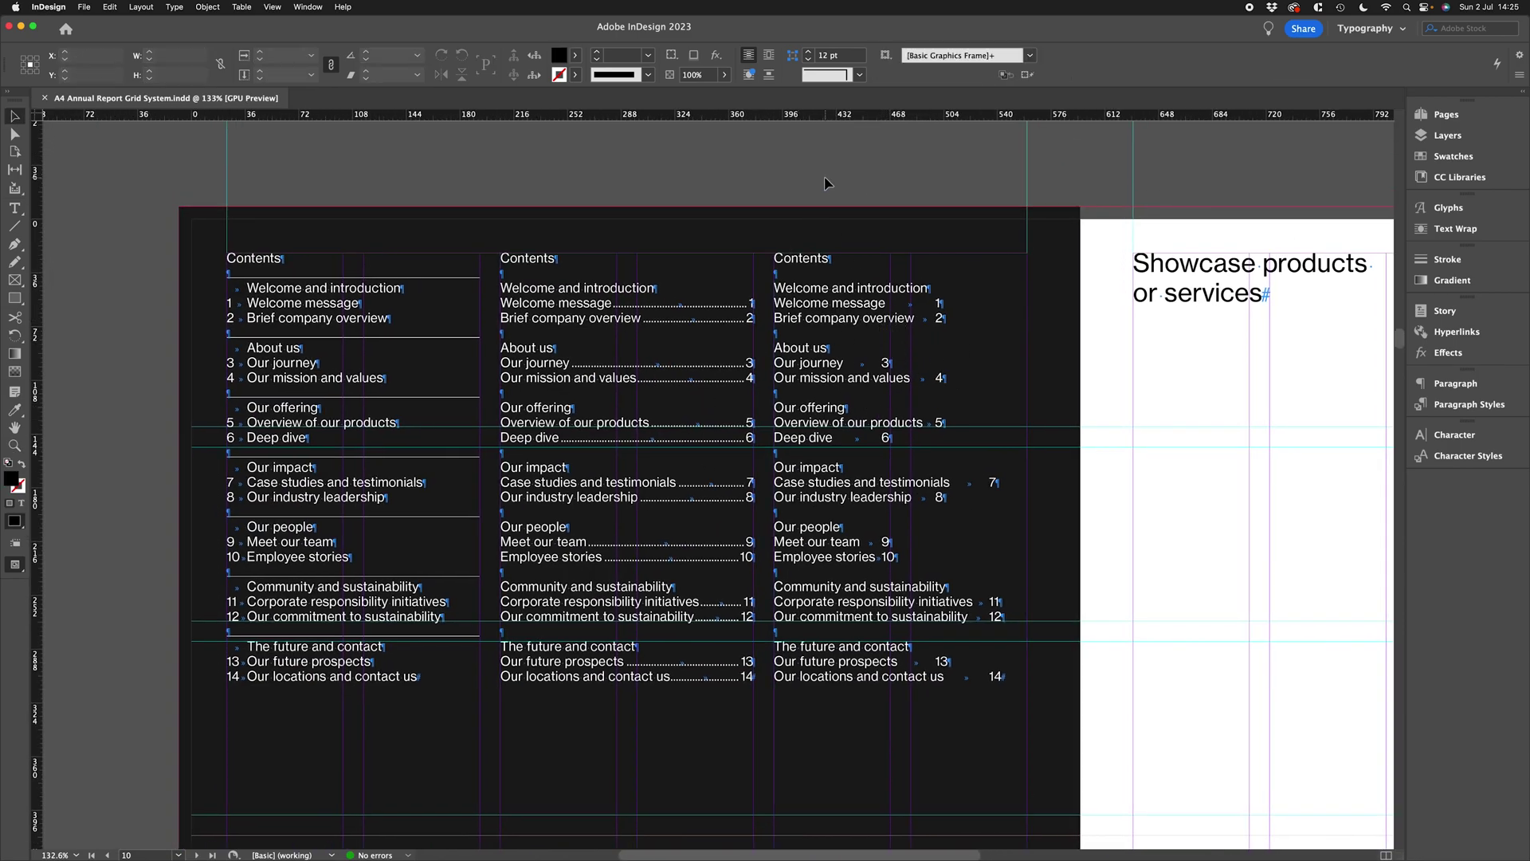
left_click(851, 346)
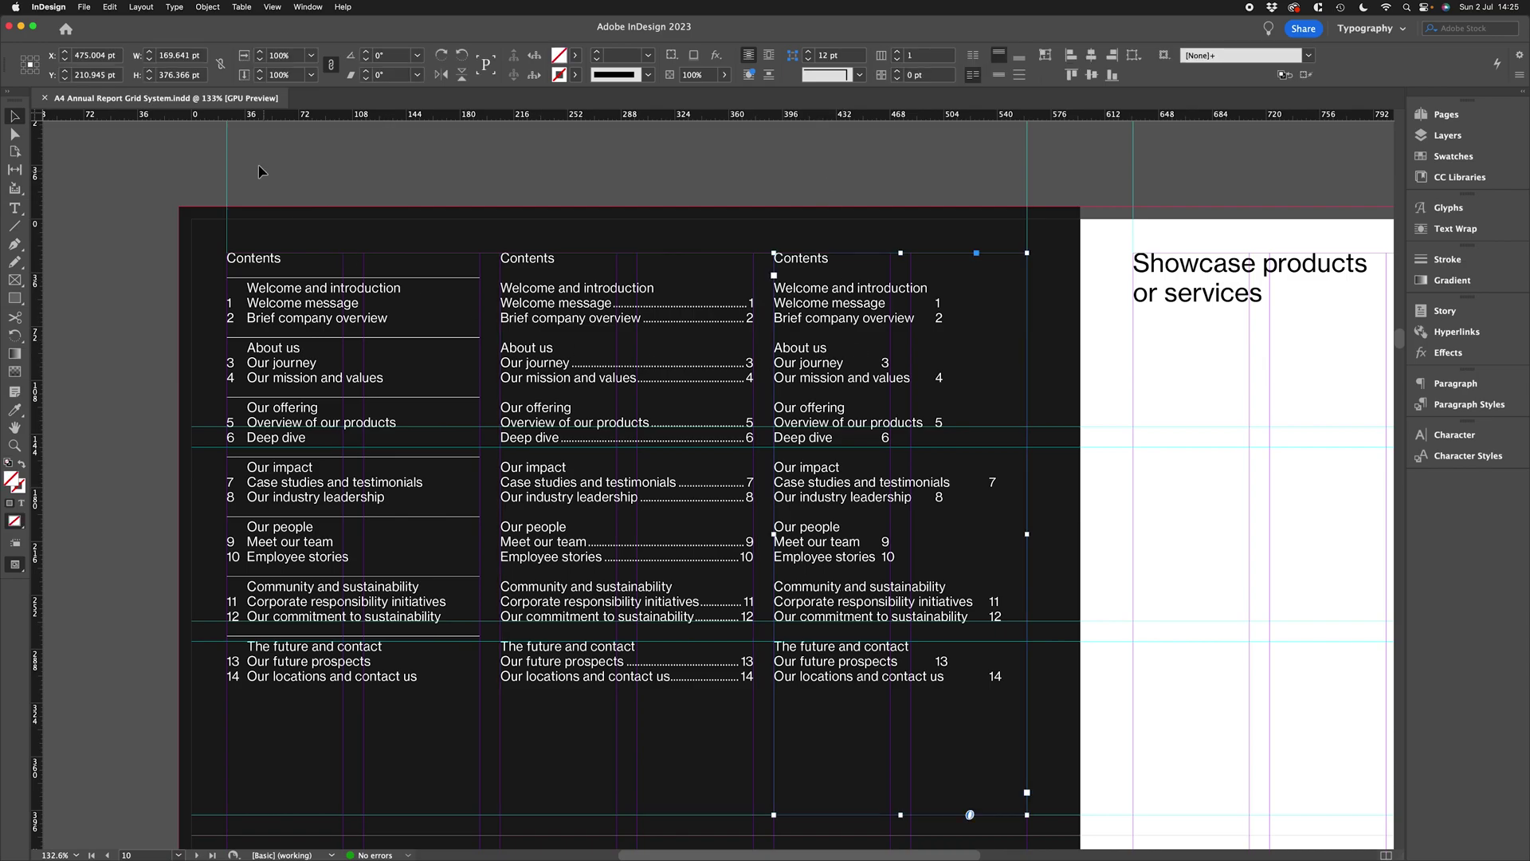
double_click(178, 58)
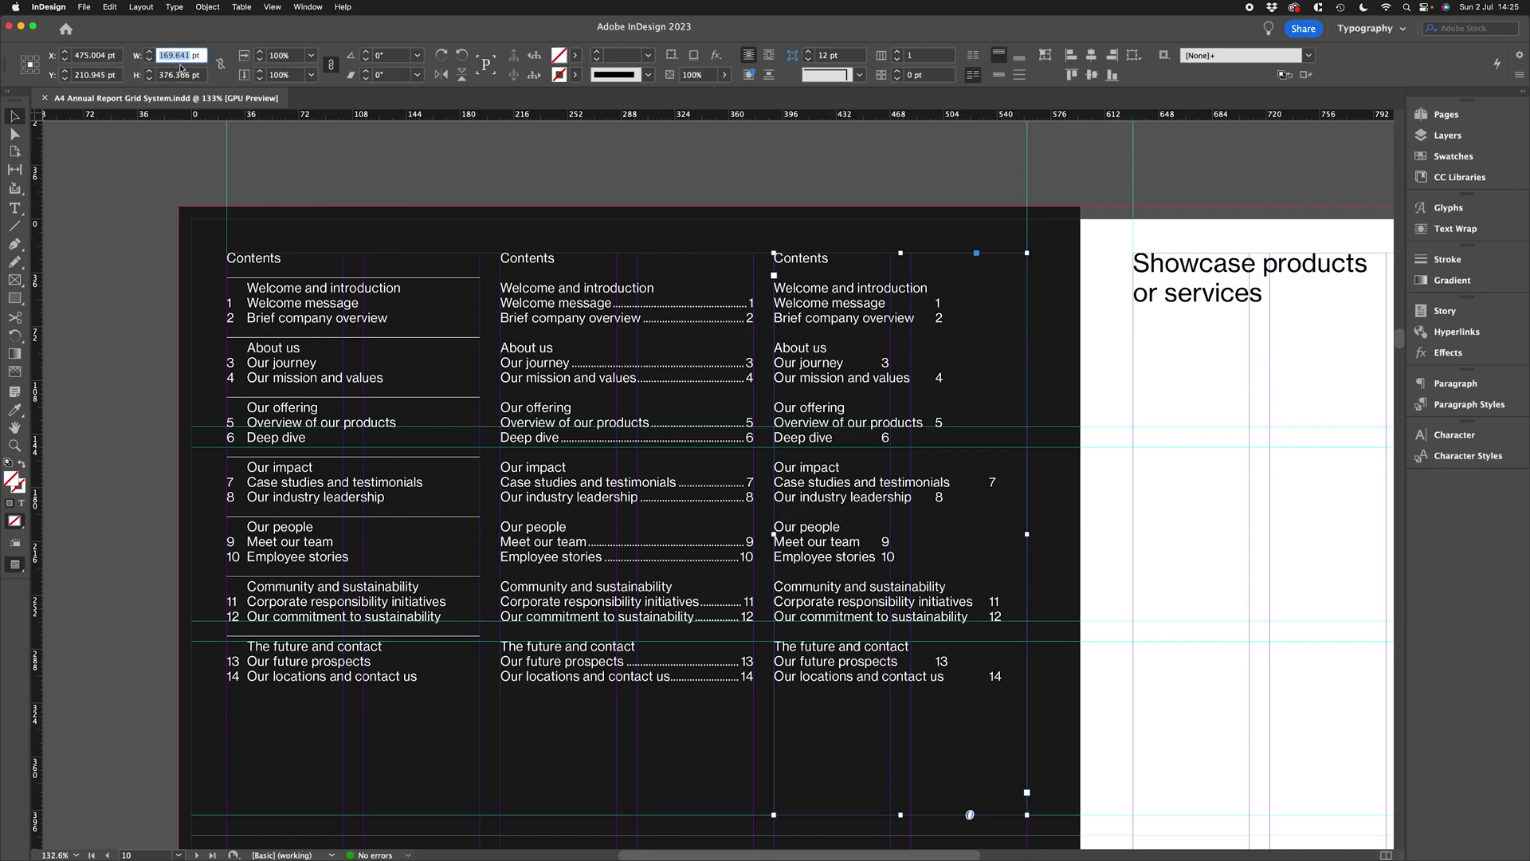
left_click(854, 189)
left_click(794, 358)
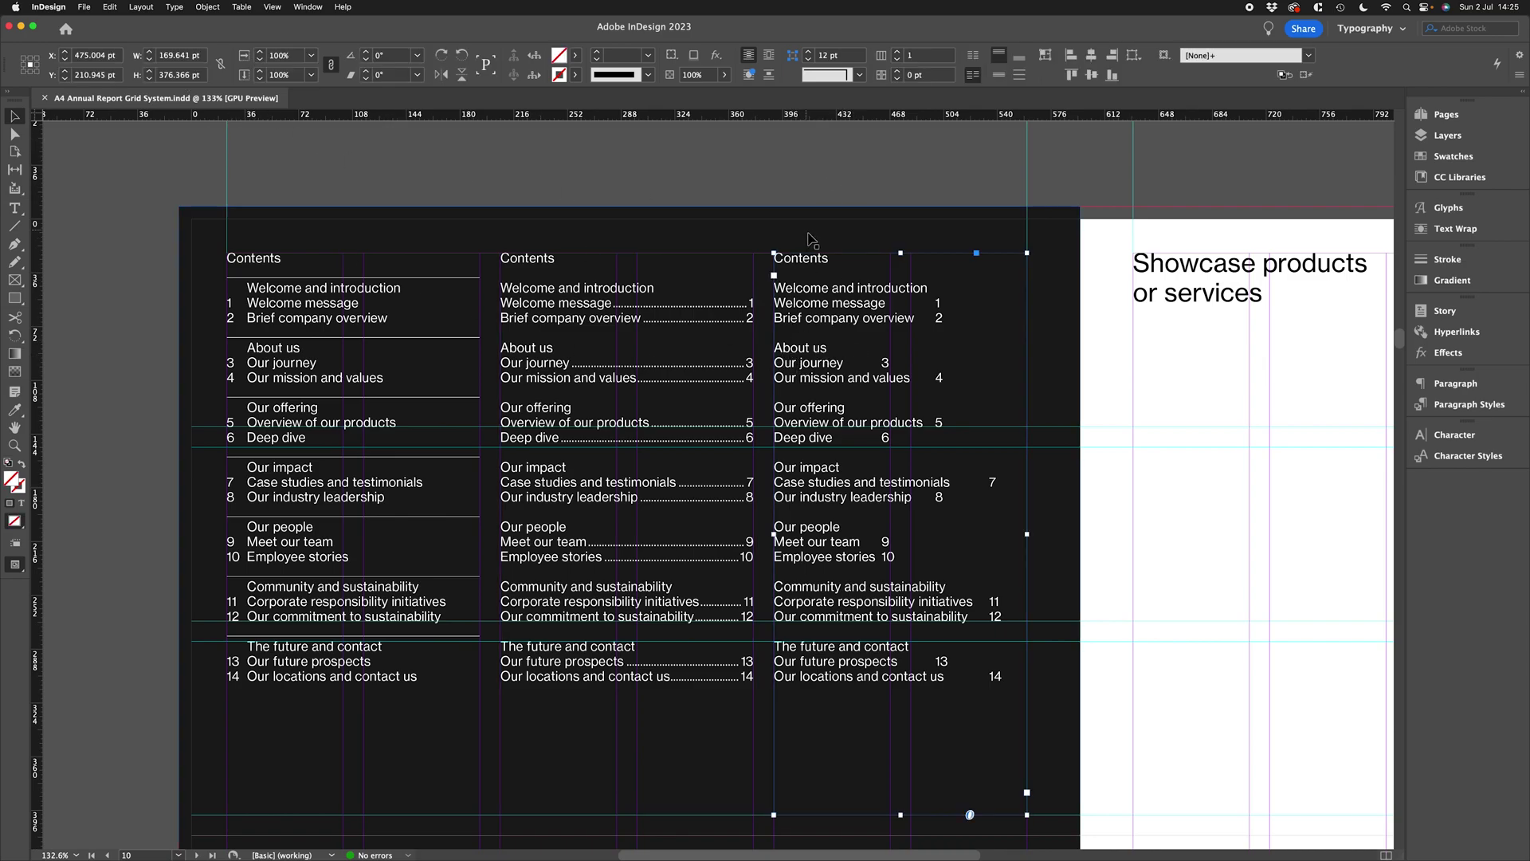
double_click(177, 55)
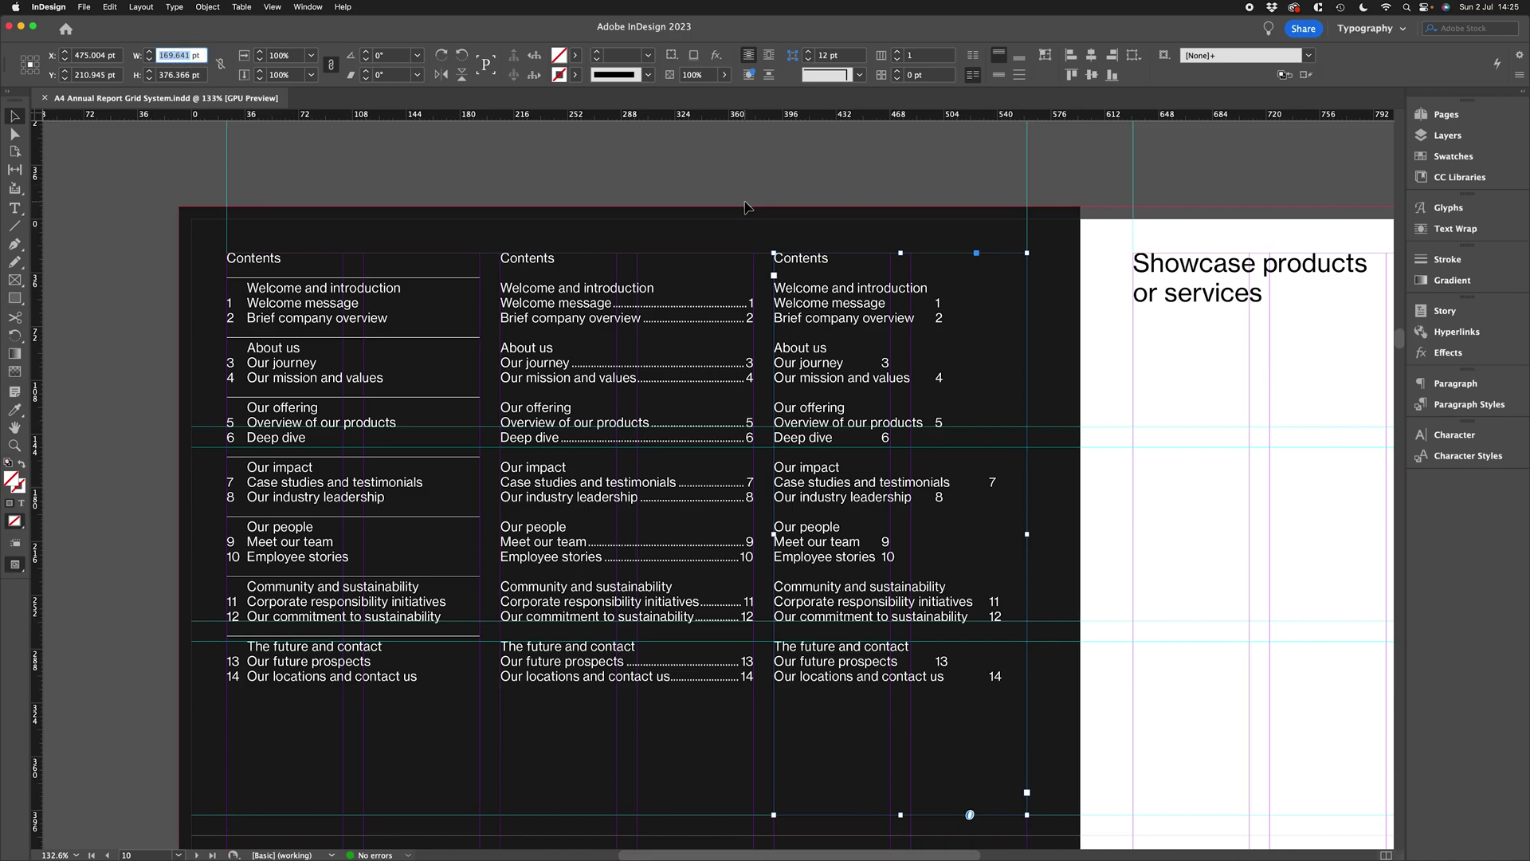
Step: Add a right-justified tab stop at 169.641 with a '.' leader to the third contents list
key("shift+super+t")
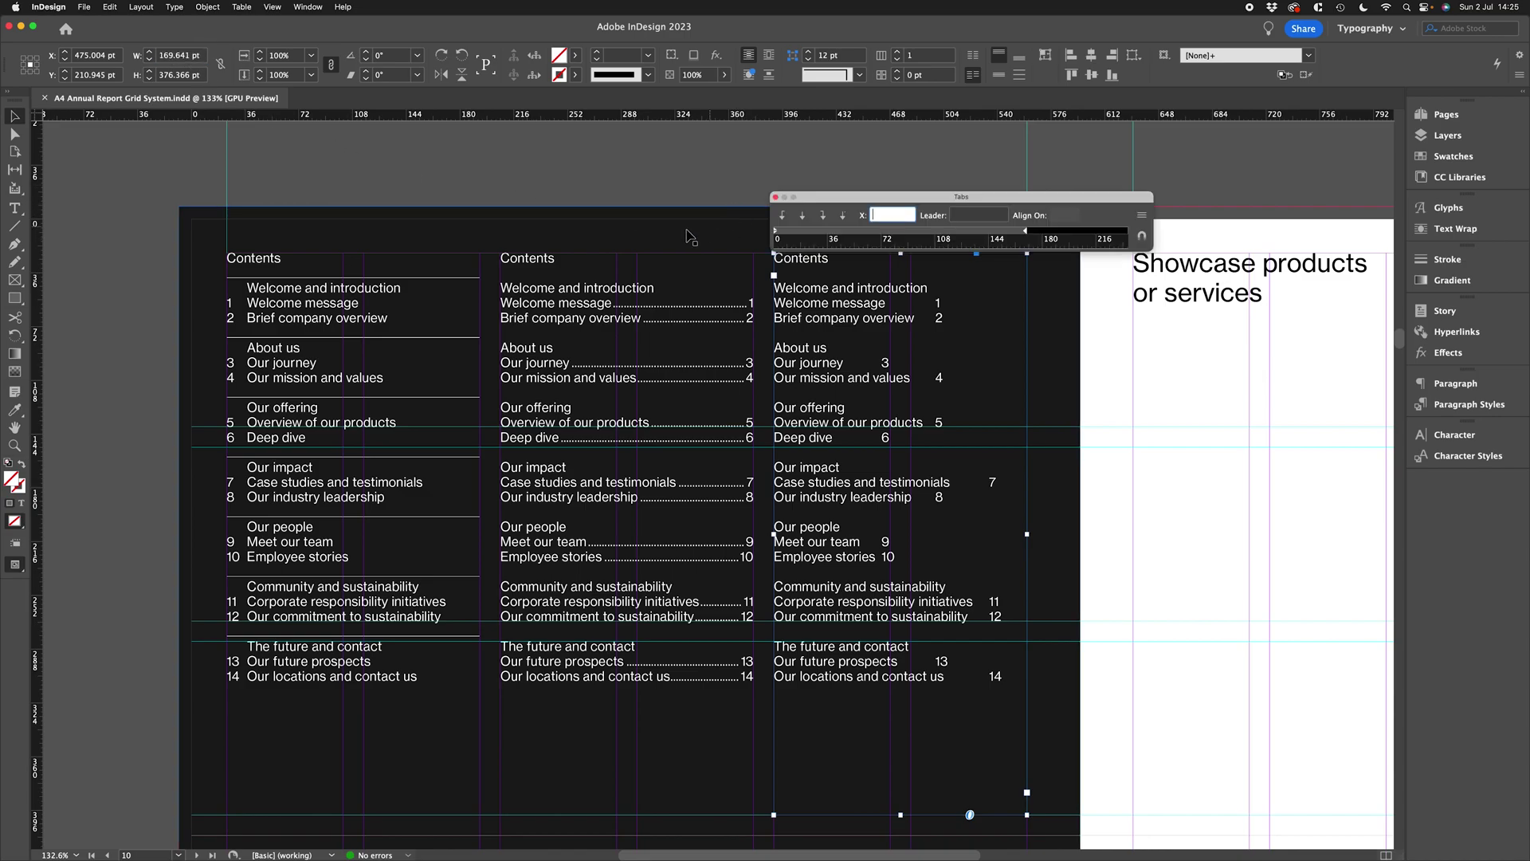
left_click(176, 6)
left_click(515, 98)
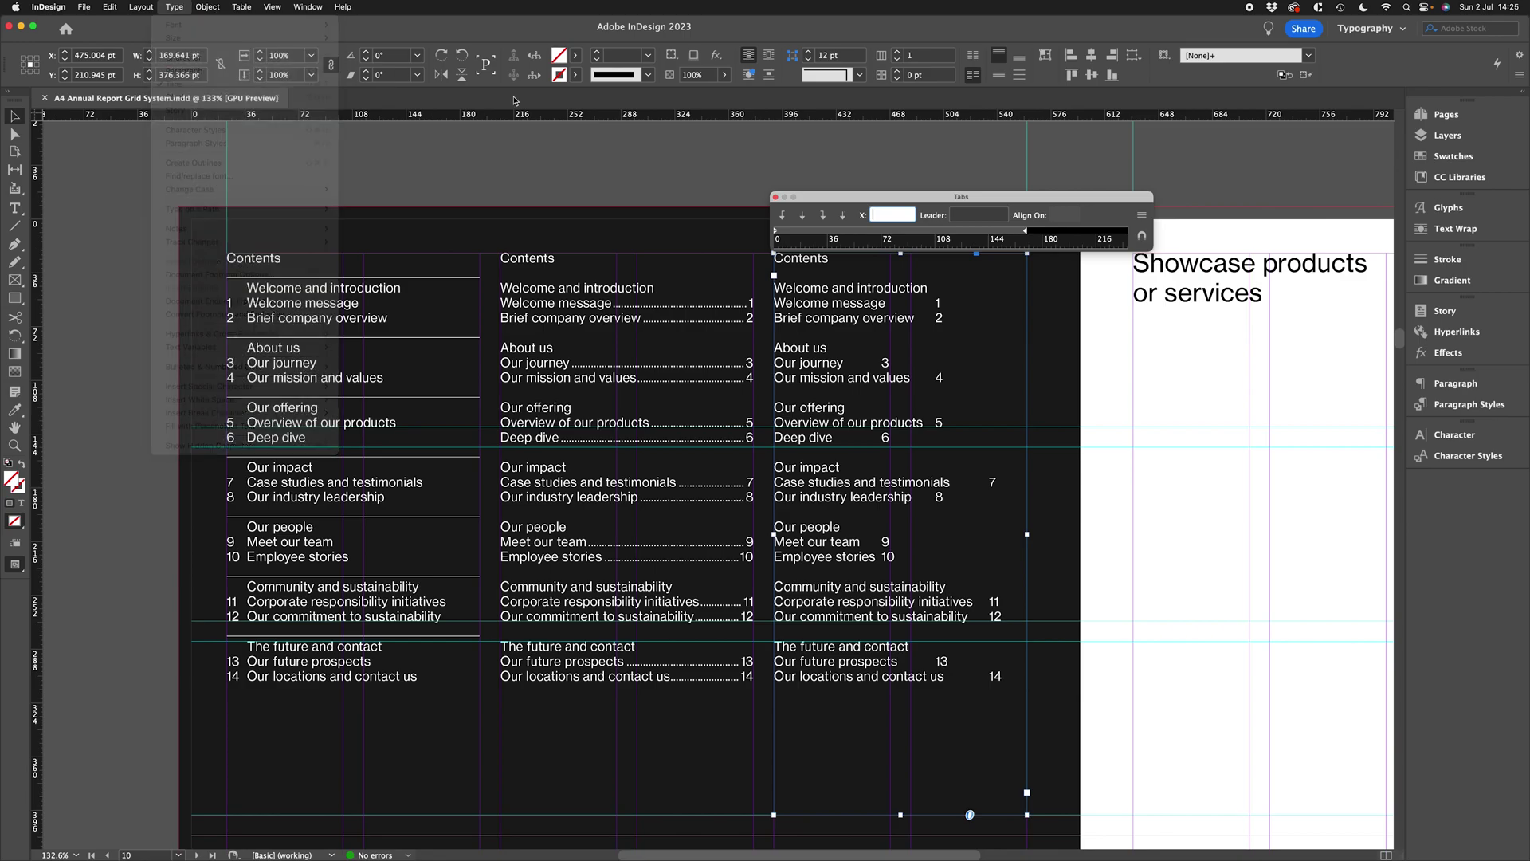
left_click(823, 221)
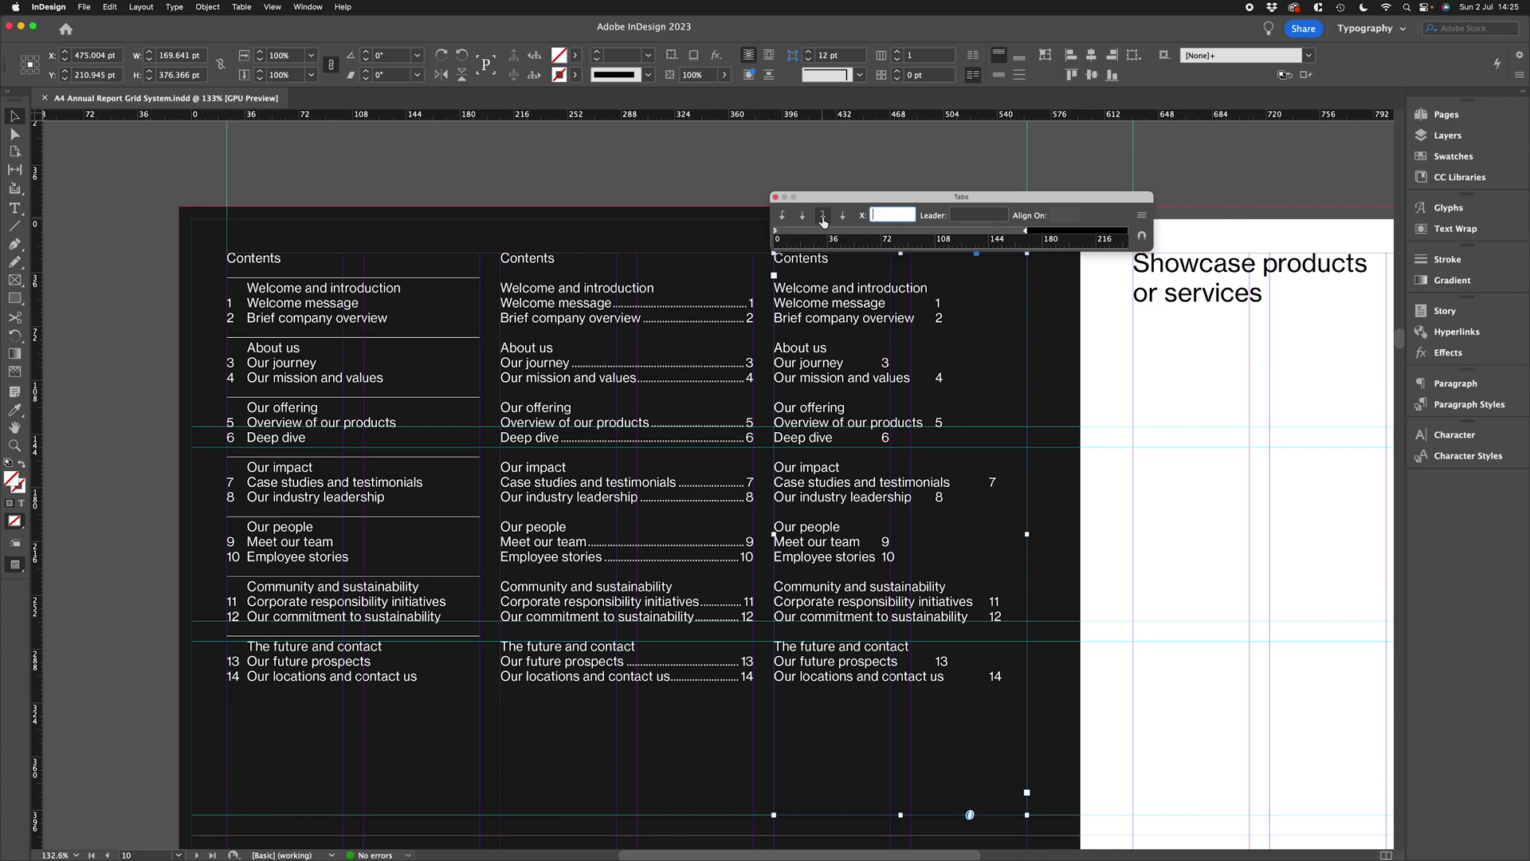
left_click(842, 233)
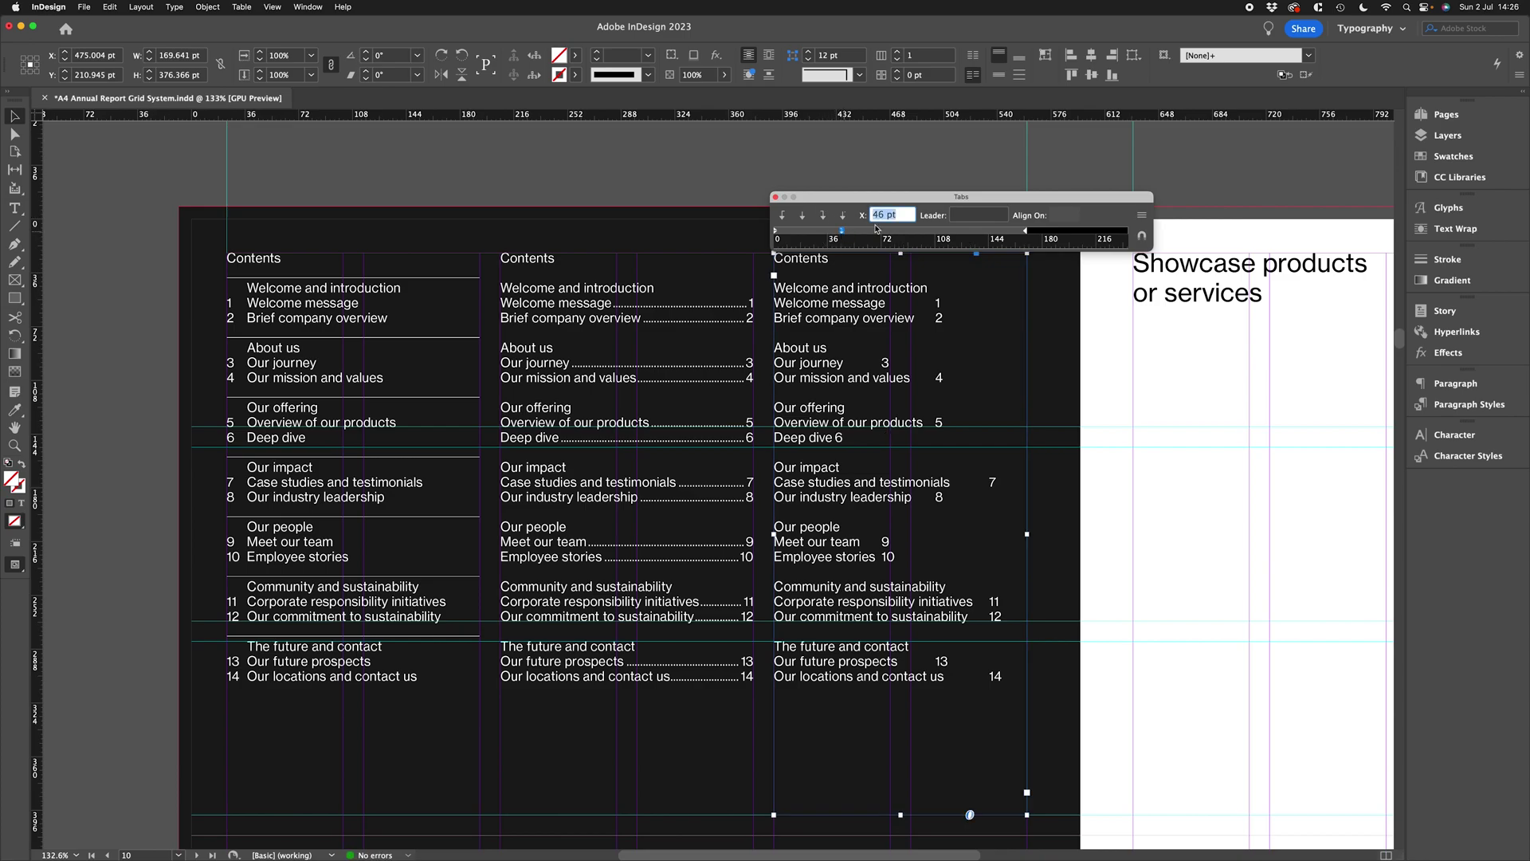
type("169.641")
key("Tab")
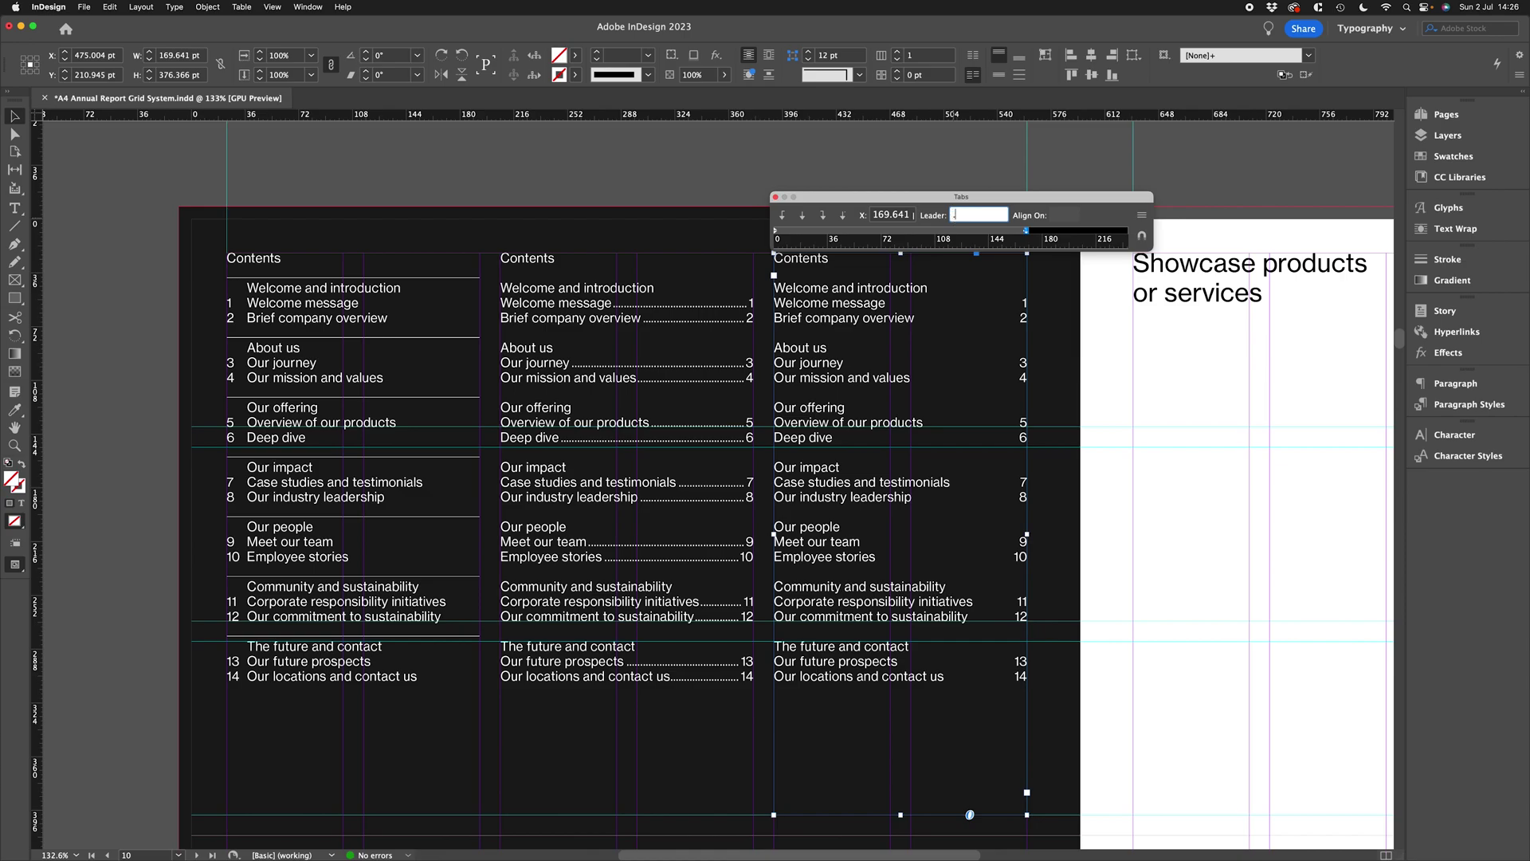
key("Tab")
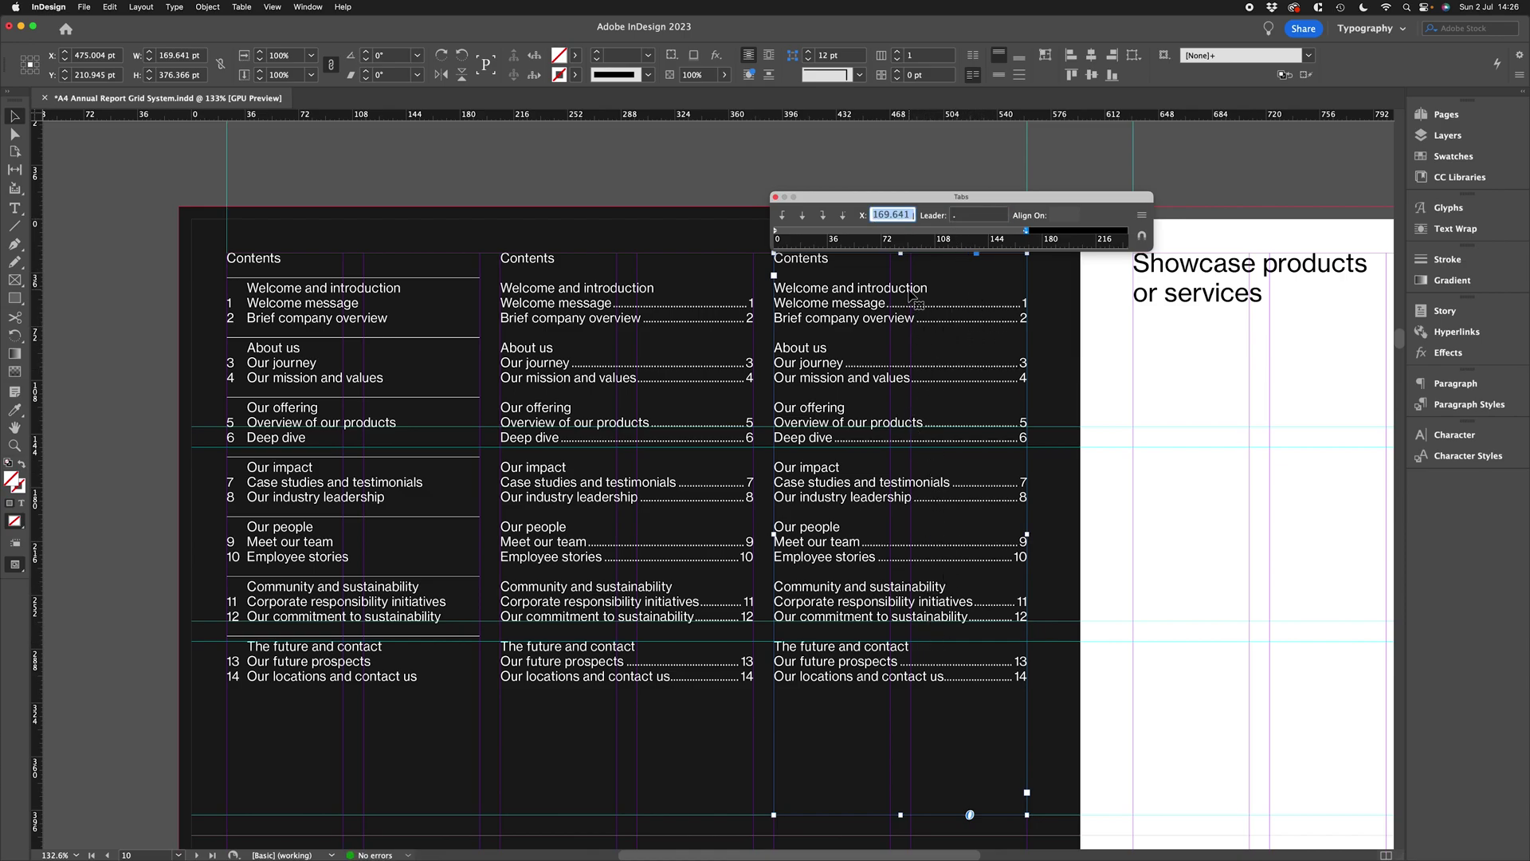
left_click(775, 197)
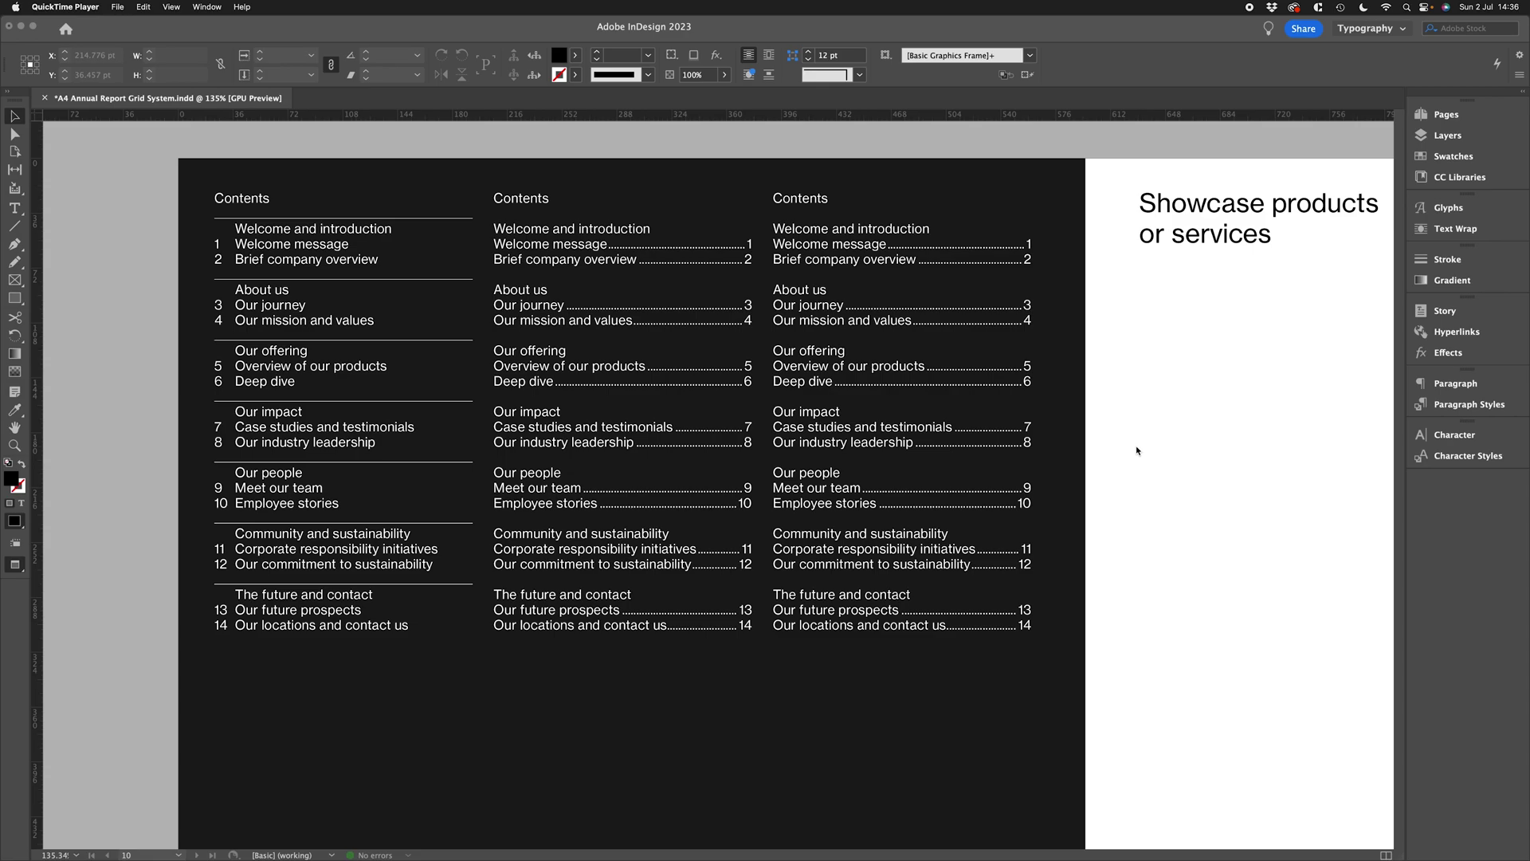
Step: Zoom out and scroll down to page 12 with the financial table and pie chart
left_click(1130, 452)
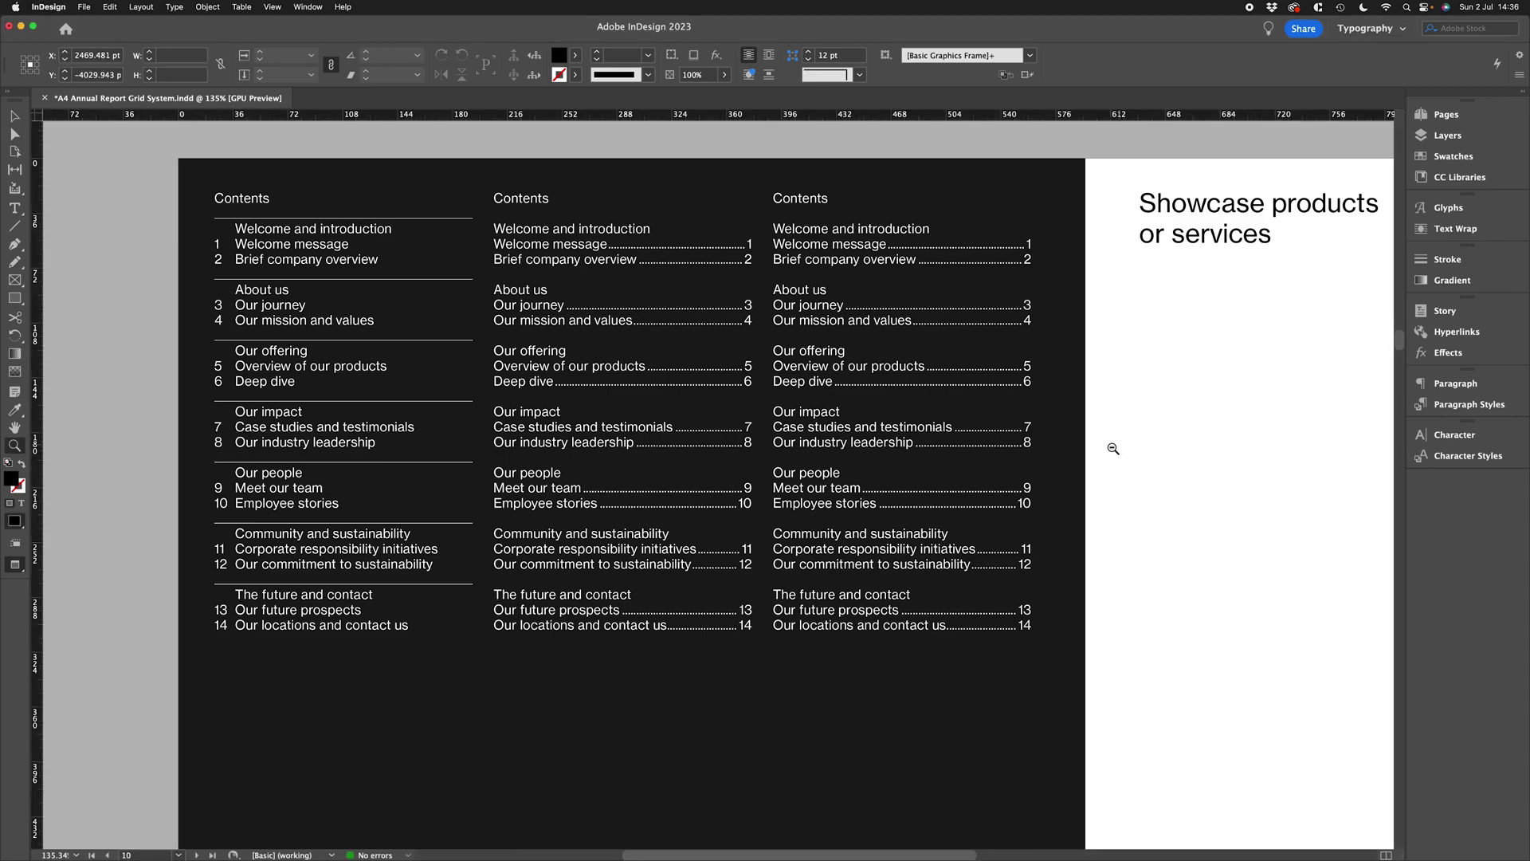
left_click(1113, 449, "alt")
left_click(1100, 449)
scroll(1085, 498, "right", 3)
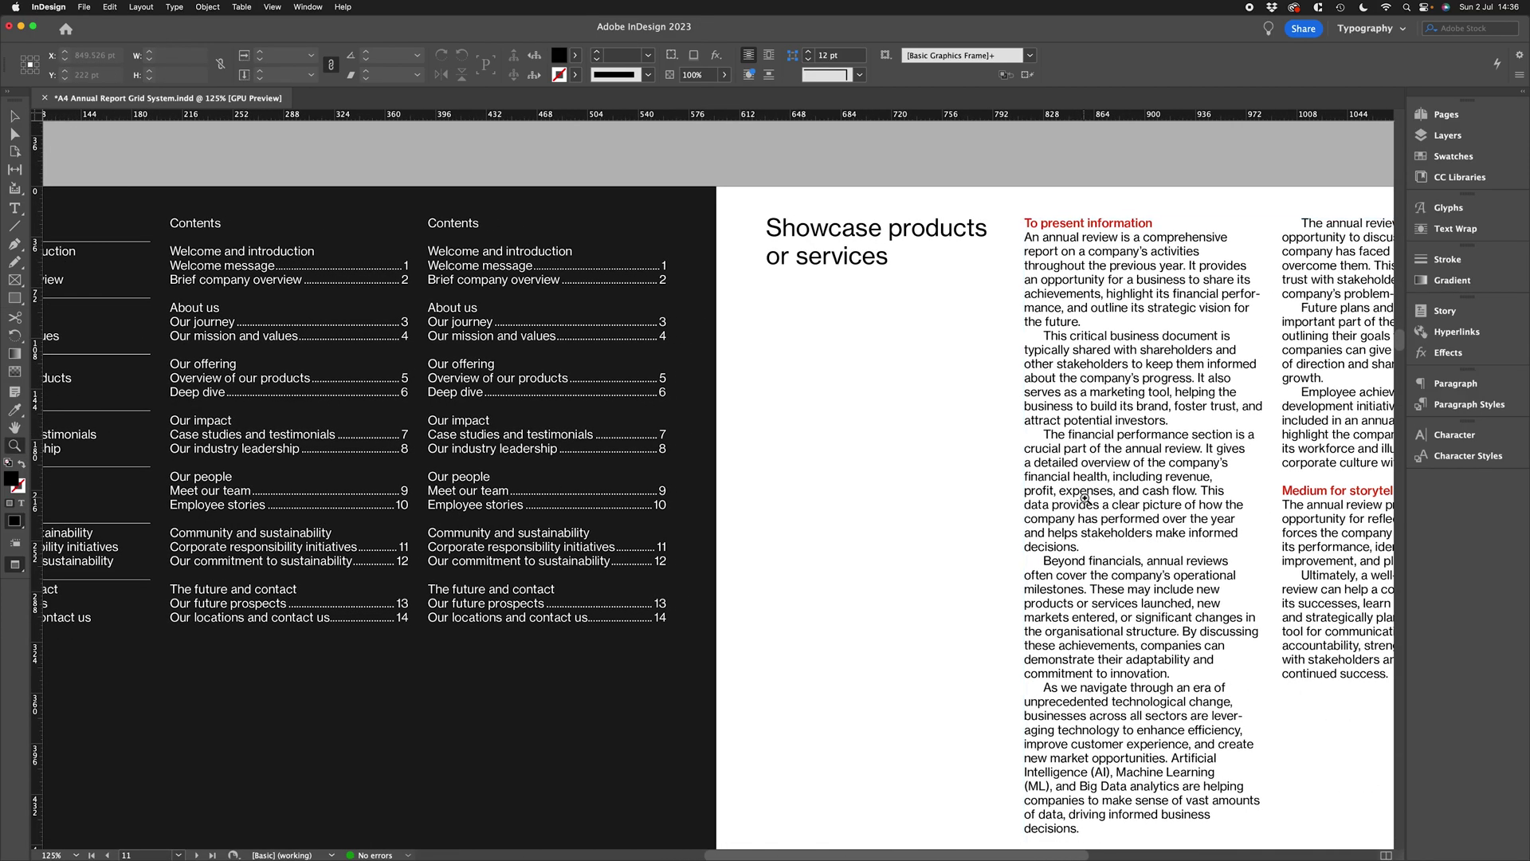
scroll(1085, 497, "down", 3)
scroll(1066, 629, "down", 10)
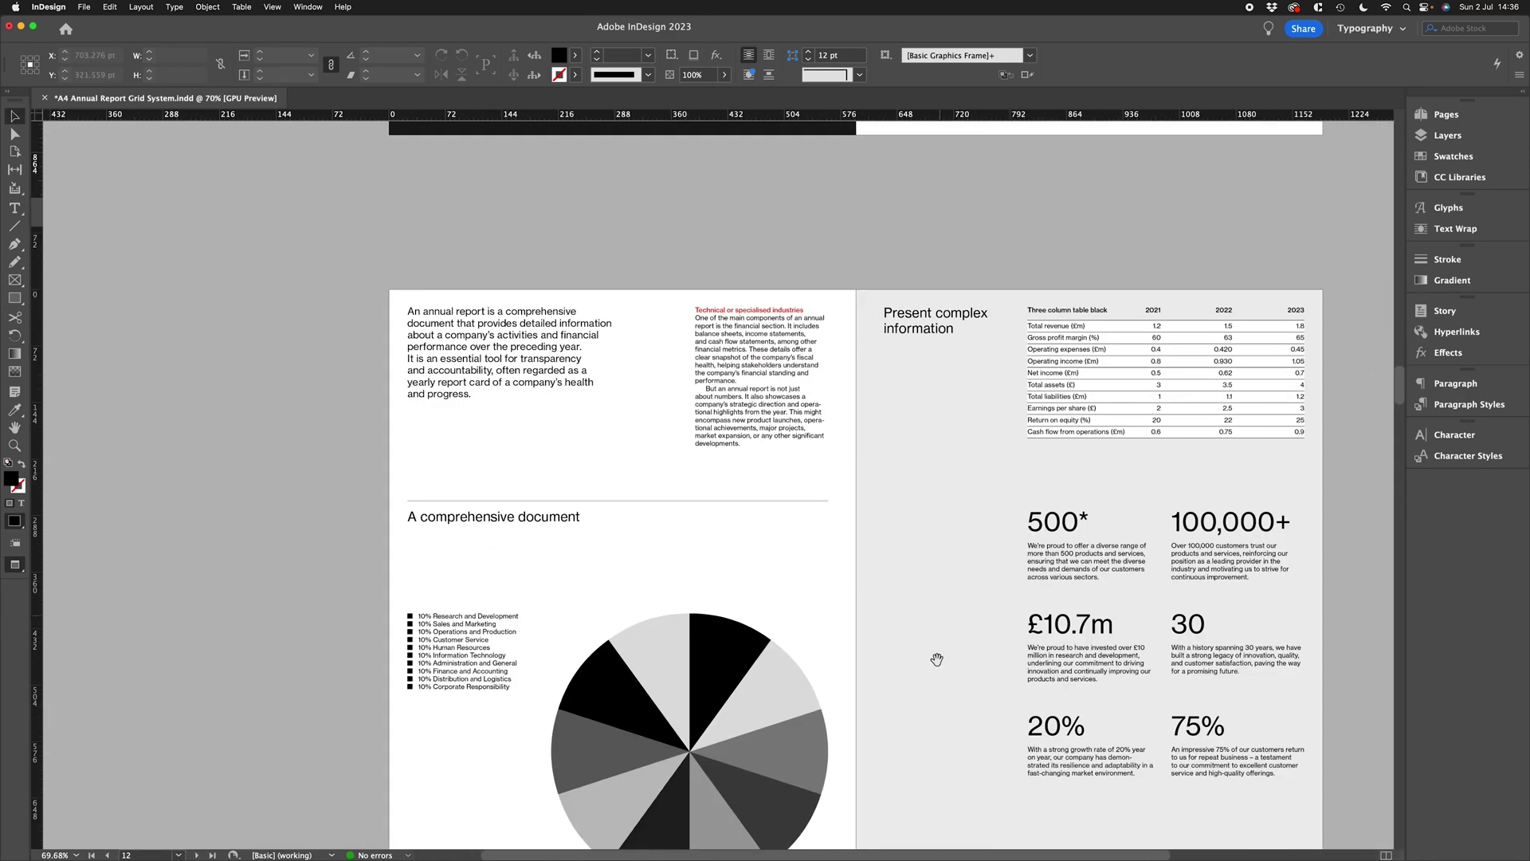